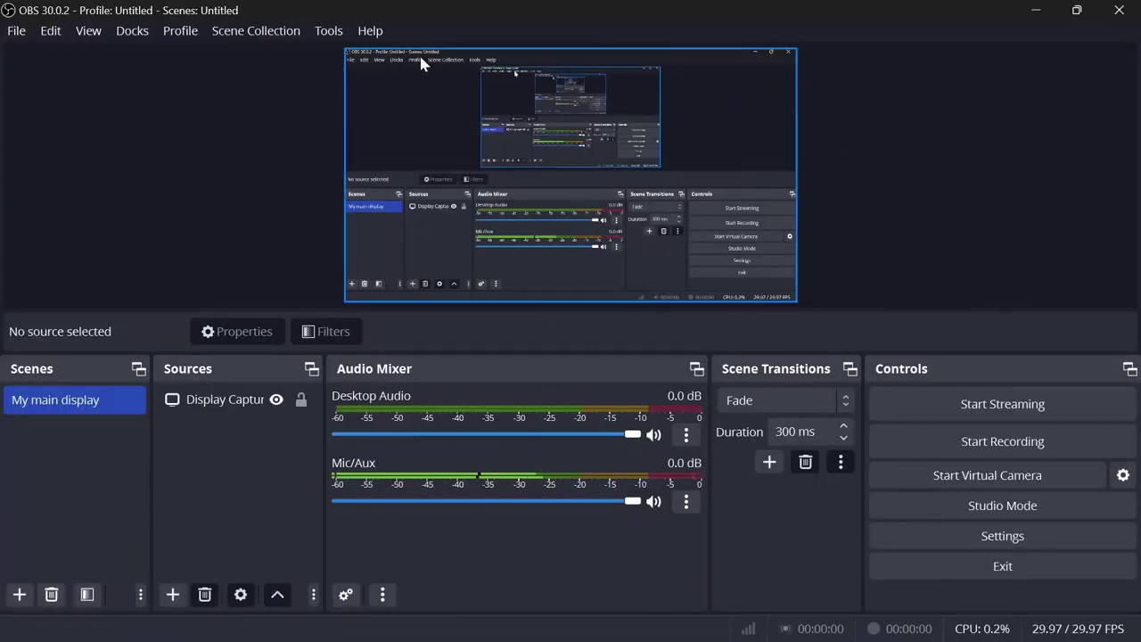
Try the Auto-Configuration Wizard and Studio Mode, closing and reverting both without changes
left_click(328, 30)
left_click(356, 57)
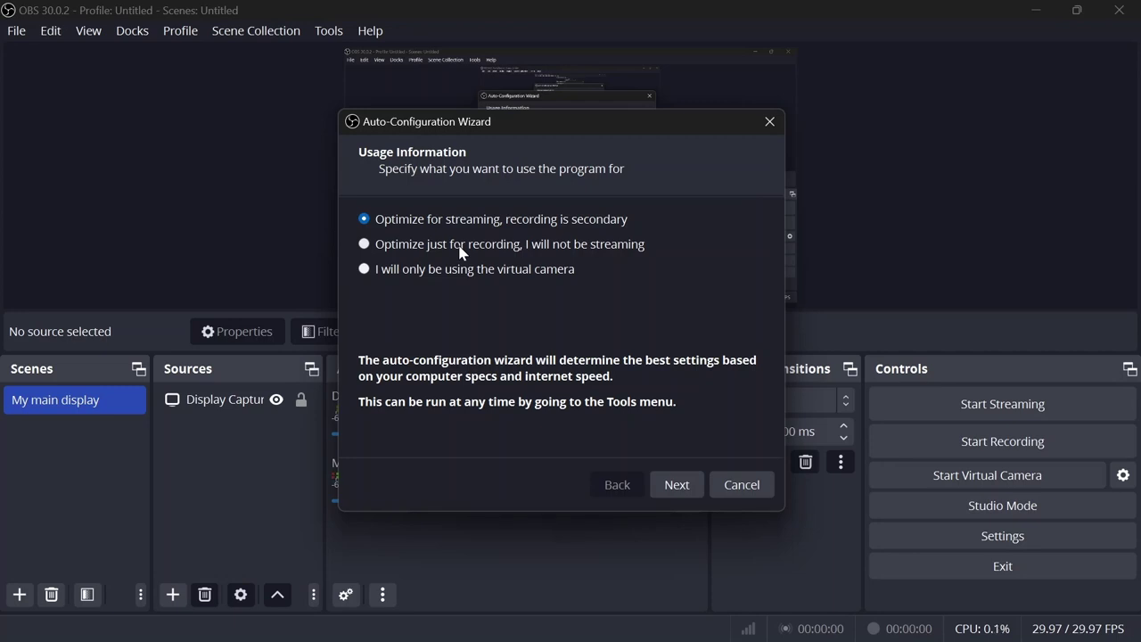
left_click(752, 487)
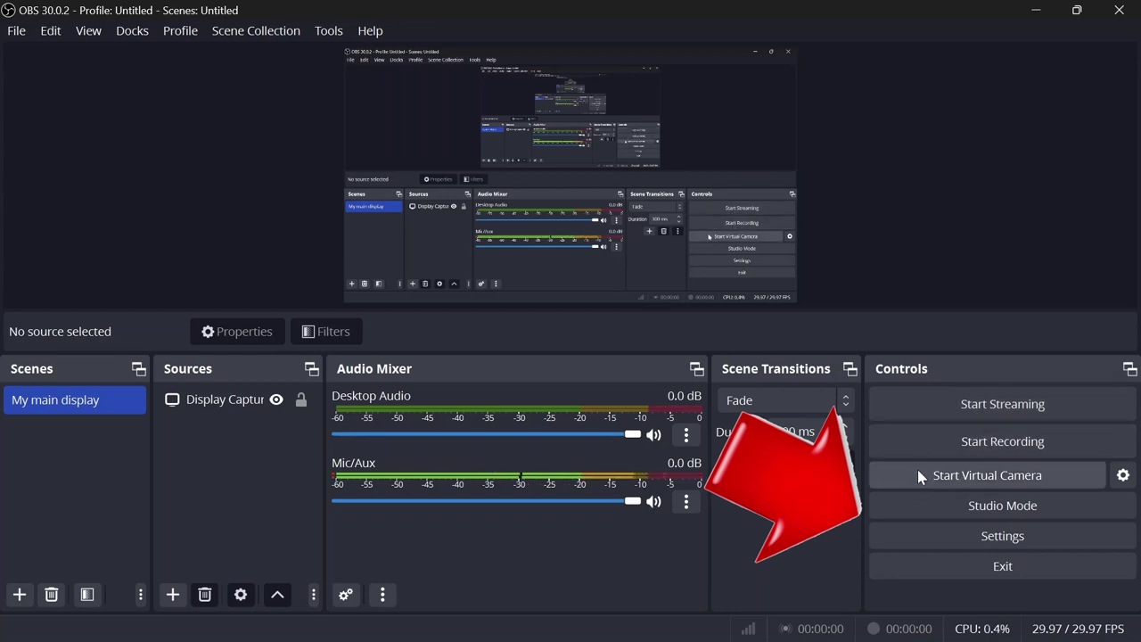
left_click(912, 506)
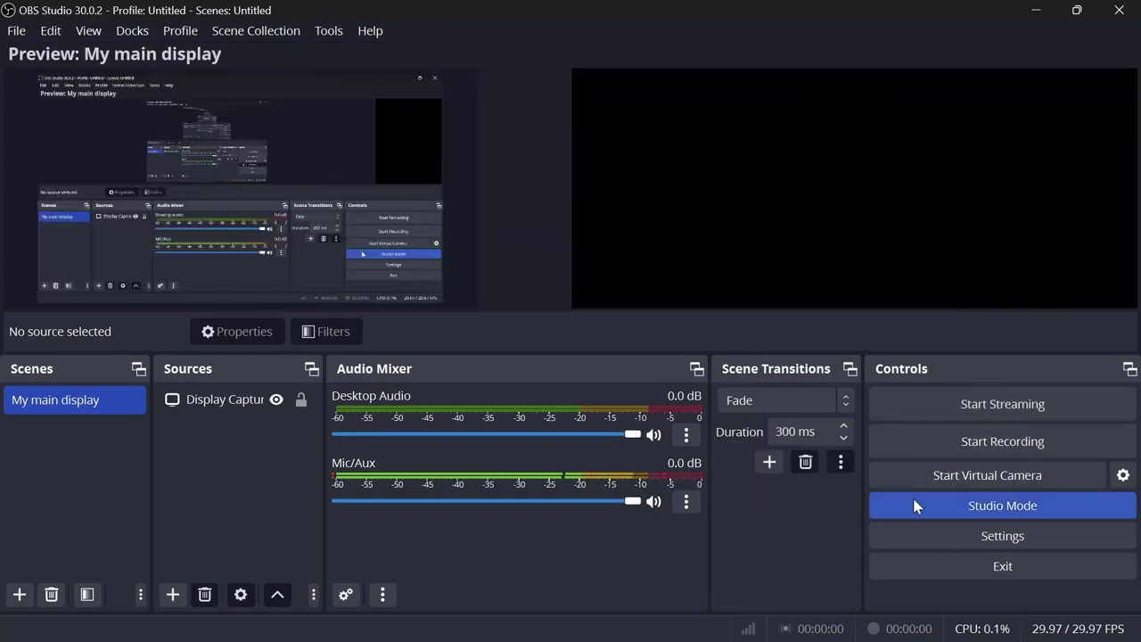
left_click(914, 505)
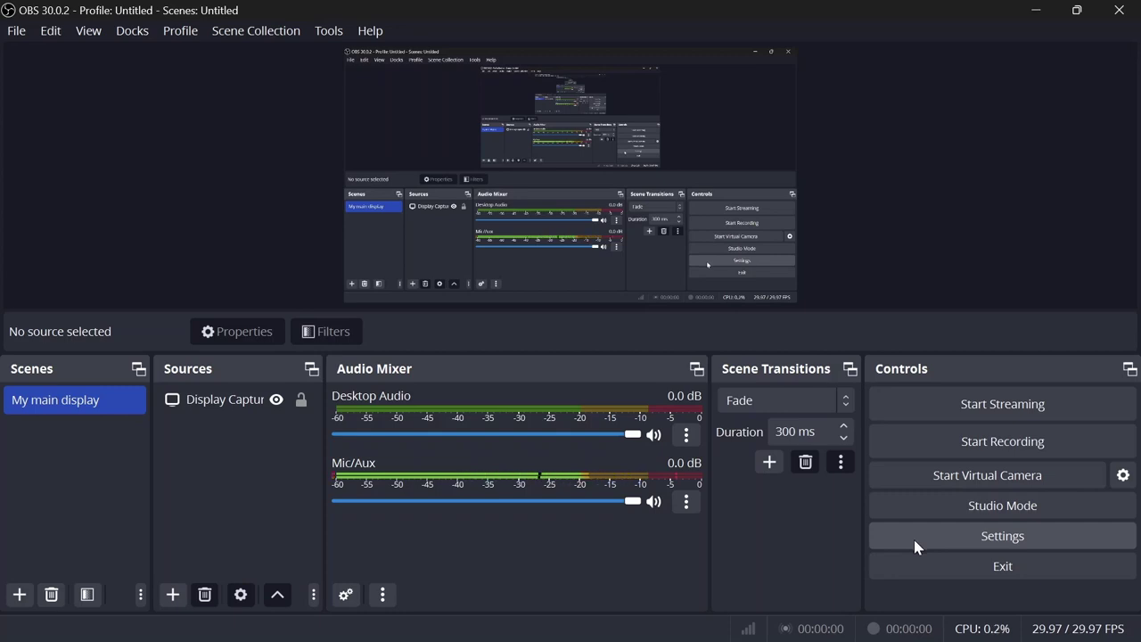
Review General settings, keeping English as language and the Yami (Default) theme
left_click(914, 539)
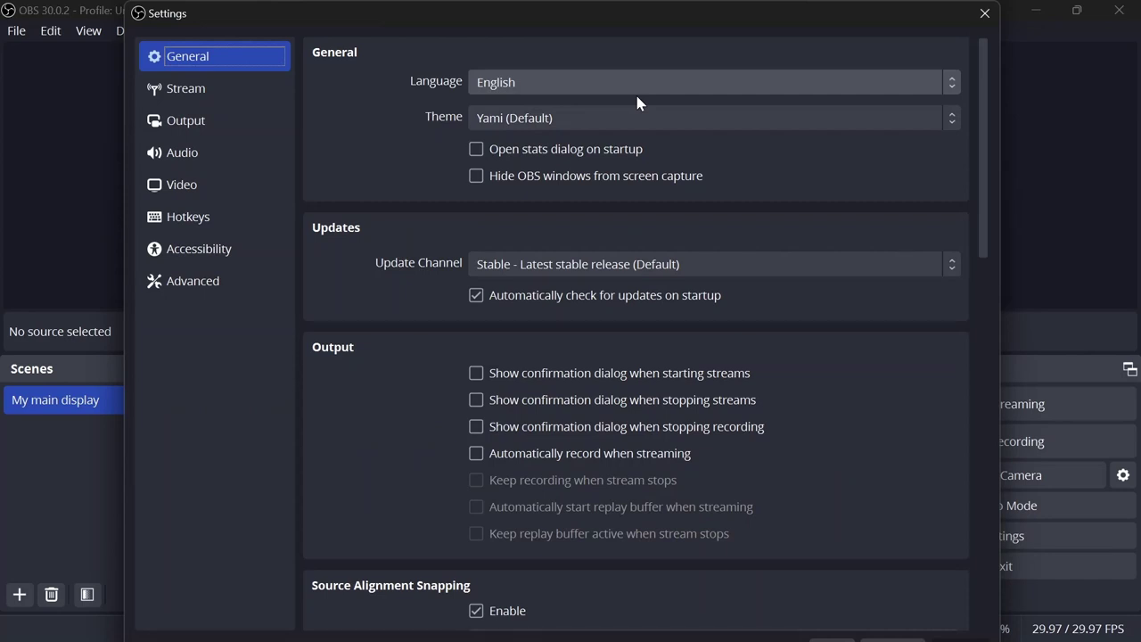
left_click(514, 82)
left_click(511, 76)
left_click(501, 119)
left_click(501, 120)
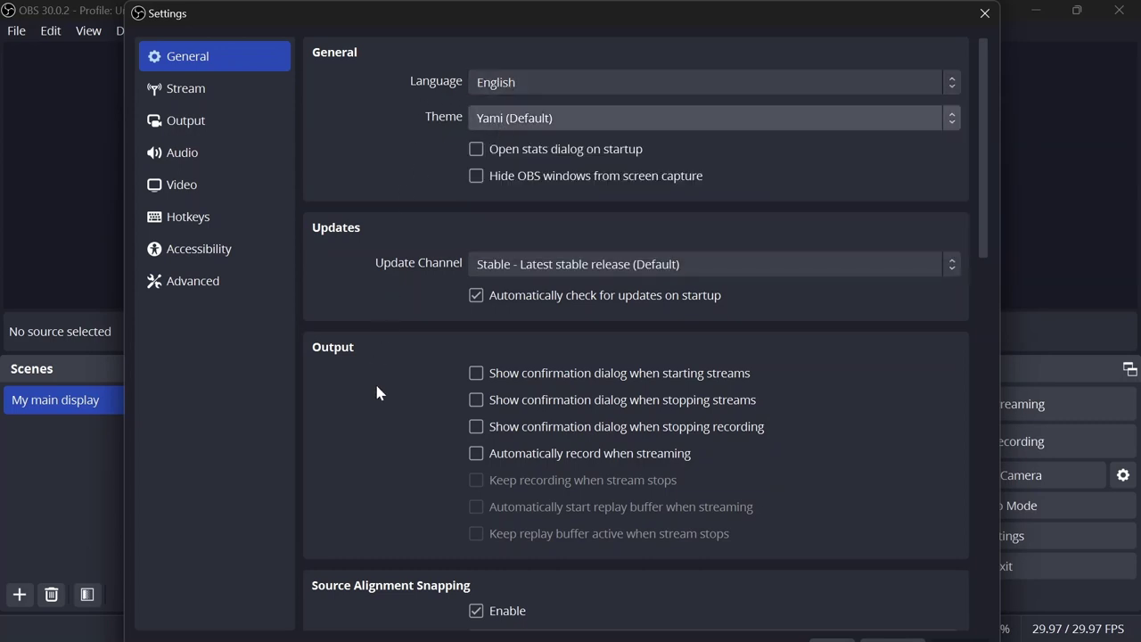
scroll(377, 392, "down", 2)
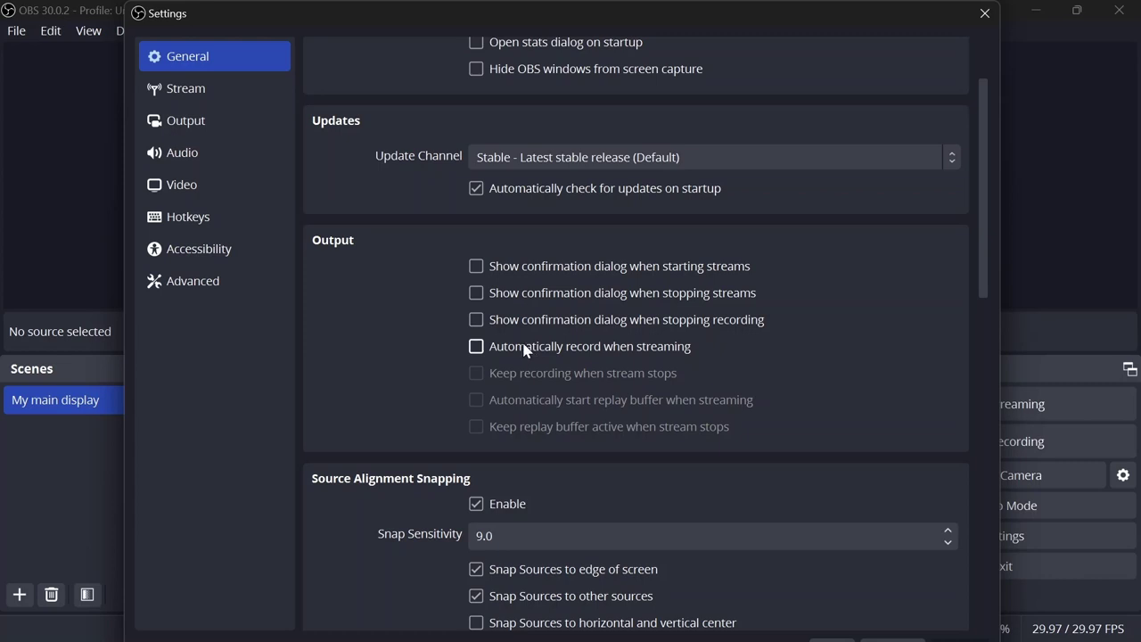
Browse all streaming services in Stream settings, keeping YouTube - RTMPS as the service
left_click(214, 82)
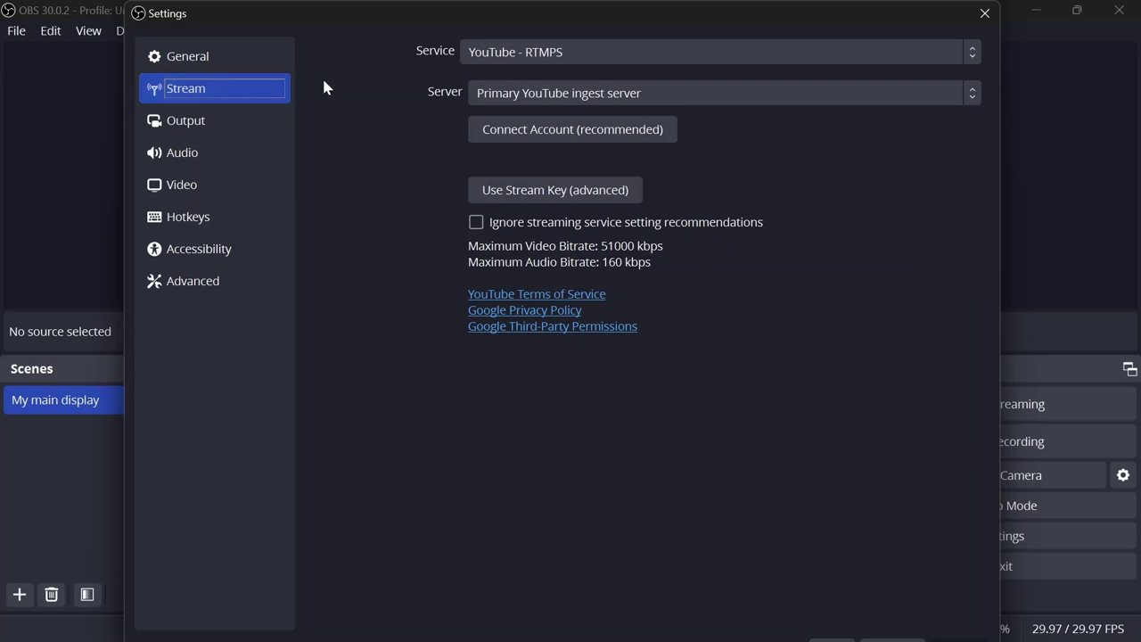
left_click(526, 52)
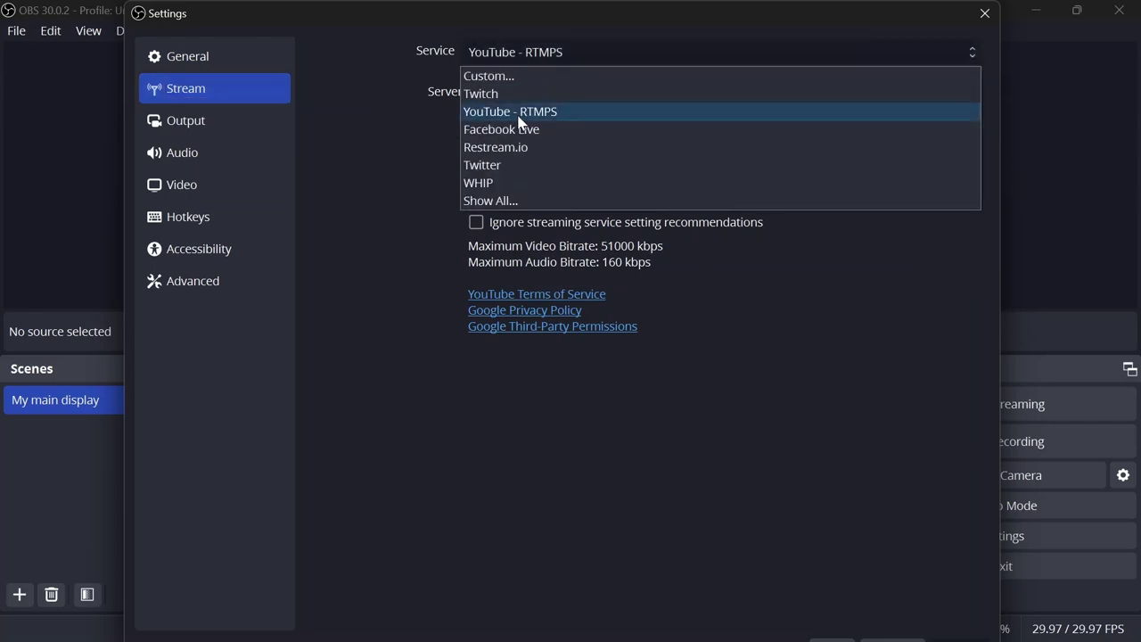
left_click(524, 203)
scroll(535, 210, "down", 1)
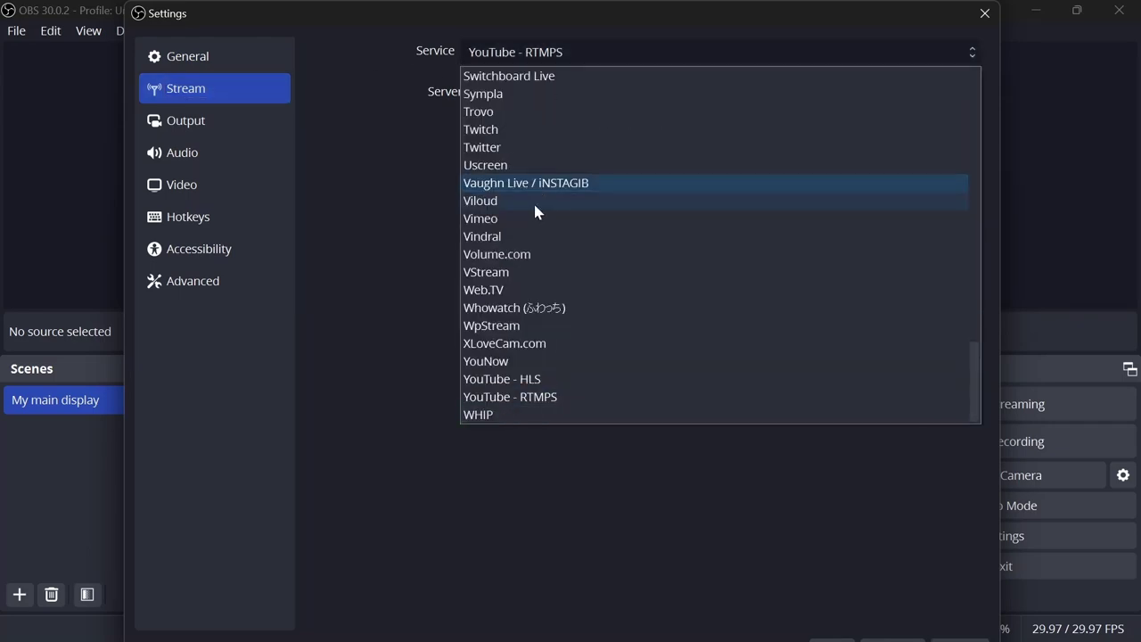
scroll(537, 207, "up", 3)
scroll(536, 201, "up", 4)
left_click(374, 138)
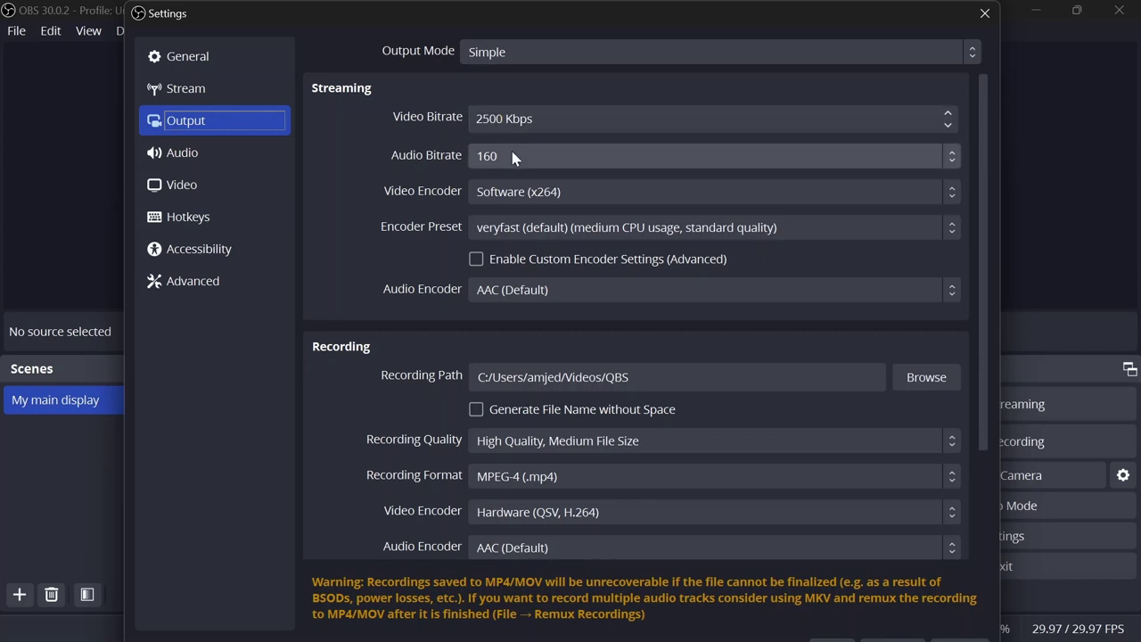
Leave the Simple output streaming audio bitrate at 160 and scroll to the recording options
left_click(511, 153)
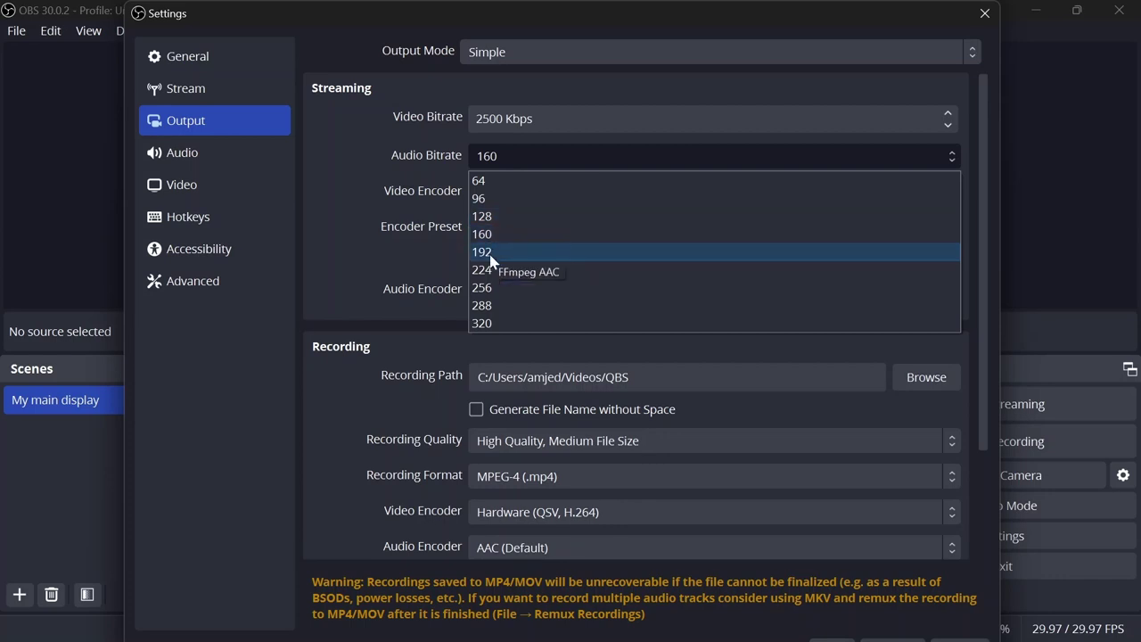
left_click(423, 265)
scroll(639, 393, "down", 1)
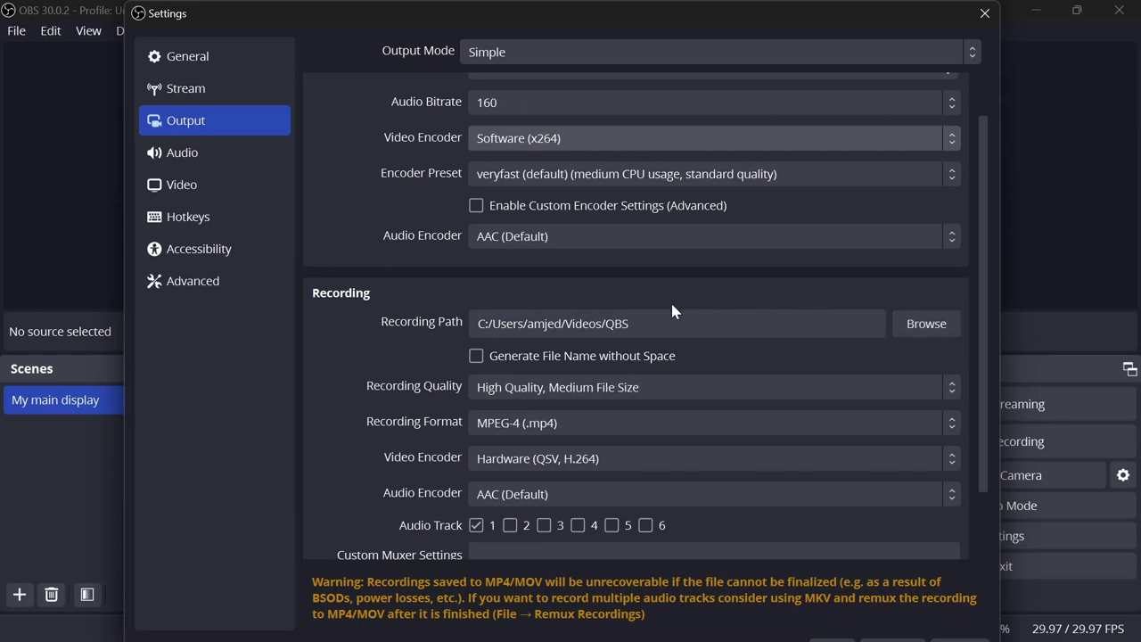
scroll(665, 302, "down", 2)
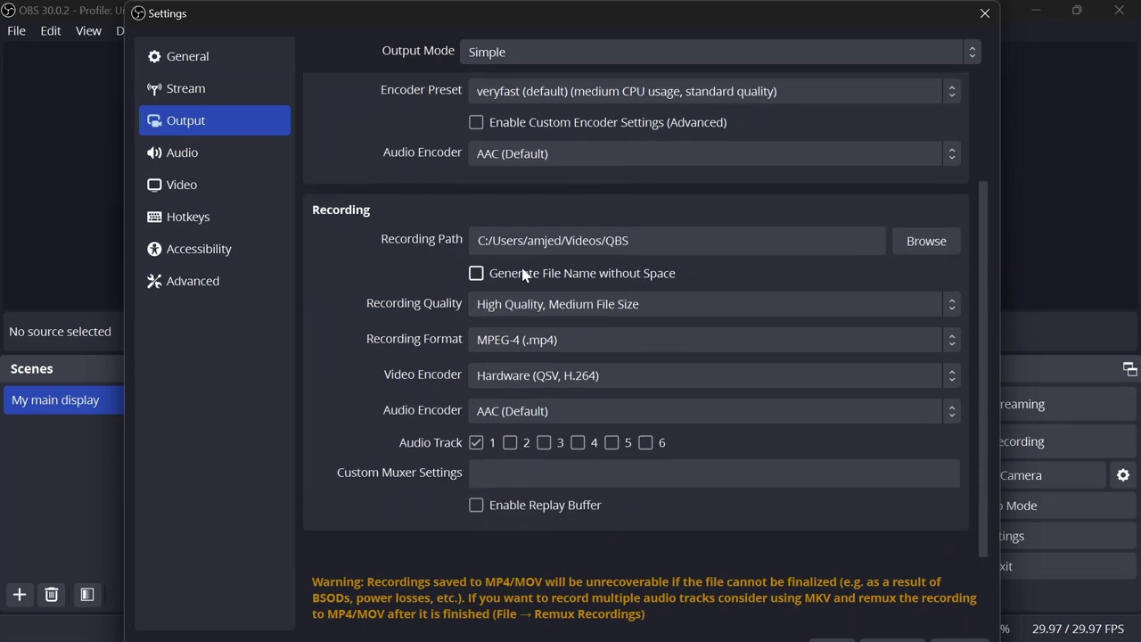
left_click(535, 312)
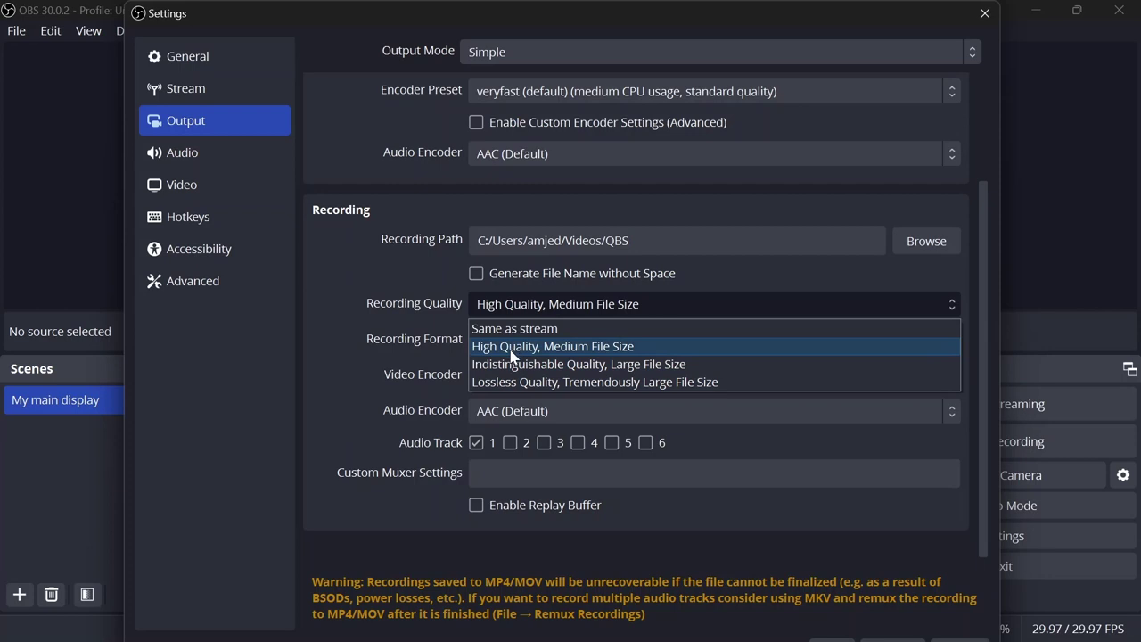
left_click(417, 346)
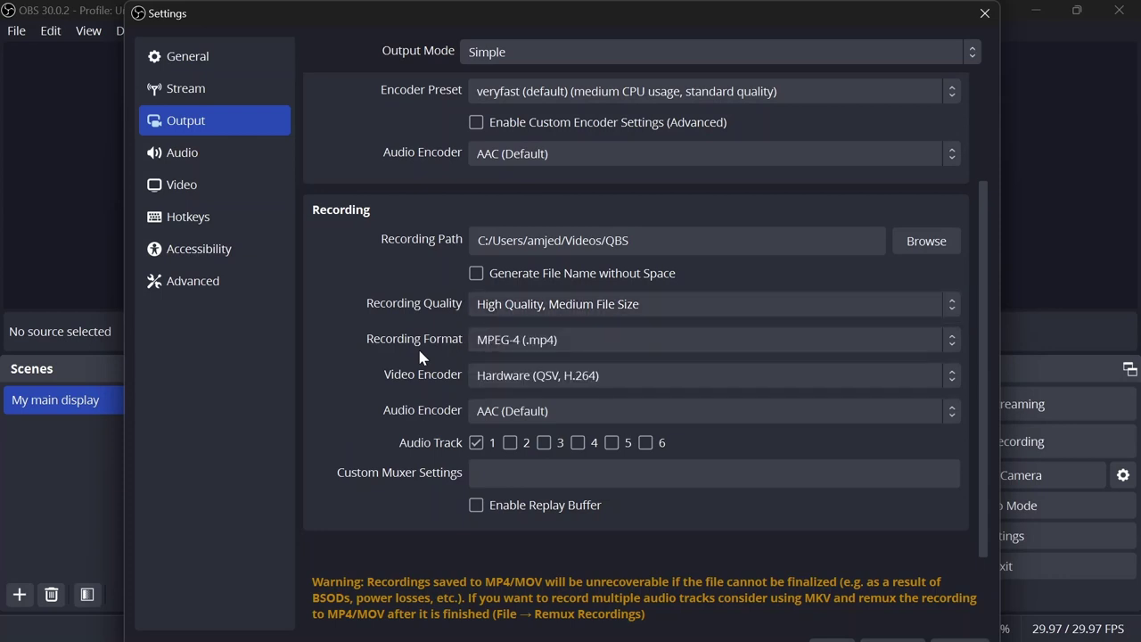
left_click(517, 340)
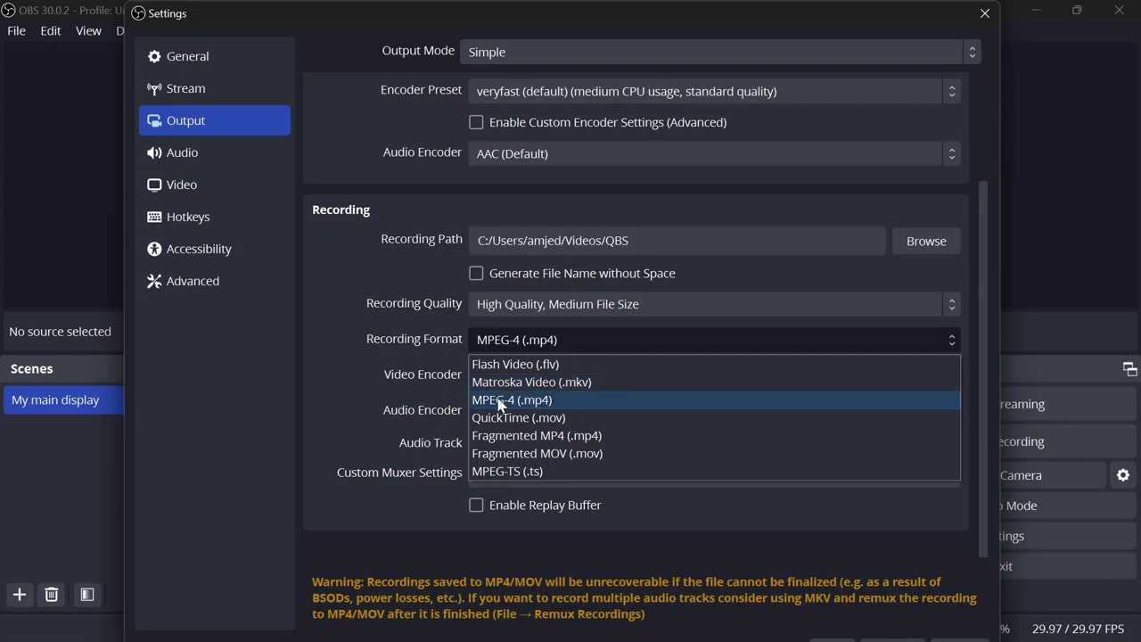
left_click(445, 400)
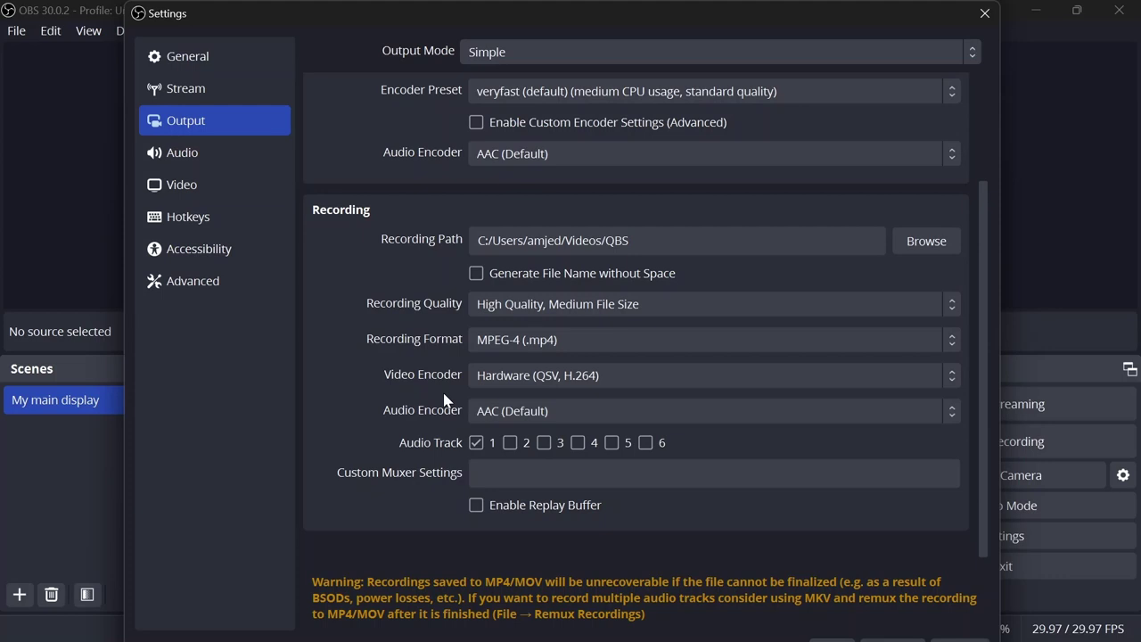
Keep Desktop Audio set to Default in the Audio settings
left_click(219, 161)
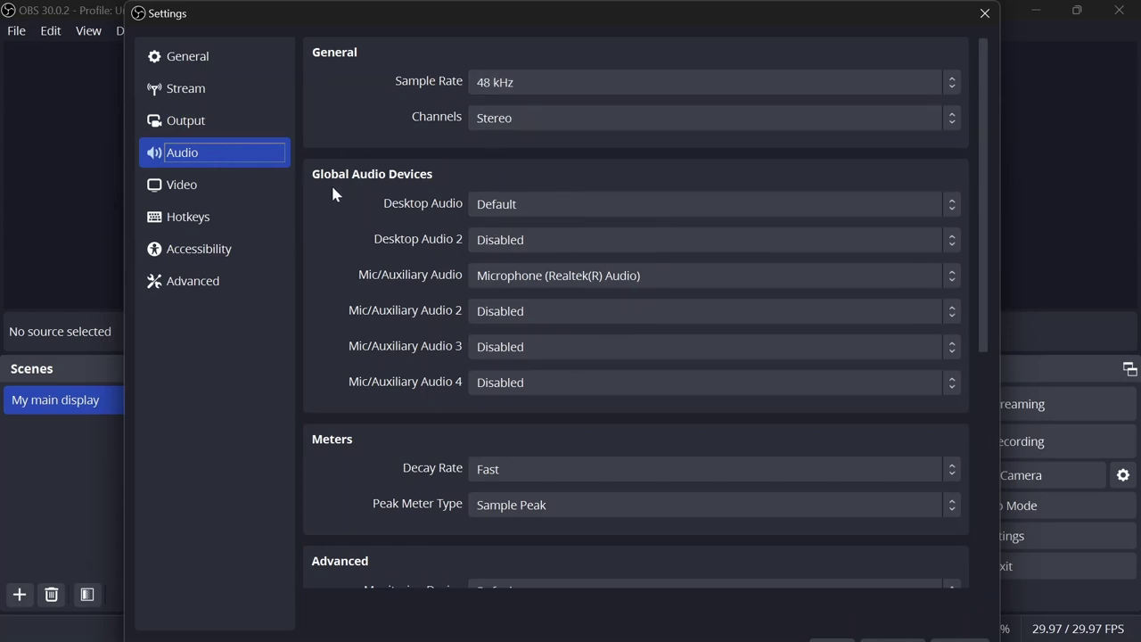
left_click(510, 206)
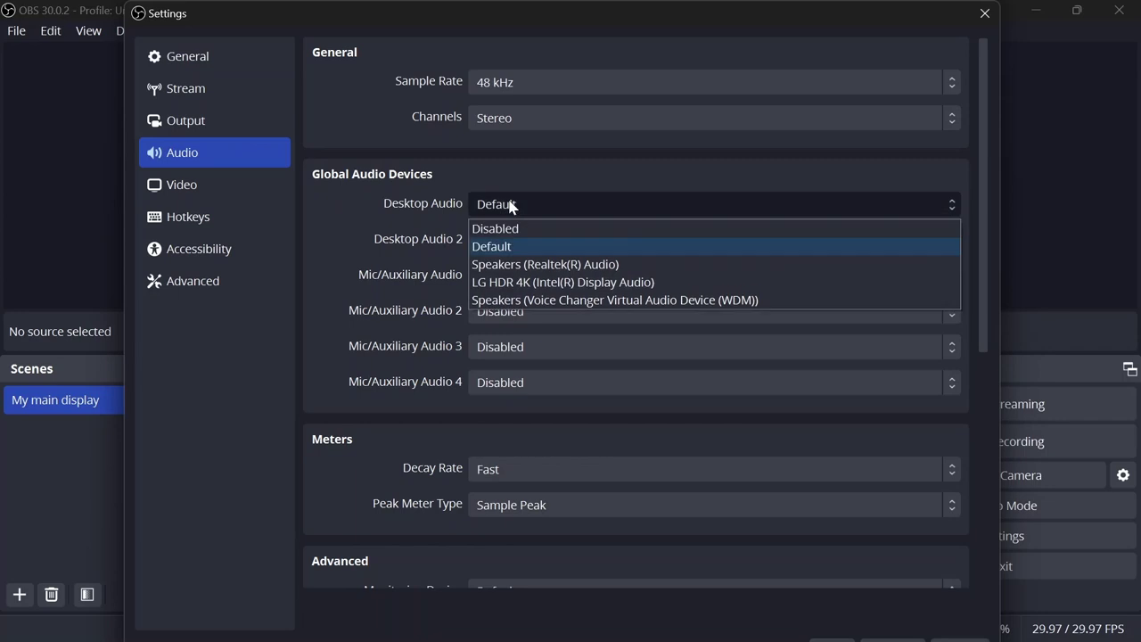
left_click(510, 205)
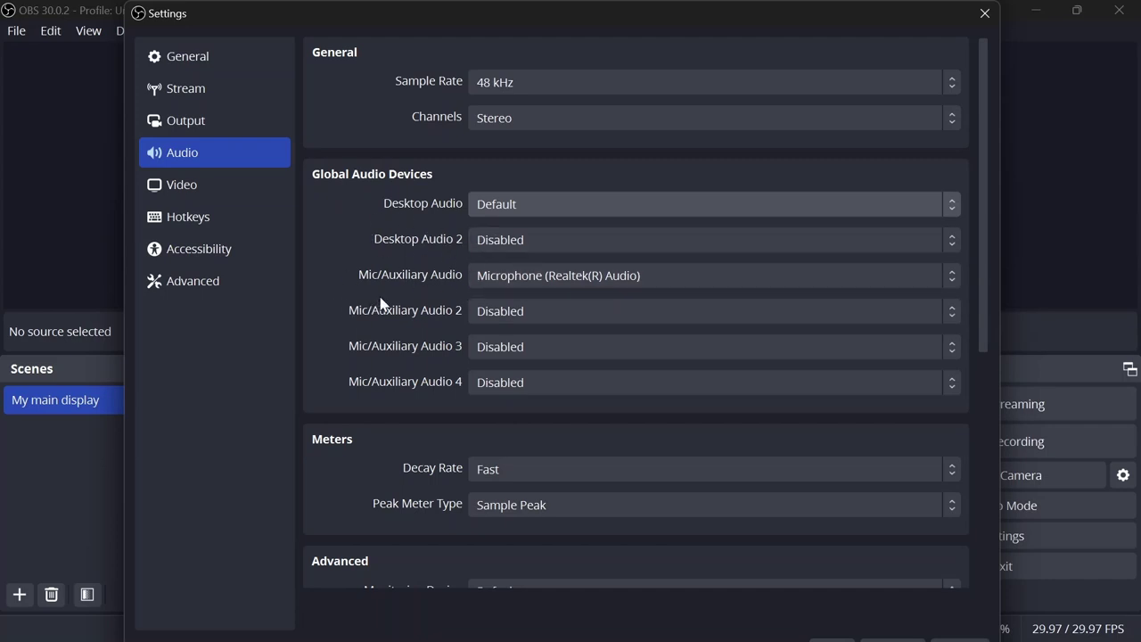
Leave the Realtek microphone as Mic/Auxiliary Audio and move on to Video settings
left_click(489, 283)
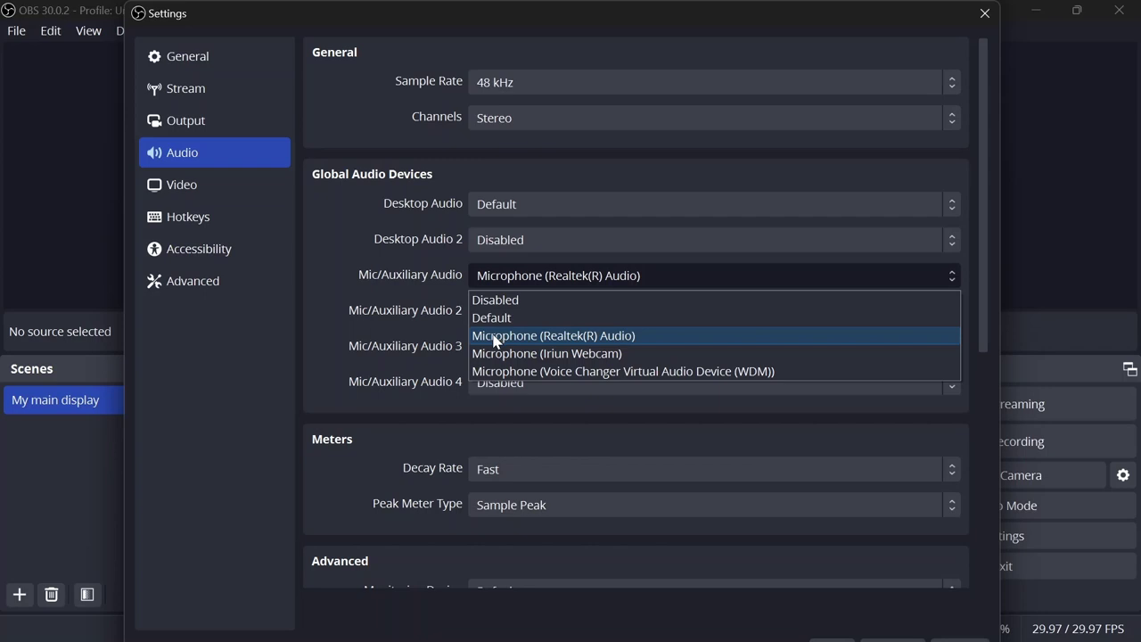
left_click(385, 281)
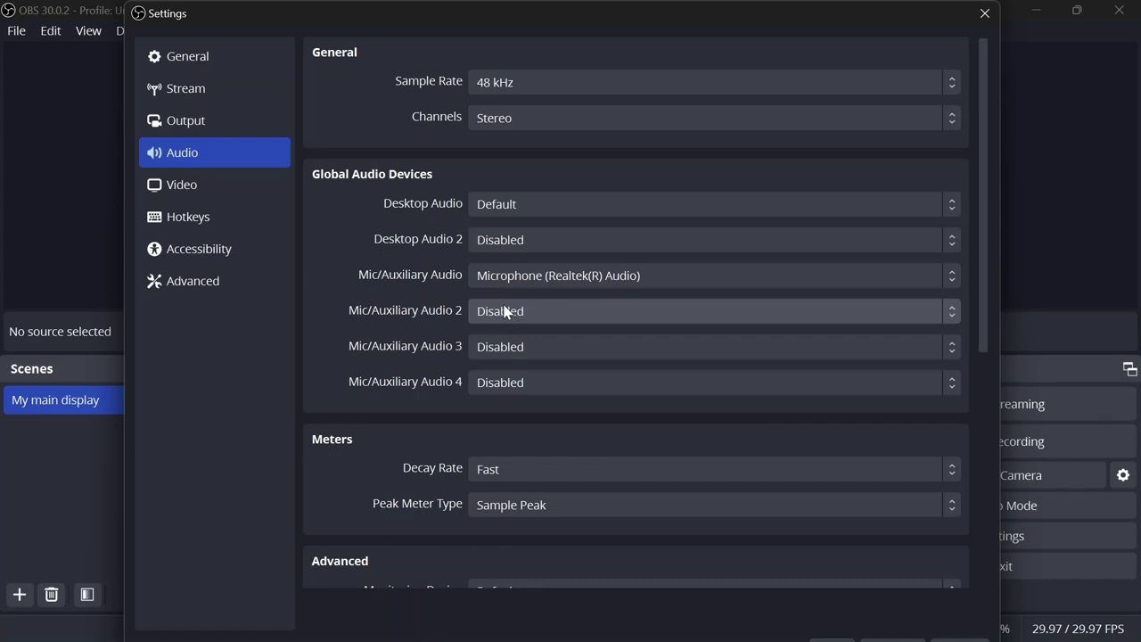
left_click(279, 188)
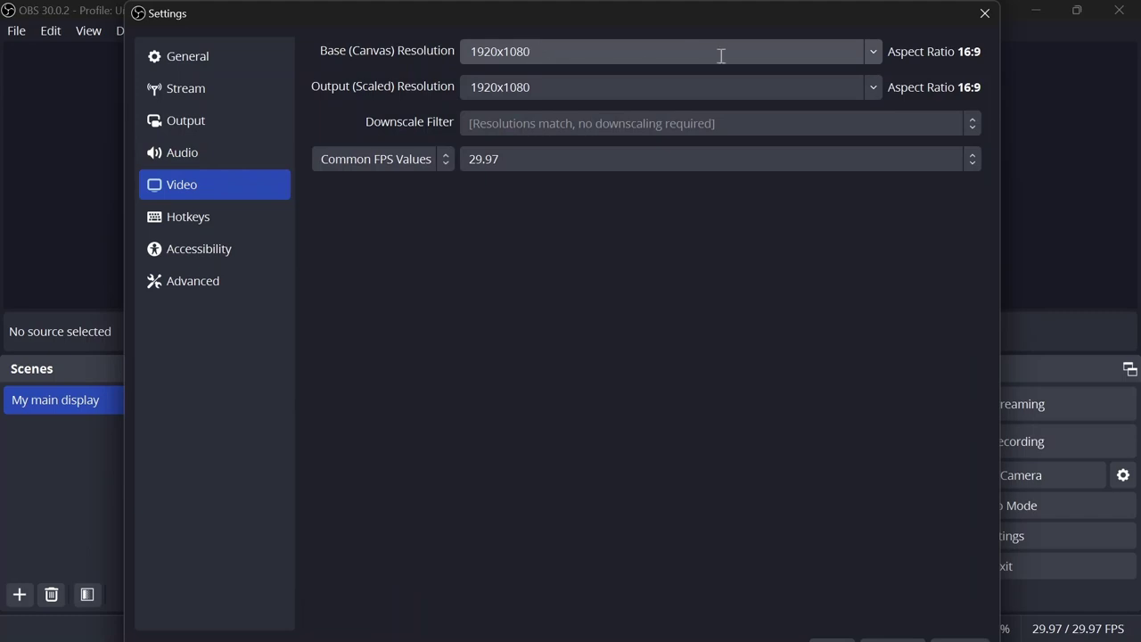
Keep the 1920x1080 base canvas resolution and 29.97 FPS frame rate
left_click(870, 47)
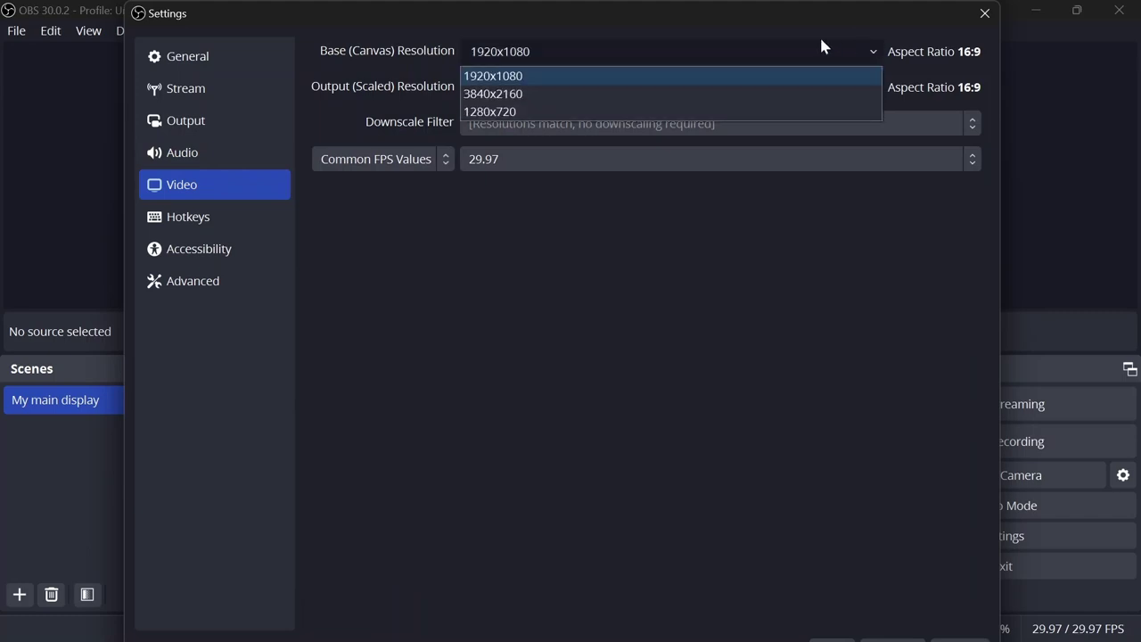
left_click(789, 42)
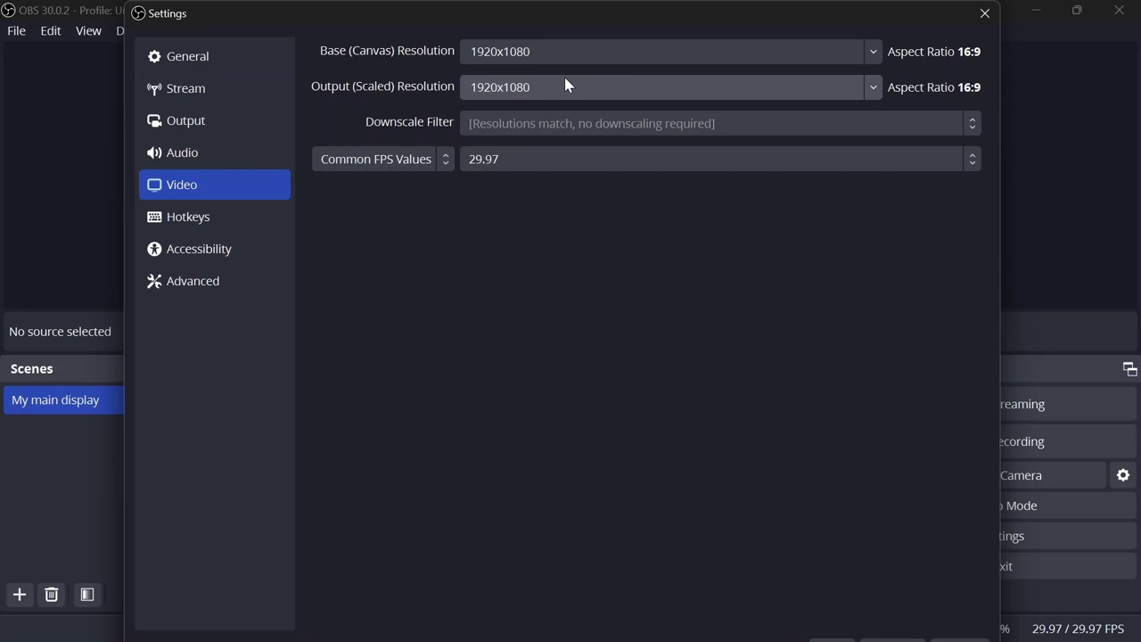
left_click(507, 150)
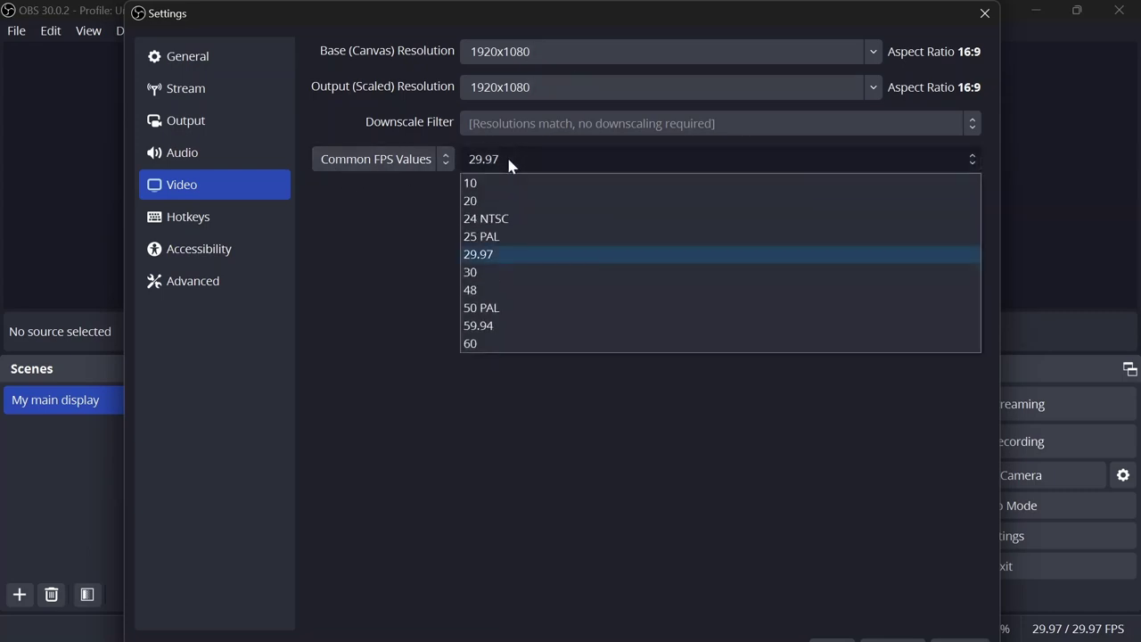
left_click(387, 263)
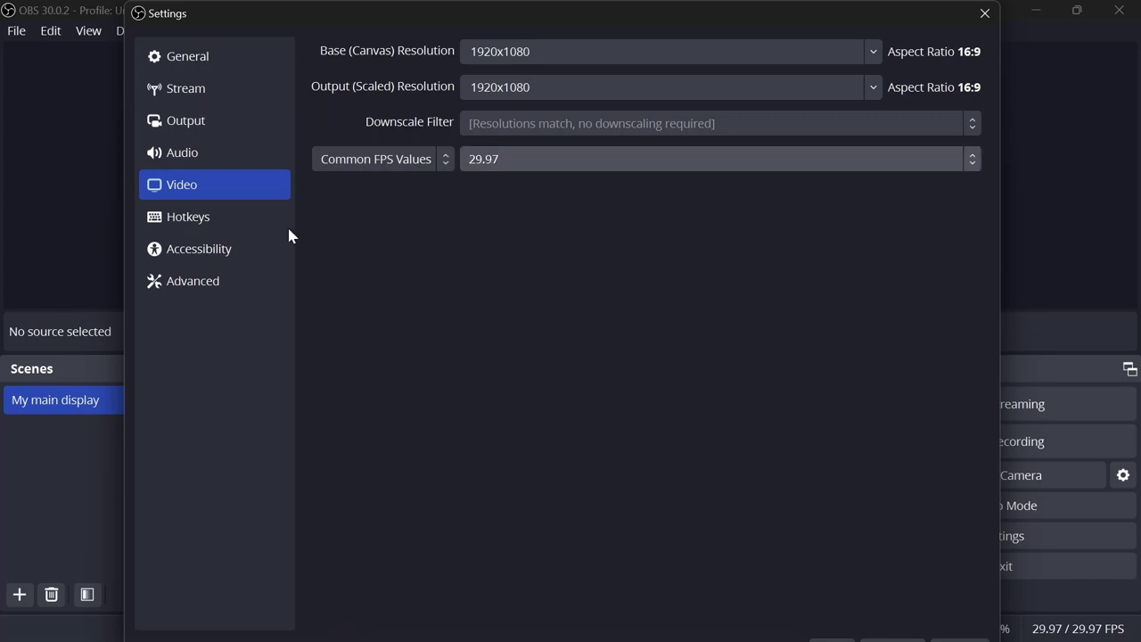
Look through the Hotkeys, Accessibility and Advanced pages, then close Settings discarding changes
left_click(227, 221)
scroll(630, 295, "down", 6)
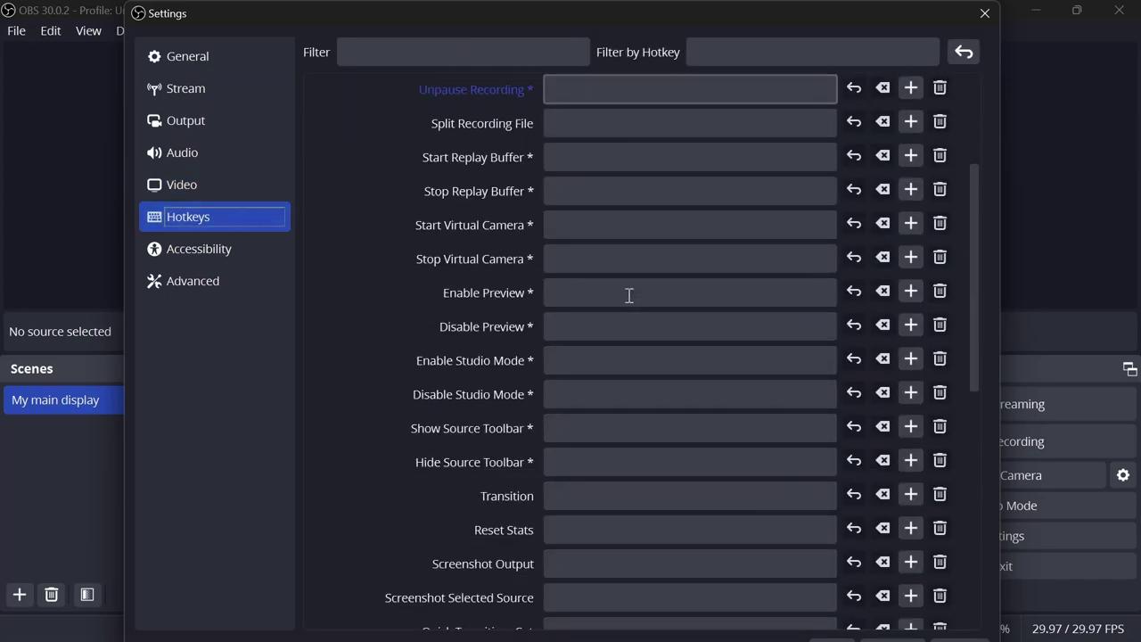
scroll(629, 297, "up", 6)
left_click(259, 247)
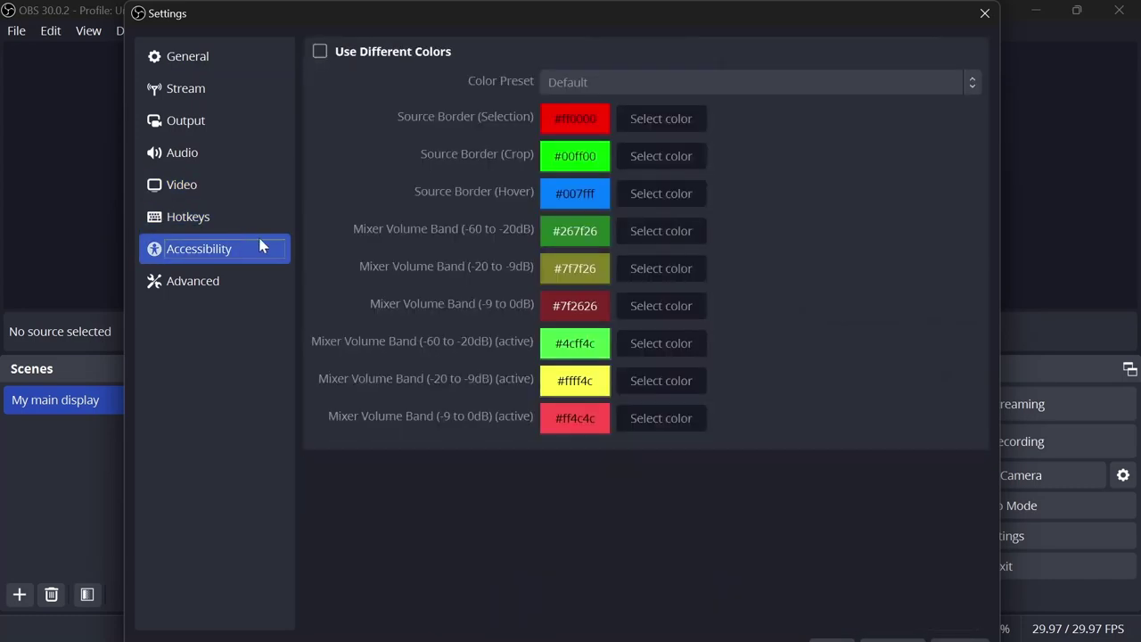
left_click(216, 278)
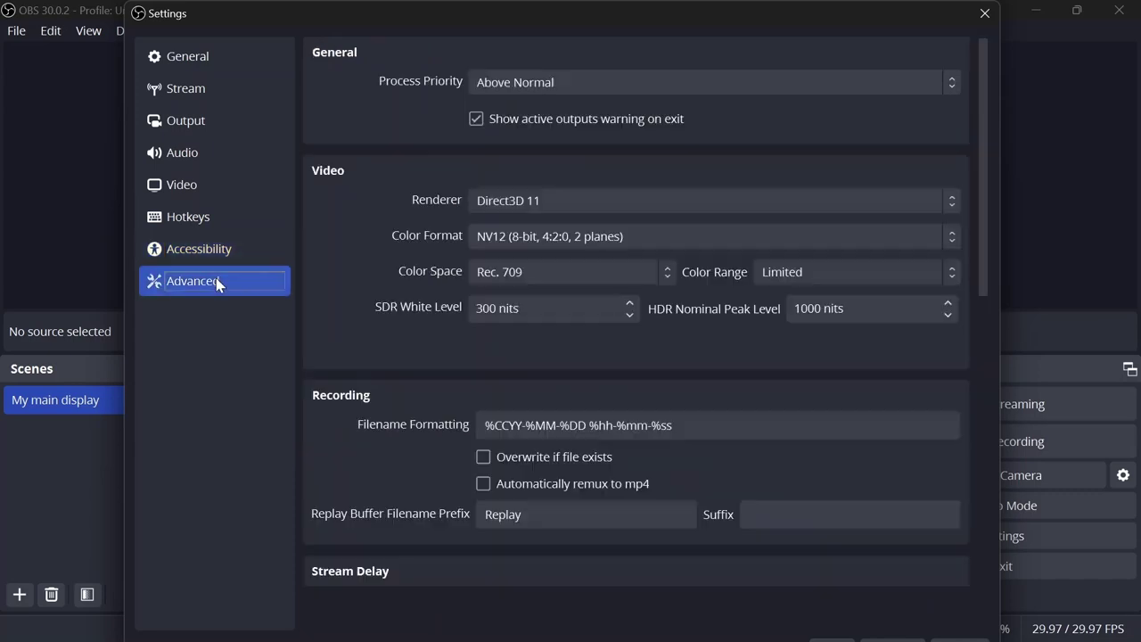
left_click(987, 13)
left_click(597, 365)
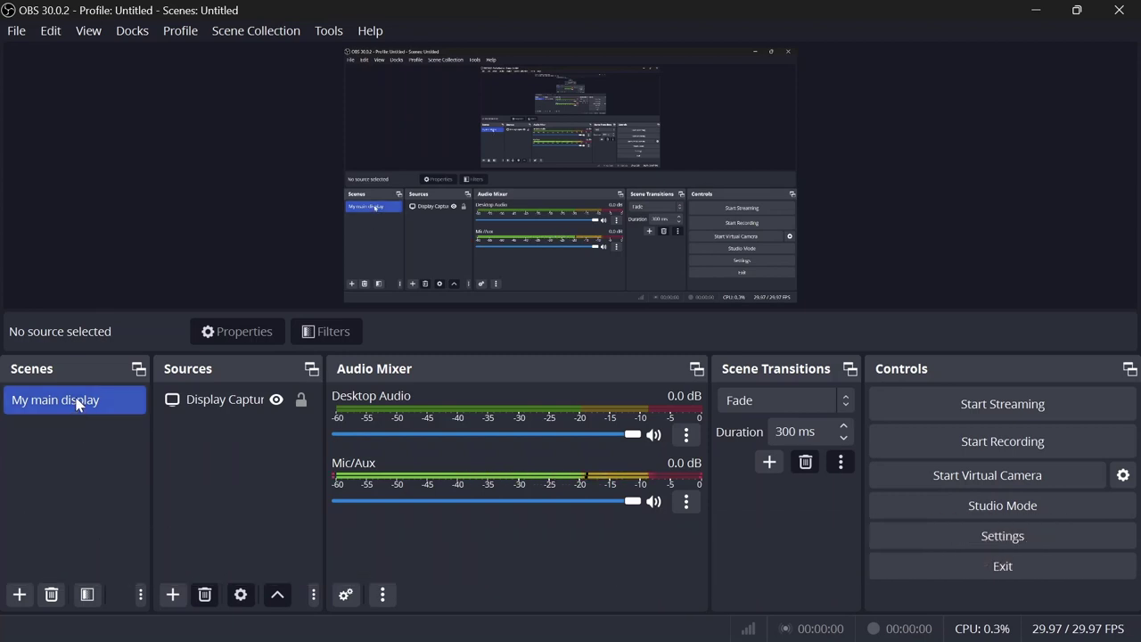
Add a new scene named 'LG 4k Monitor'
left_click(204, 401)
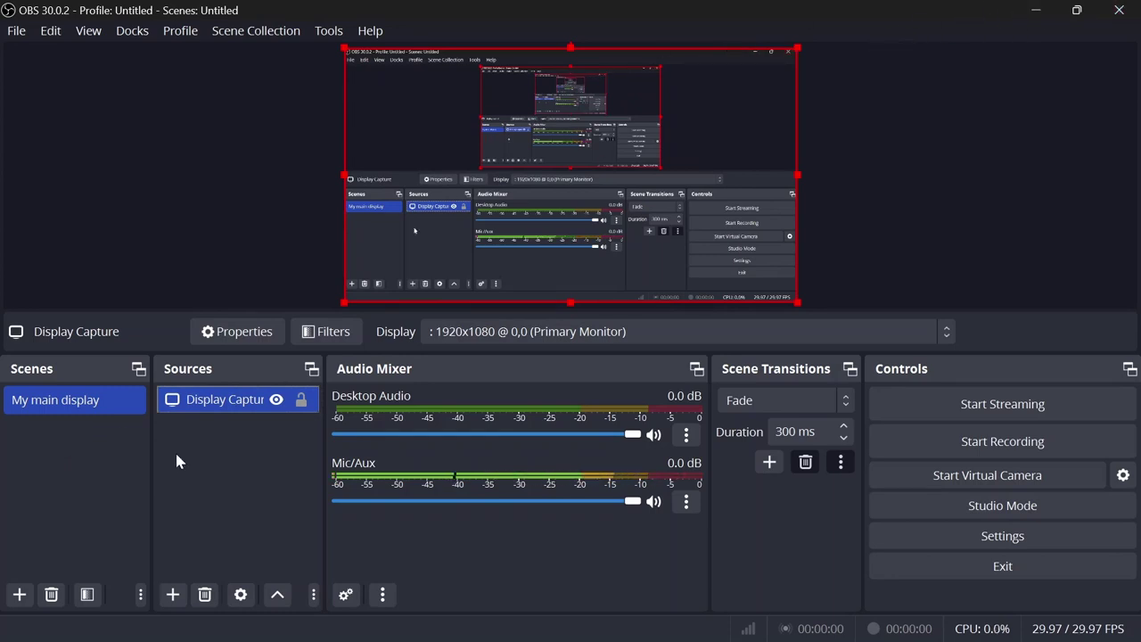
left_click(19, 595)
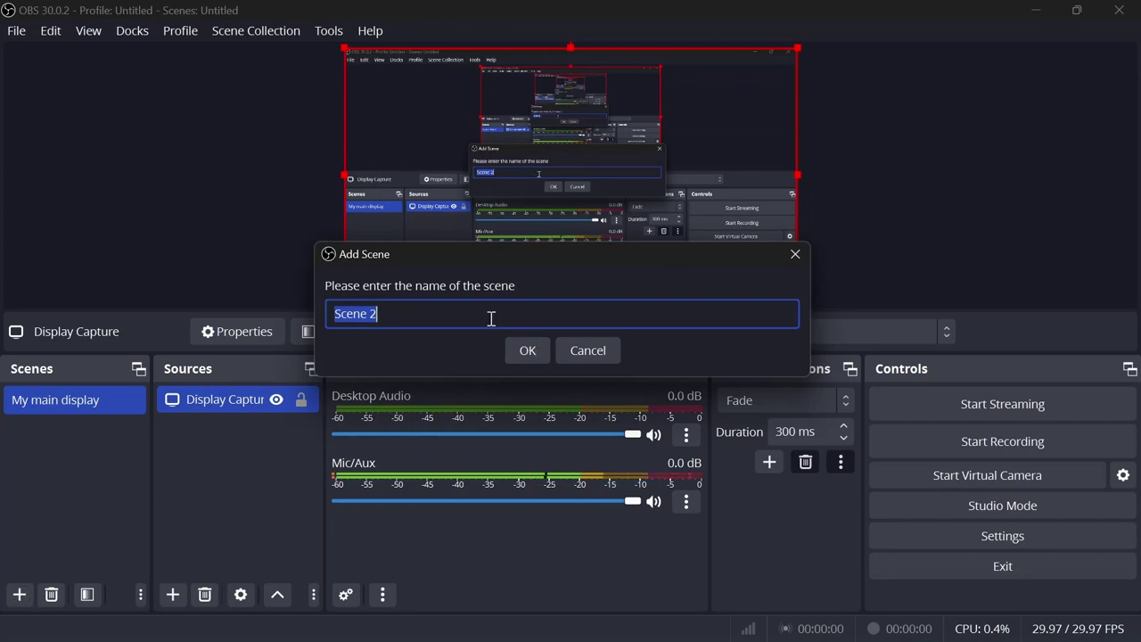
type("LG ")
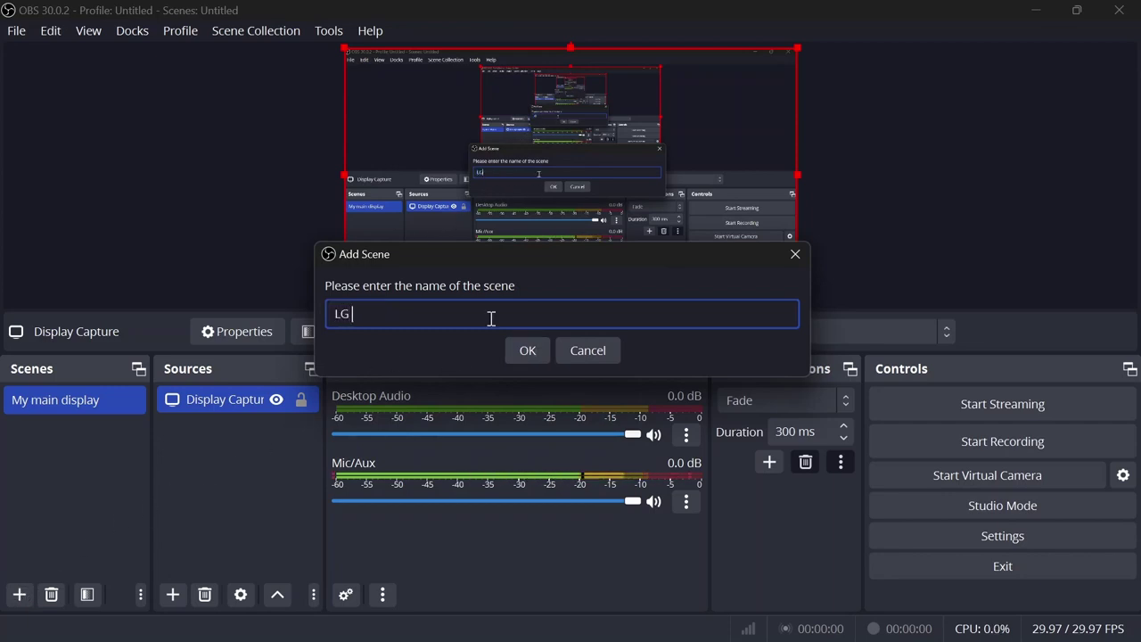
type("4k")
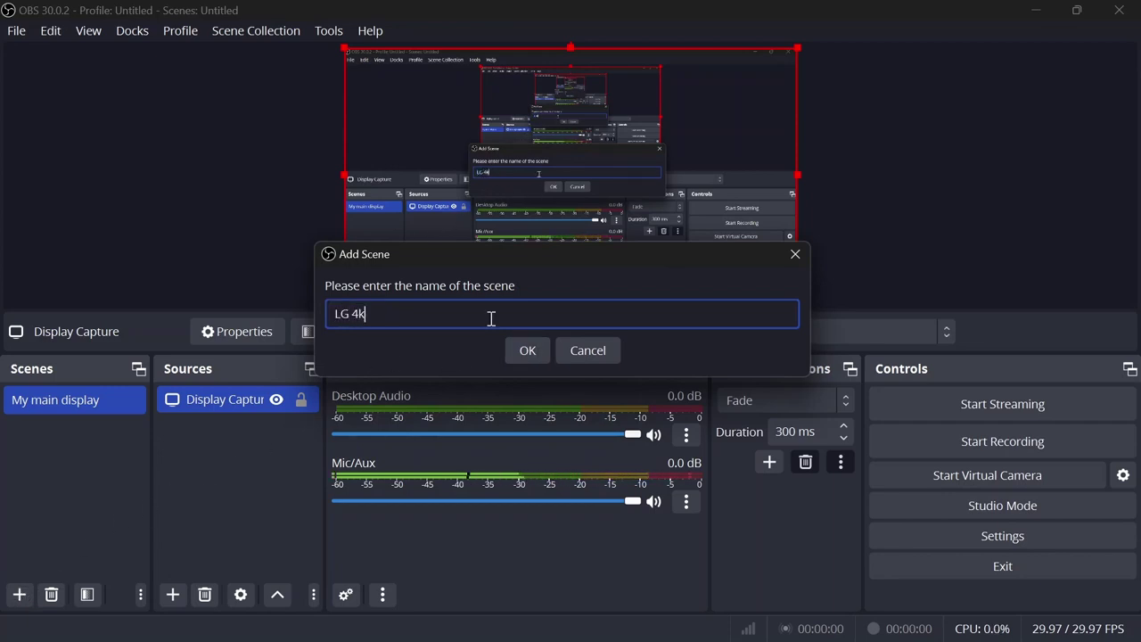
type(" Monitor")
key("Return")
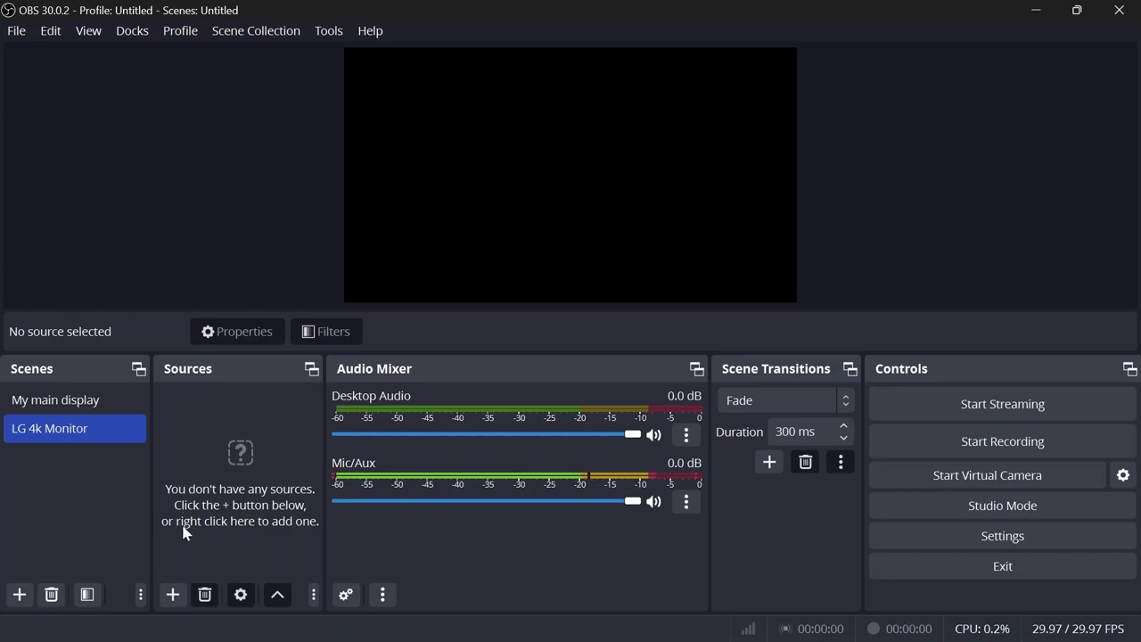
Add a Display Capture 2 source to LG 4k Monitor capturing the LG HDR 4K display
left_click(172, 594)
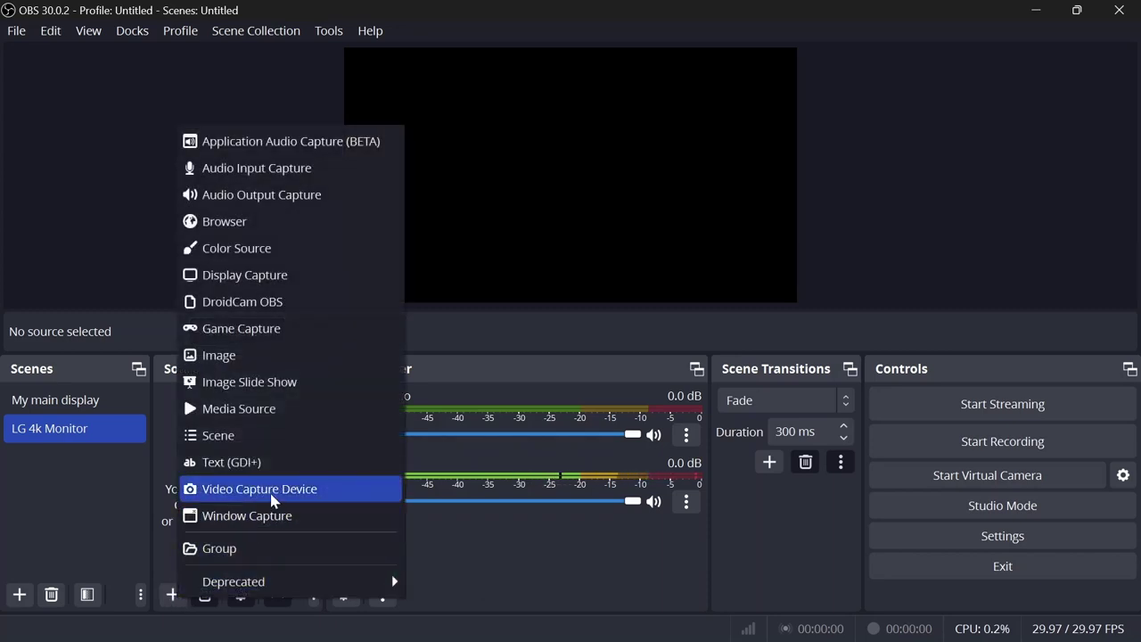
left_click(298, 279)
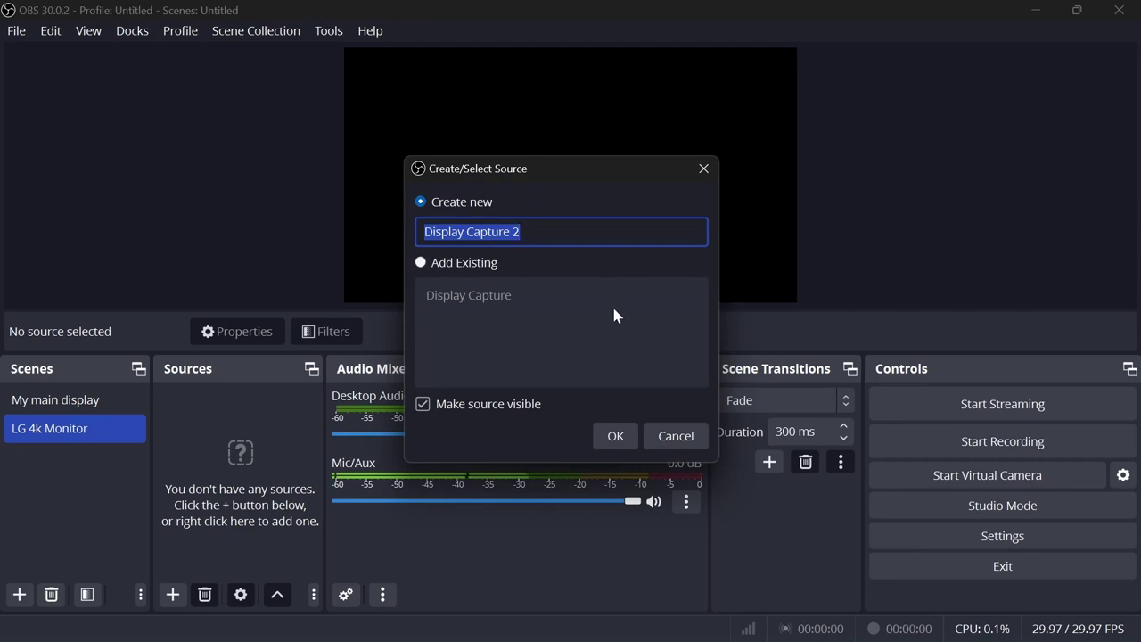
left_click(614, 435)
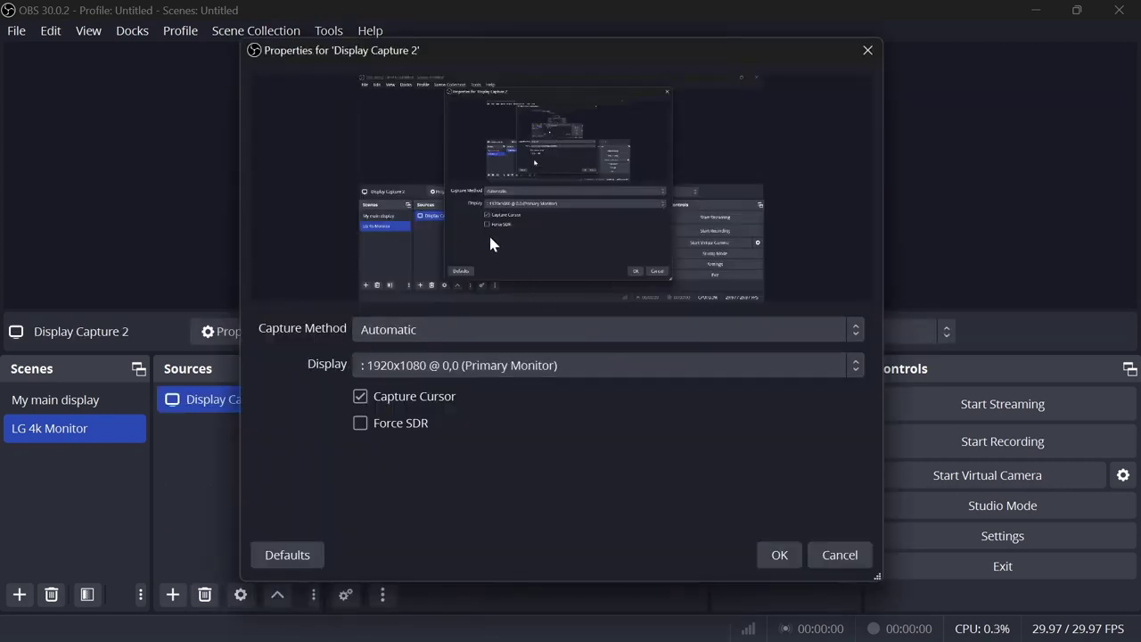
left_click(489, 366)
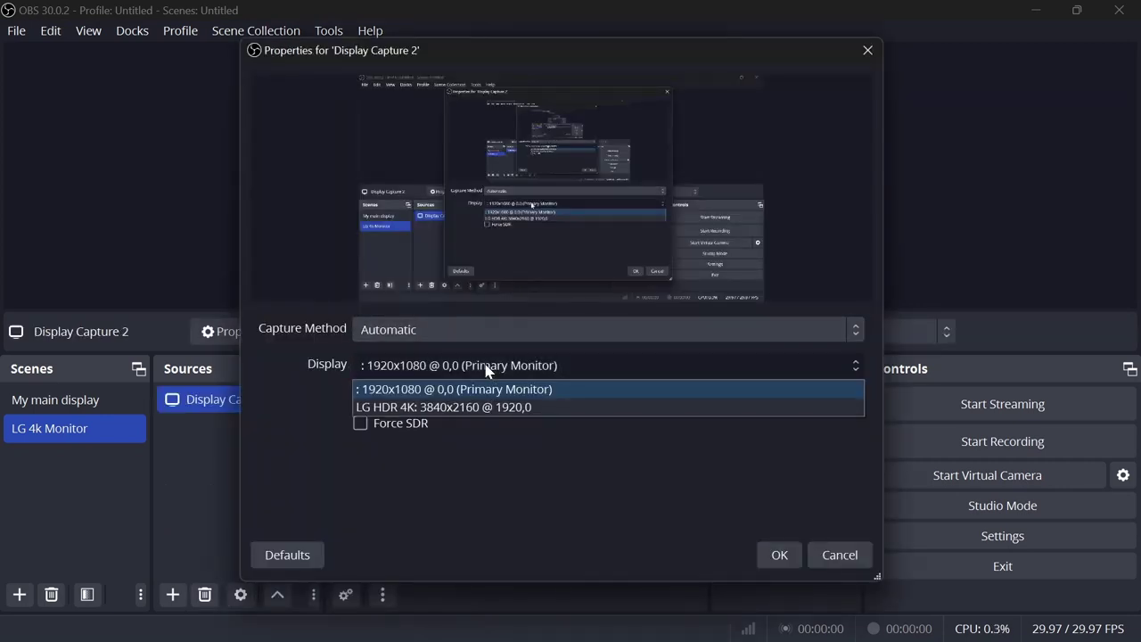
left_click(461, 407)
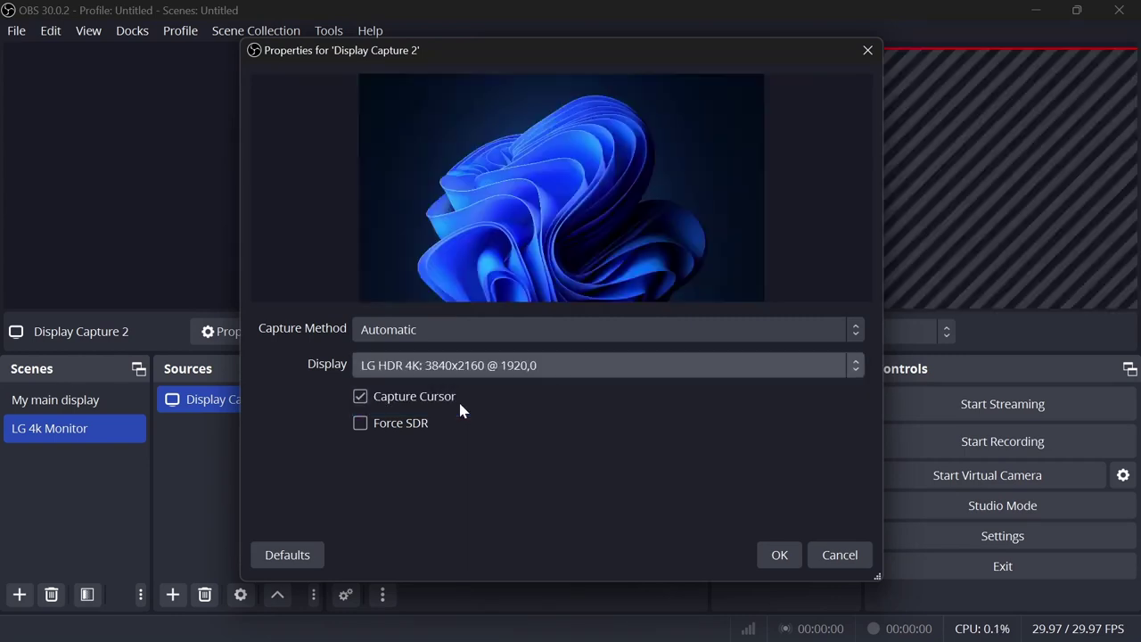
Confirm the LG HDR 4K capture, fit it to fill the canvas, and return to My main display
left_click(779, 556)
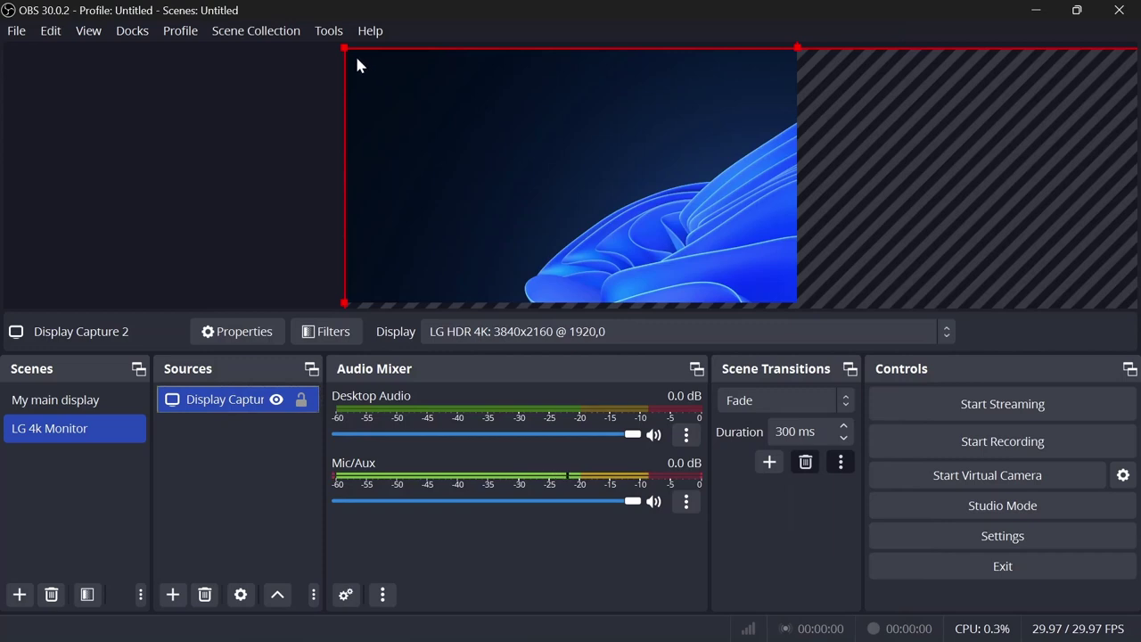
left_click_drag(345, 46, 419, 122)
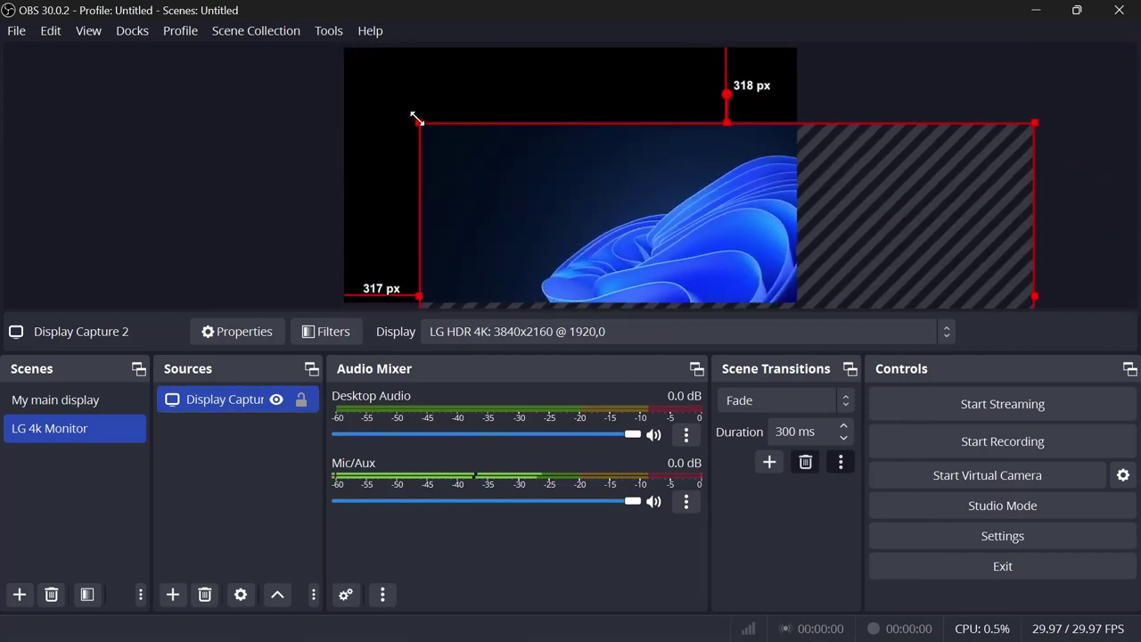
left_click(420, 120)
left_click(448, 145)
left_click_drag(420, 121, 410, 55)
left_click_drag(485, 148, 425, 109)
left_click(428, 179)
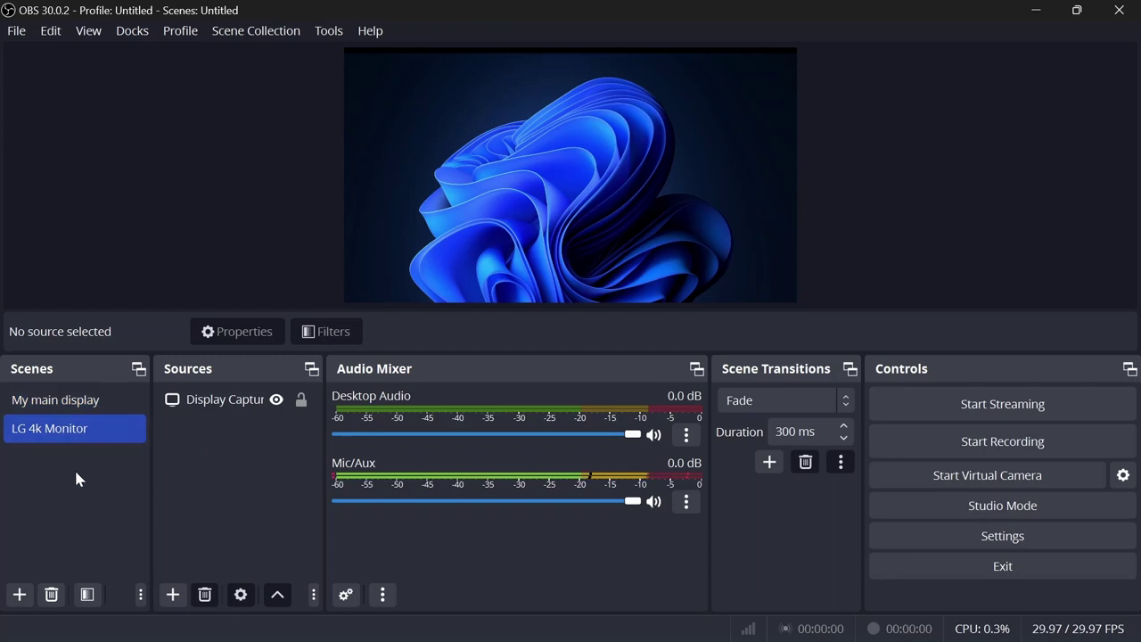
key("F2")
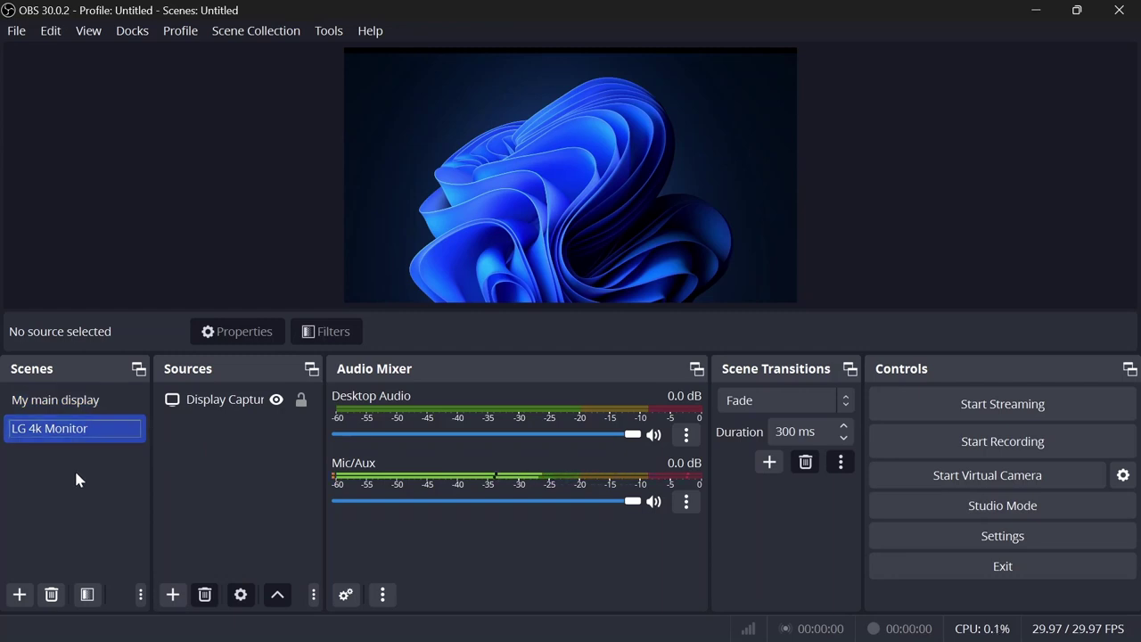
left_click(77, 401)
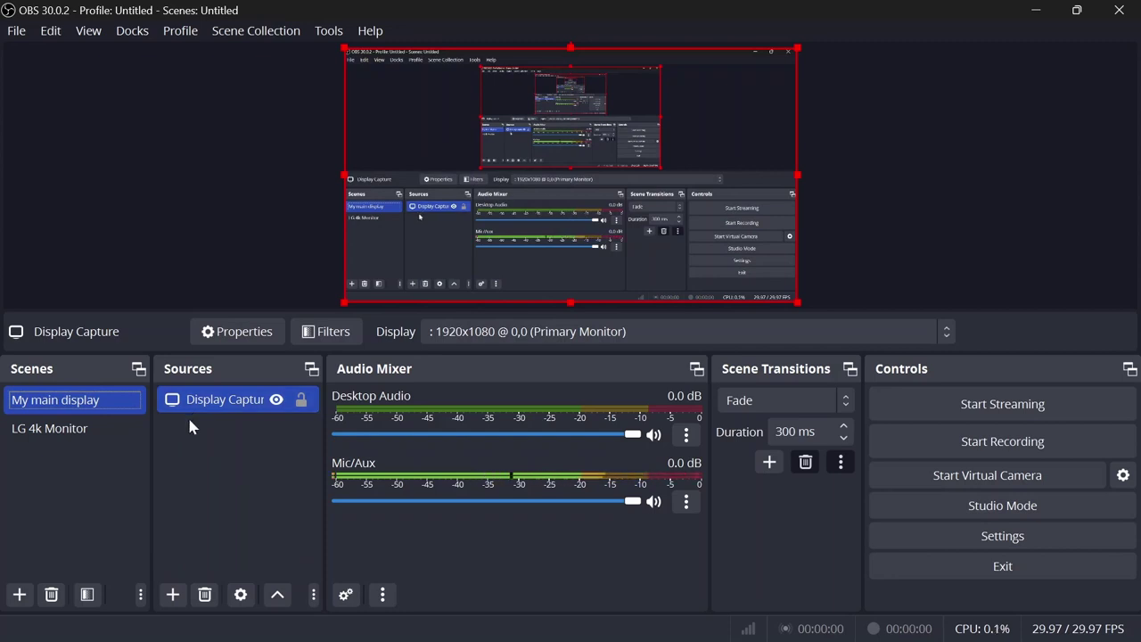
Add a Video Capture Device source named 'Laptop camera' to My main display
left_click(174, 594)
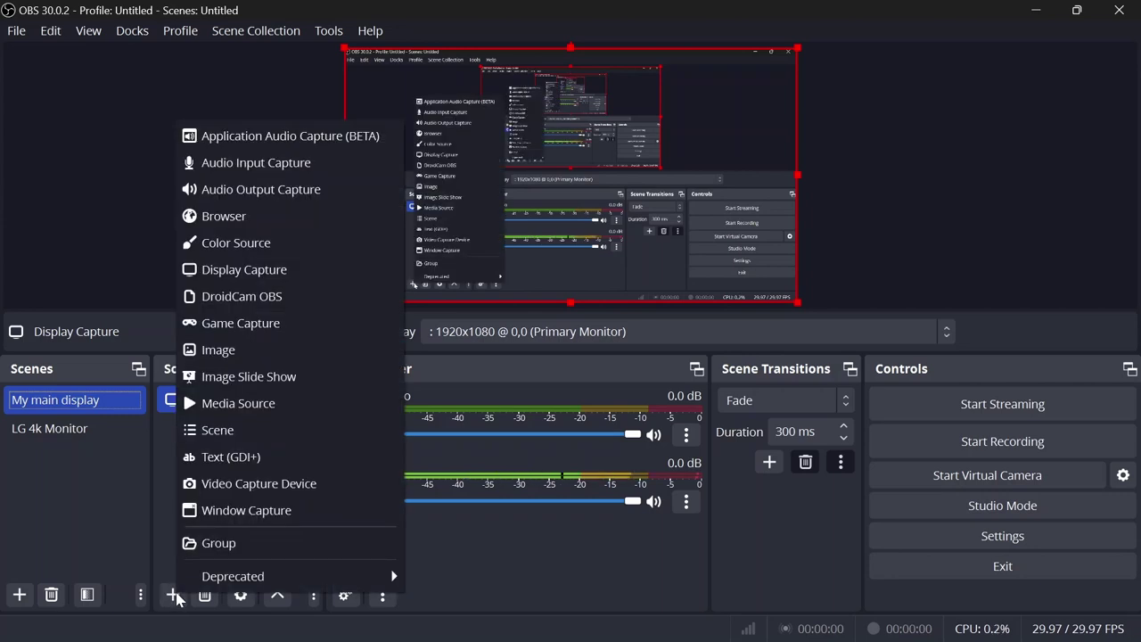
left_click(297, 486)
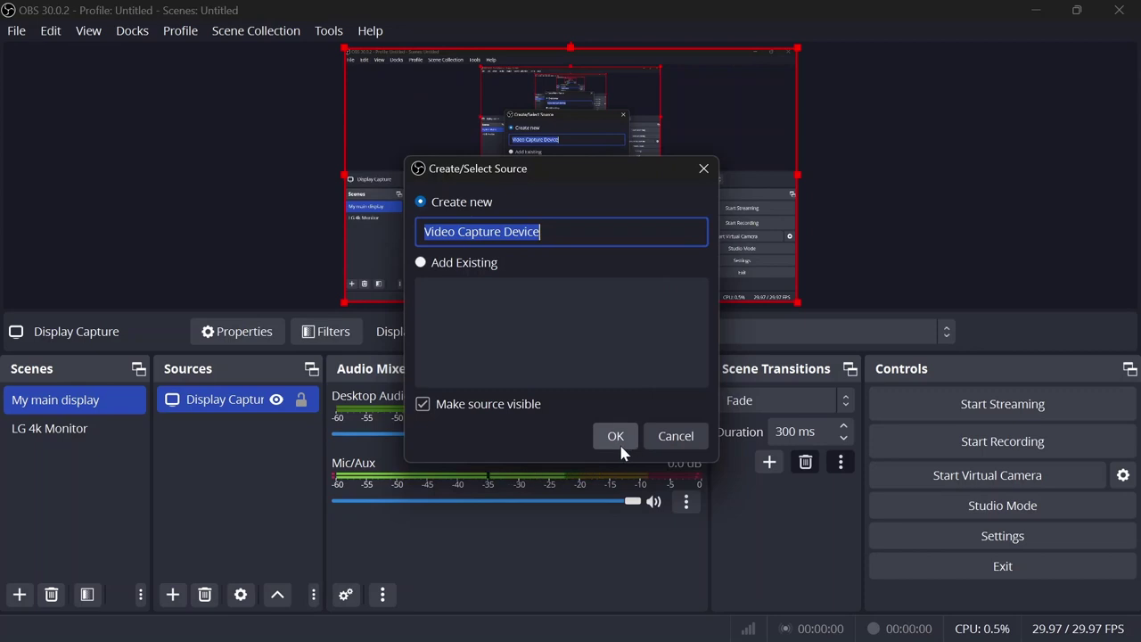
type("Lap")
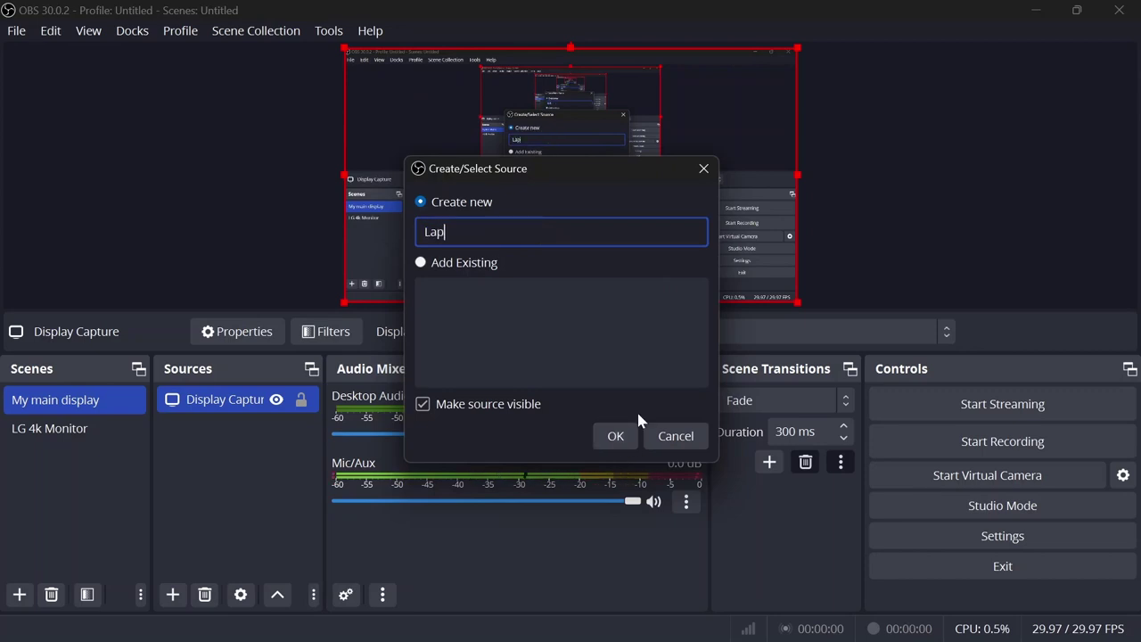
type("top camera")
key("Return")
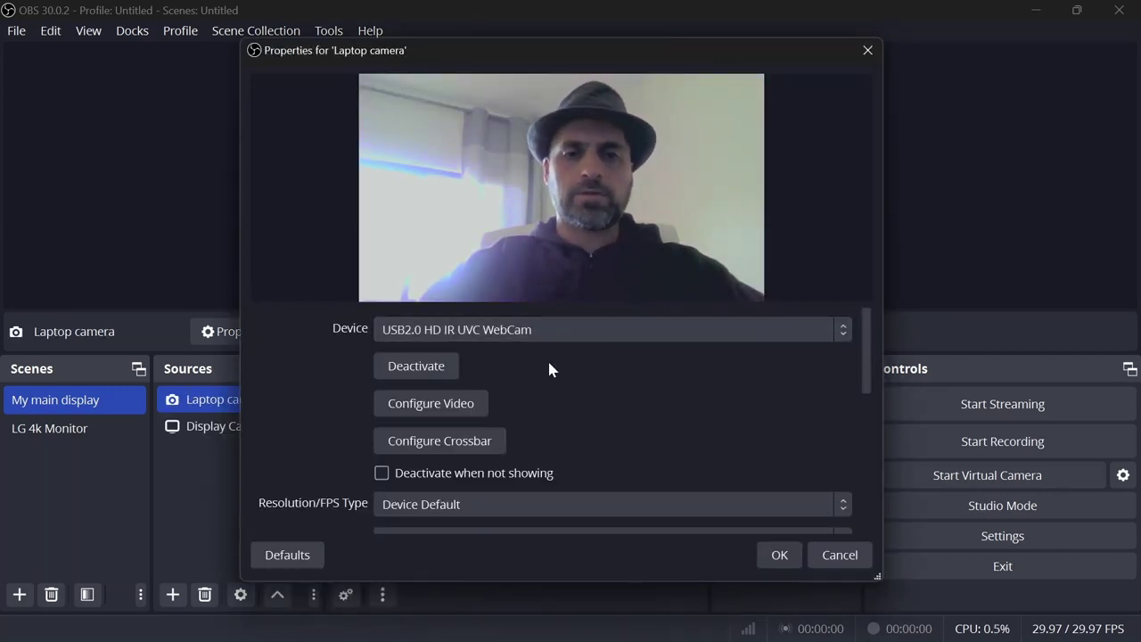
Adjust the webcam's brightness in Configure Video and confirm the Laptop camera properties
left_click(431, 403)
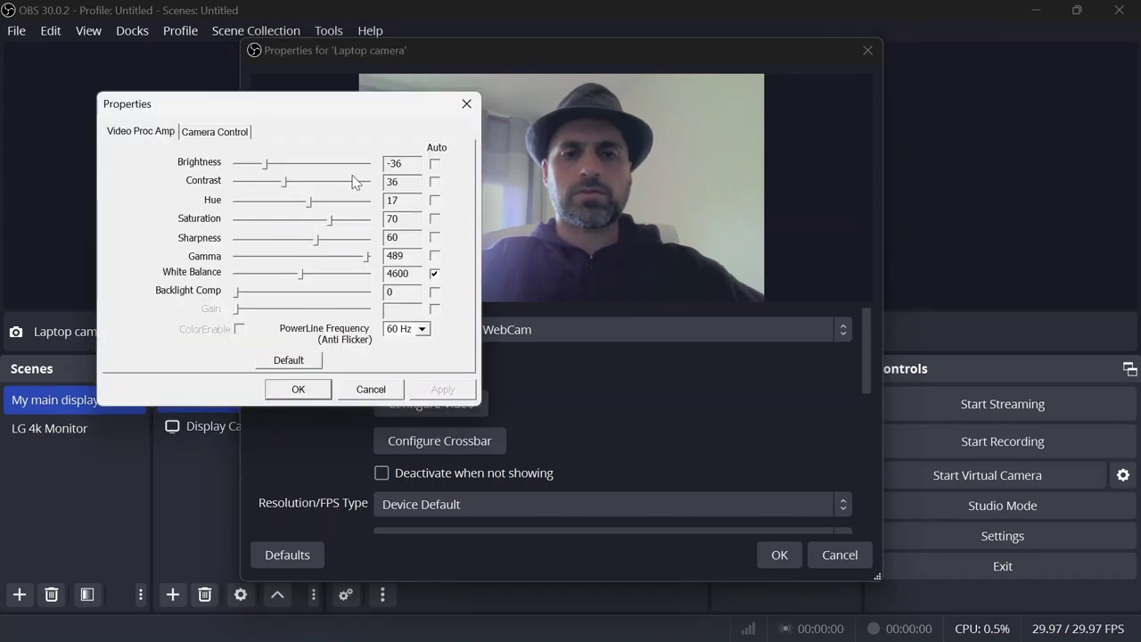
left_click_drag(267, 165, 309, 181)
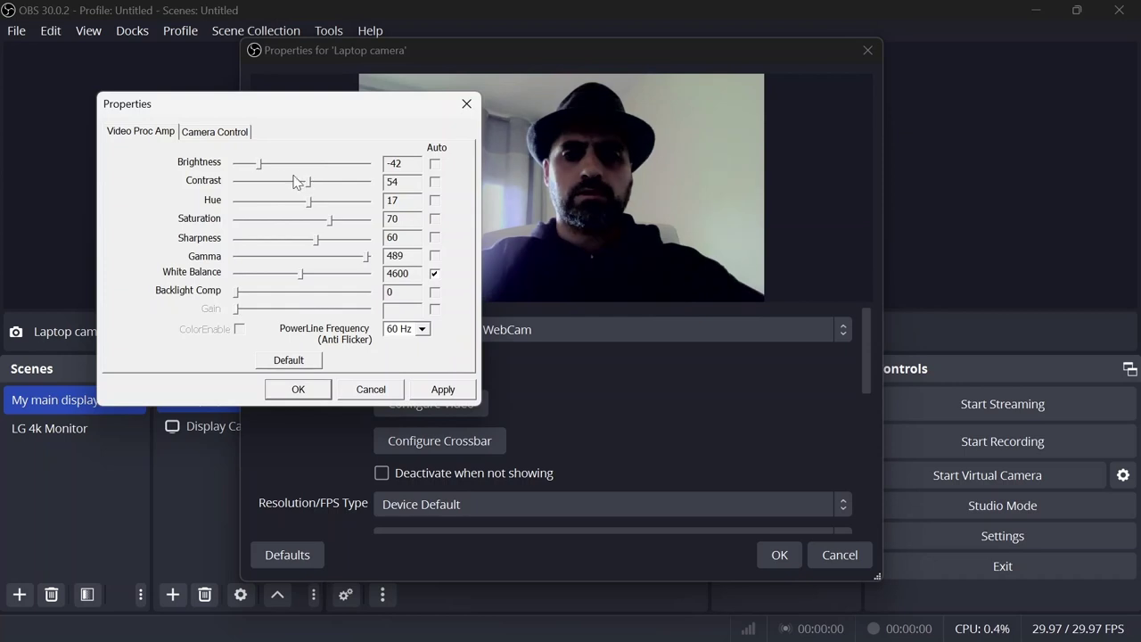
left_click(298, 388)
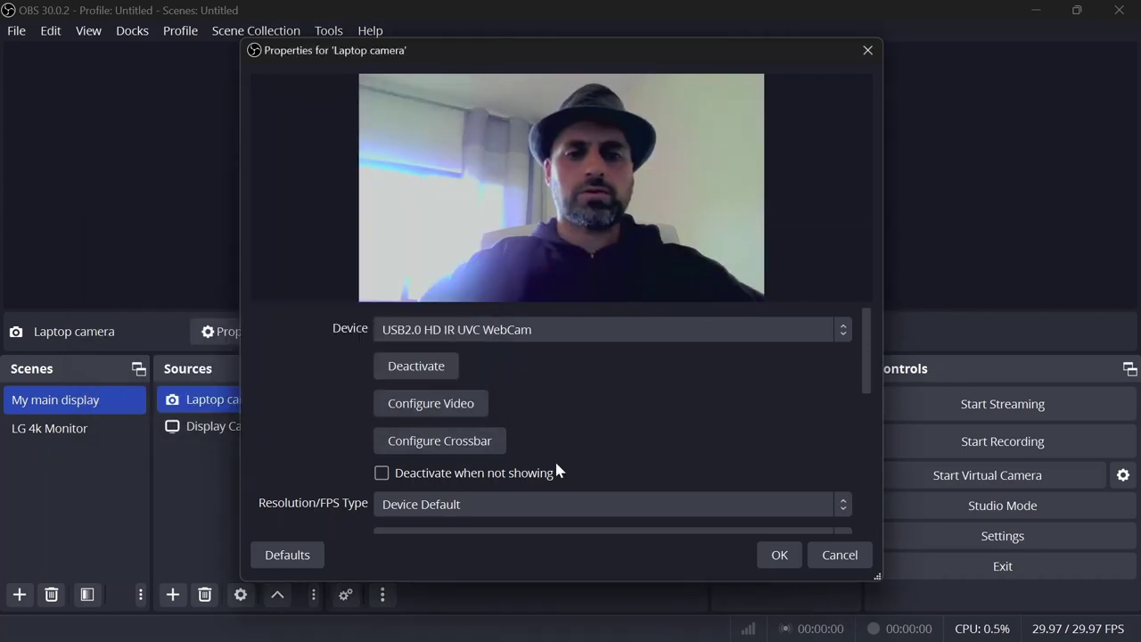
left_click(778, 556)
Shrink and crop the Laptop camera feed into a small bottom-right inset over the display capture
left_click_drag(517, 158, 573, 193)
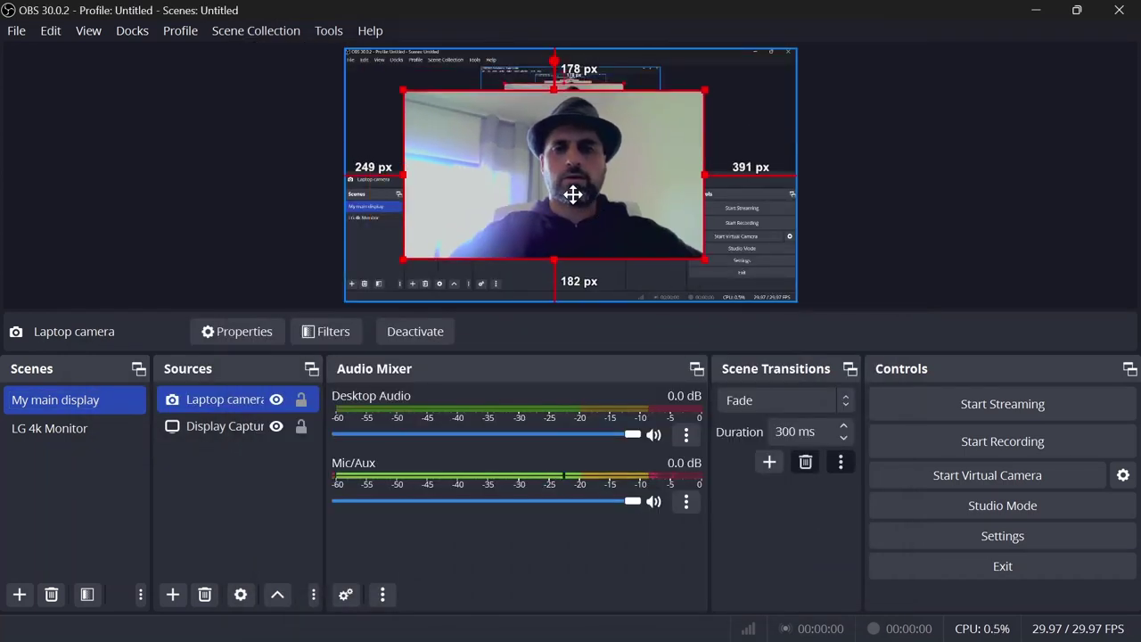
left_click_drag(404, 90, 678, 233)
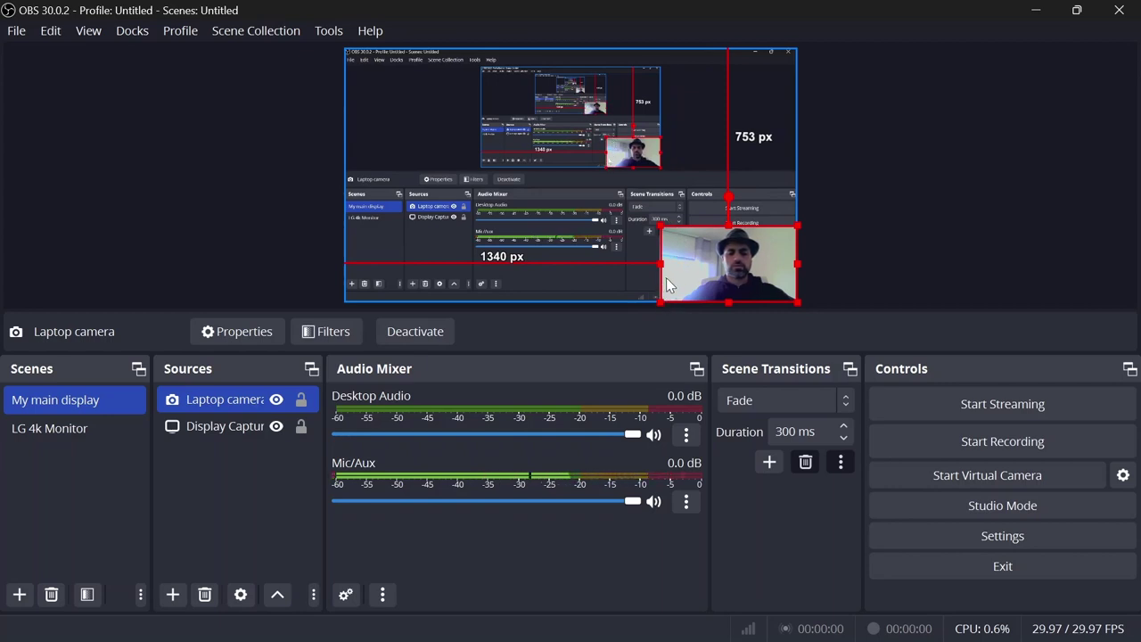
left_click_drag(660, 261, 689, 255)
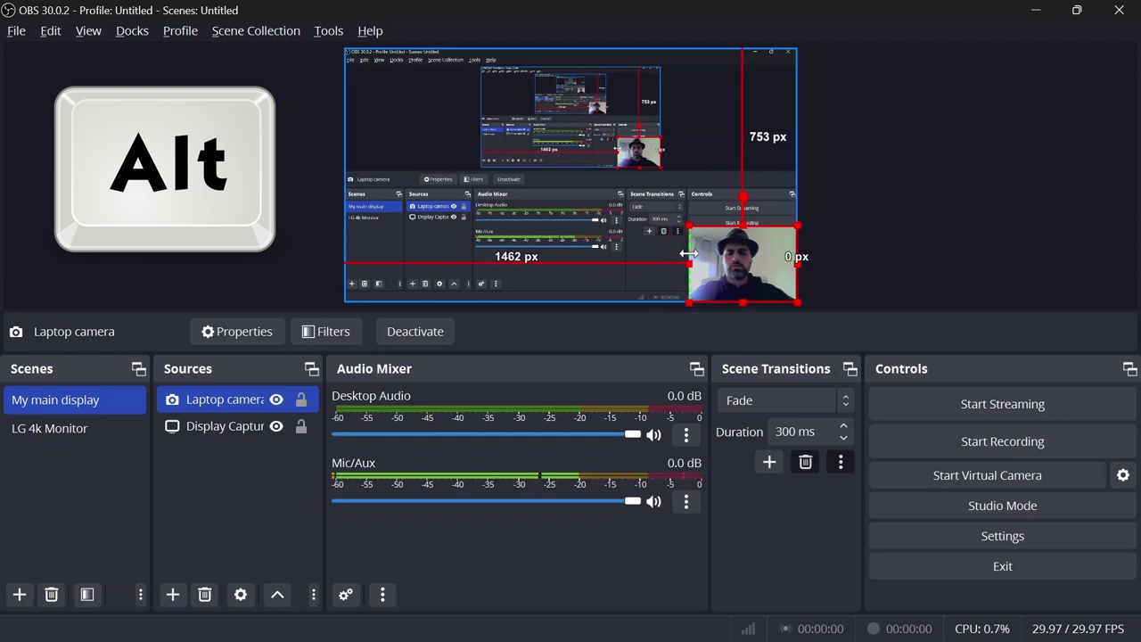
mouse_move(796, 259)
left_mouse_down()
mouse_move(777, 259)
mouse_move(796, 261)
left_mouse_up()
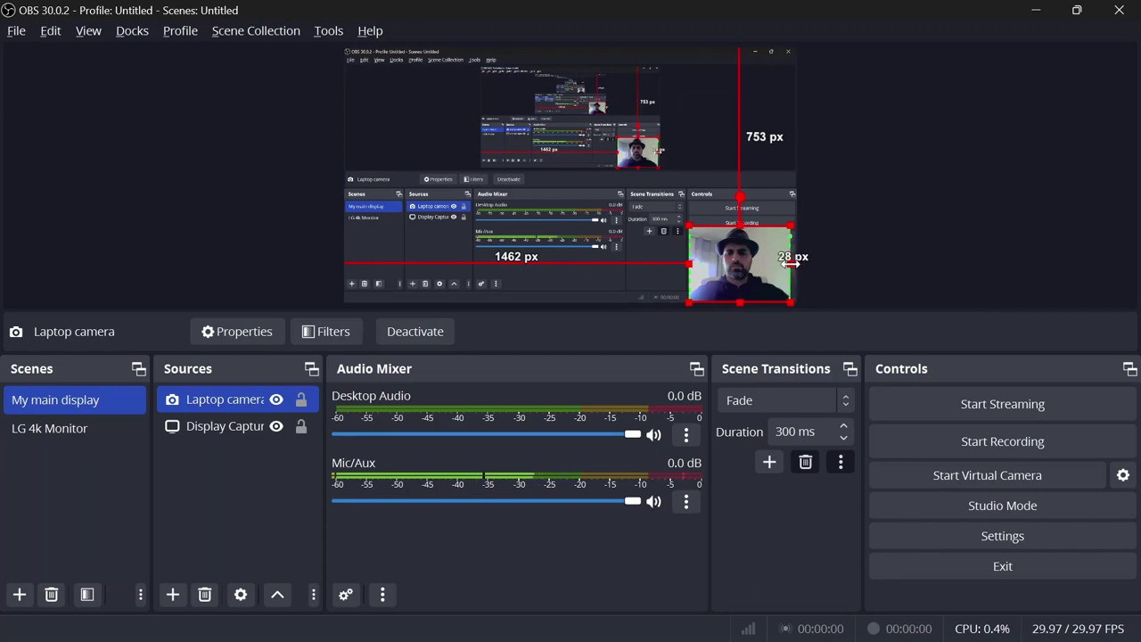
mouse_move(745, 265)
left_mouse_down()
mouse_move(755, 279)
mouse_move(742, 268)
left_mouse_up()
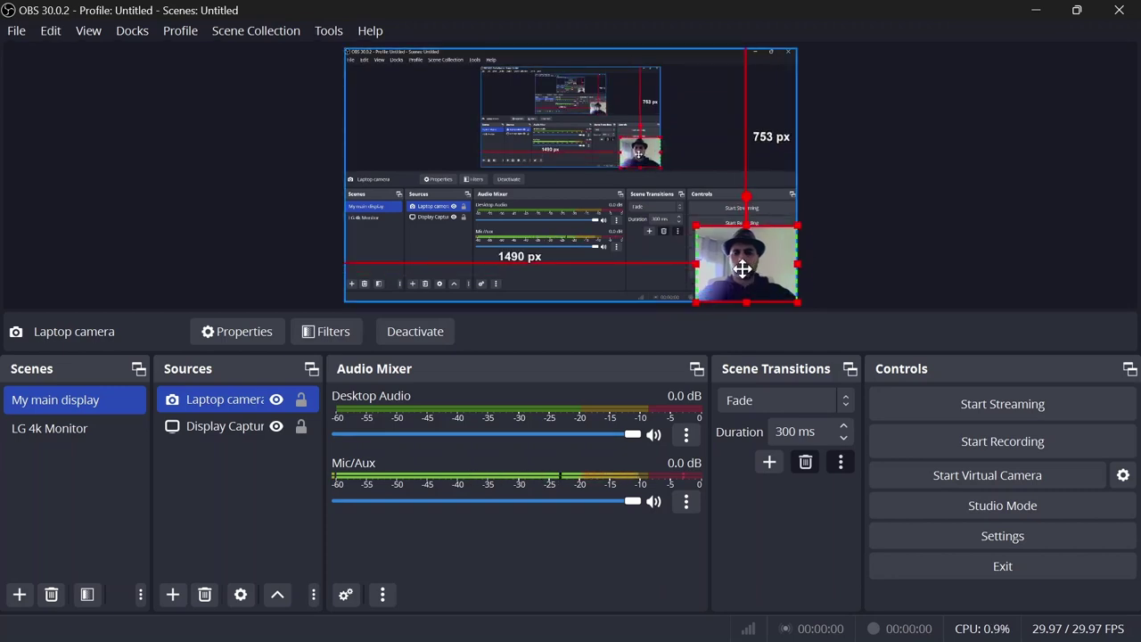
left_click(690, 189)
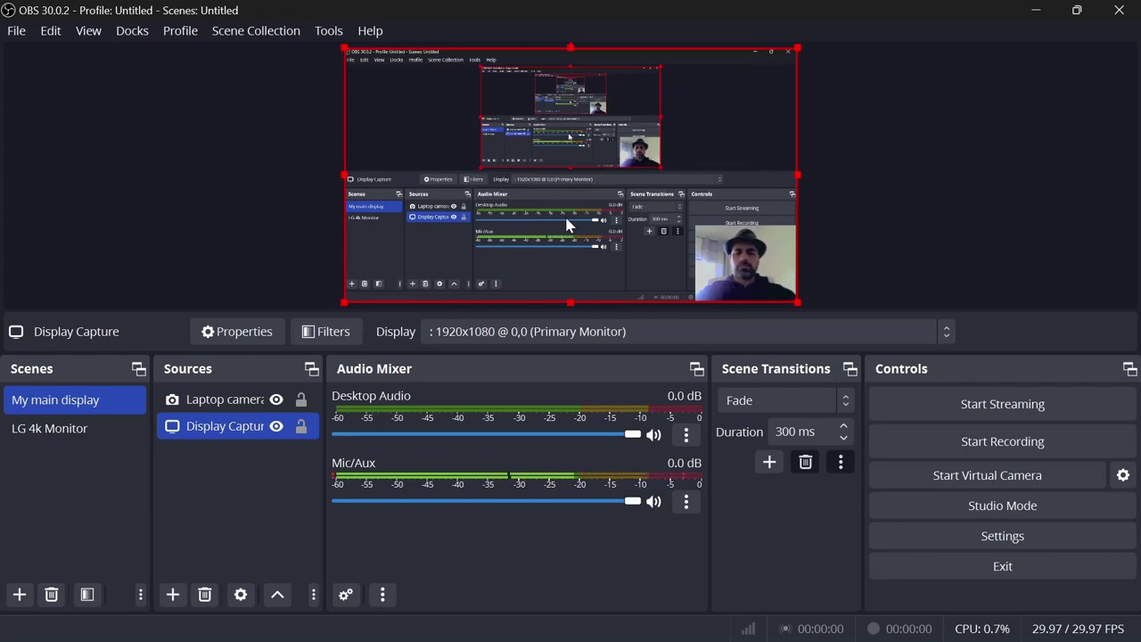
left_click(79, 470)
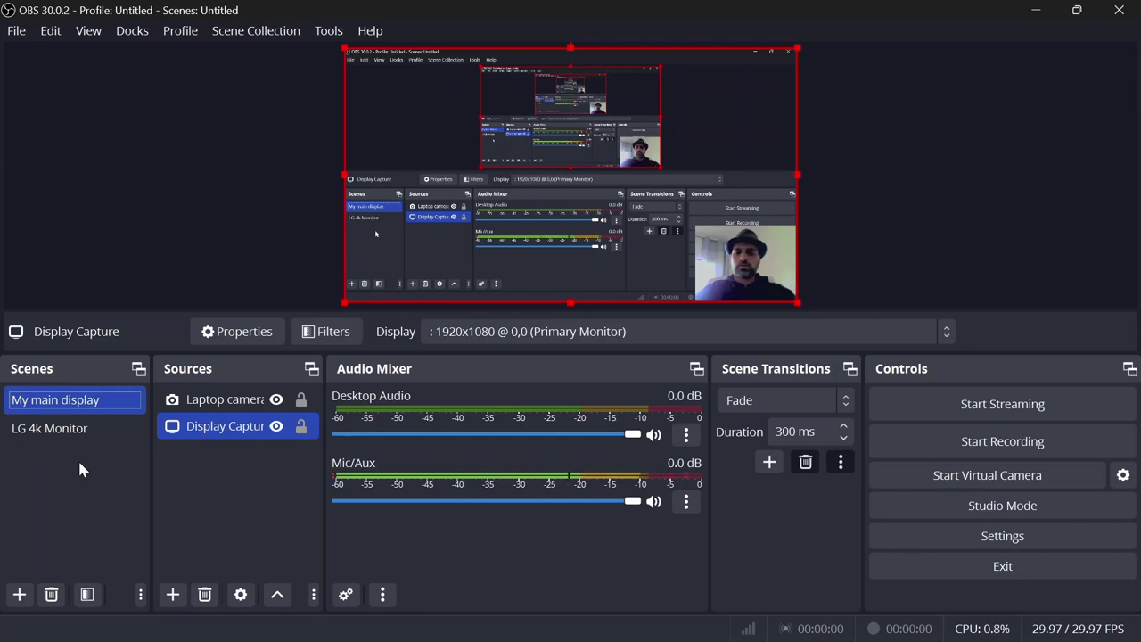
Add a new scene named Main Camera
left_click(20, 595)
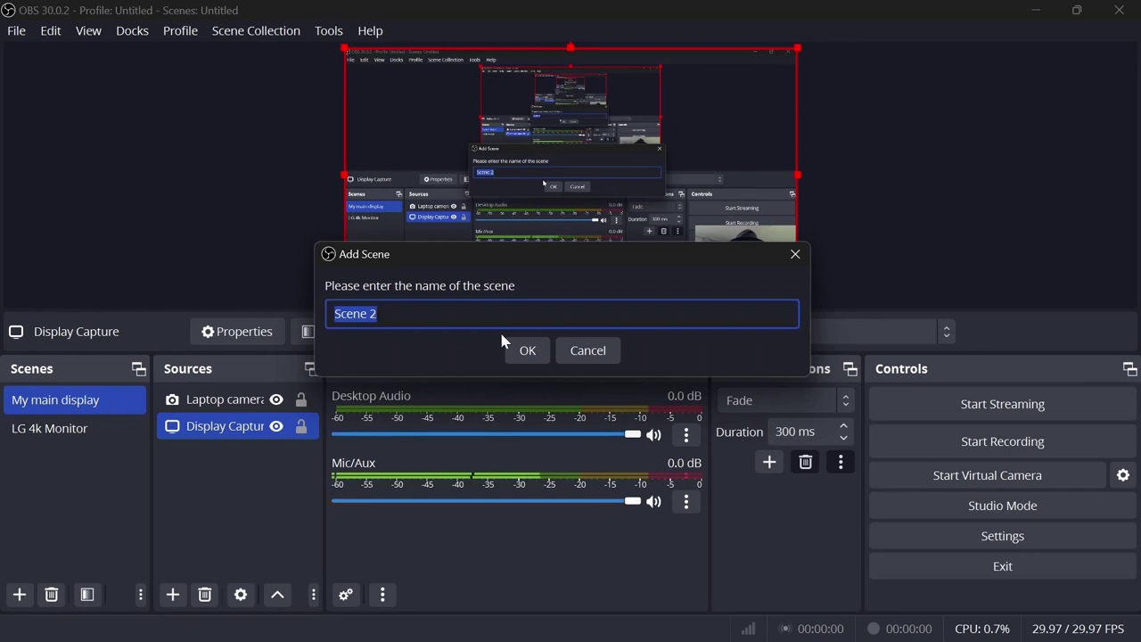
type("Ma")
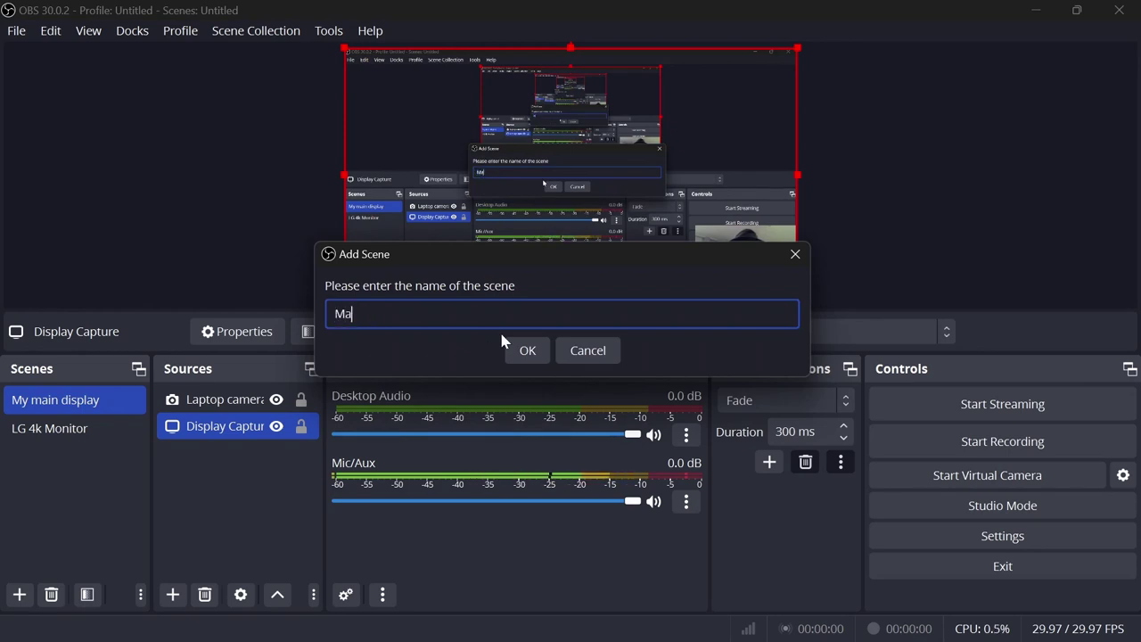
type("in Camera")
left_click(526, 351)
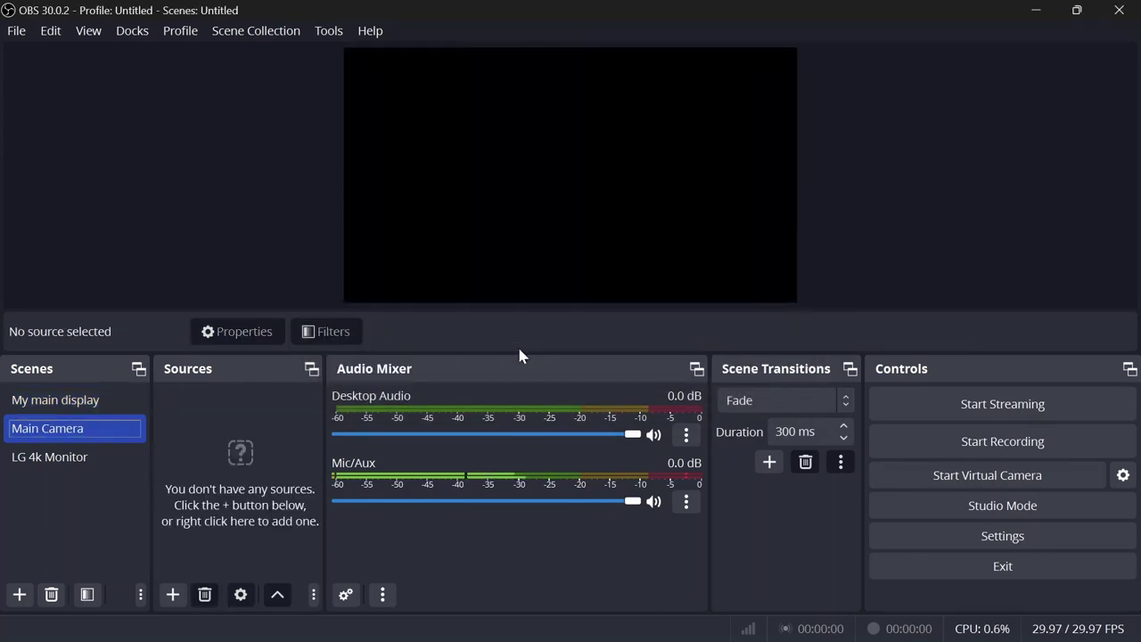
Add a DroidCam OBS source named My Phone and accept its camera settings
left_click(172, 594)
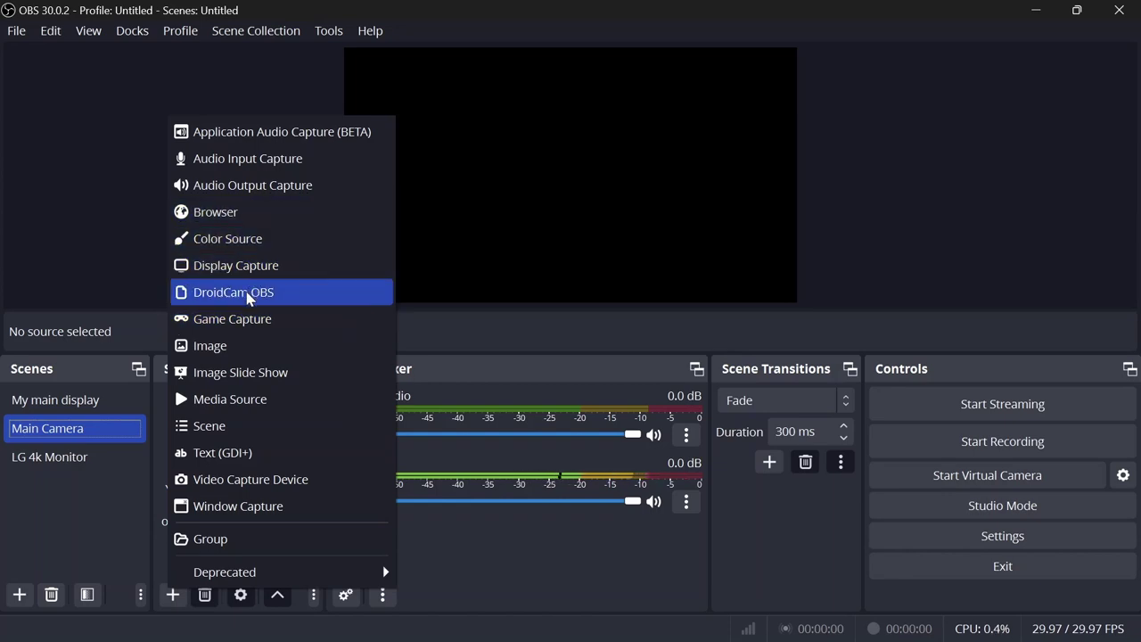
left_click(249, 292)
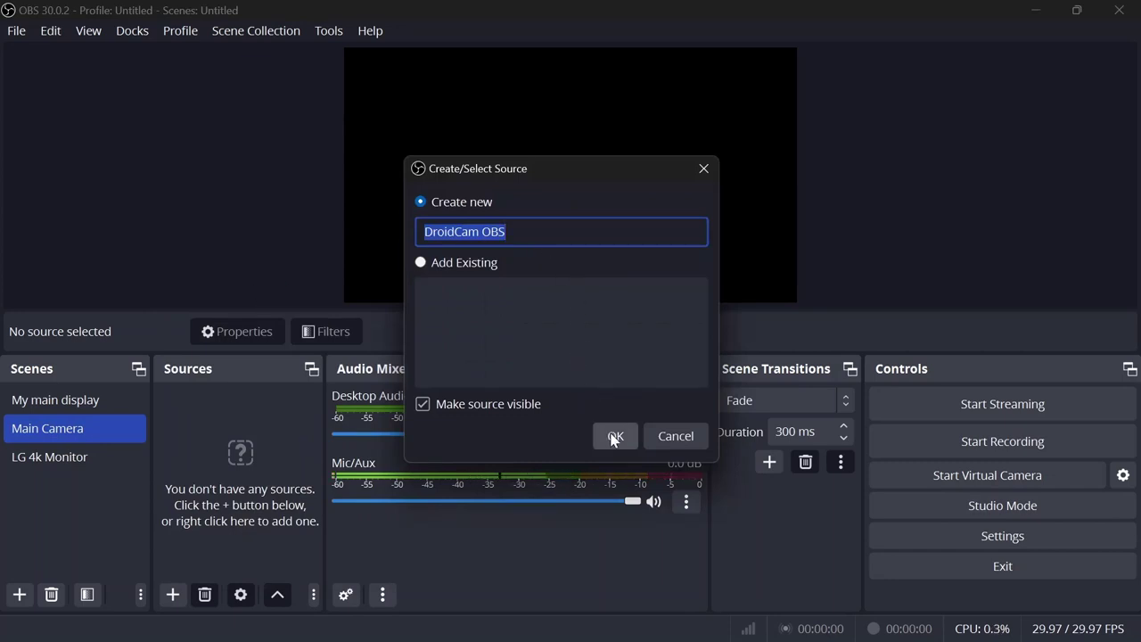
type("My")
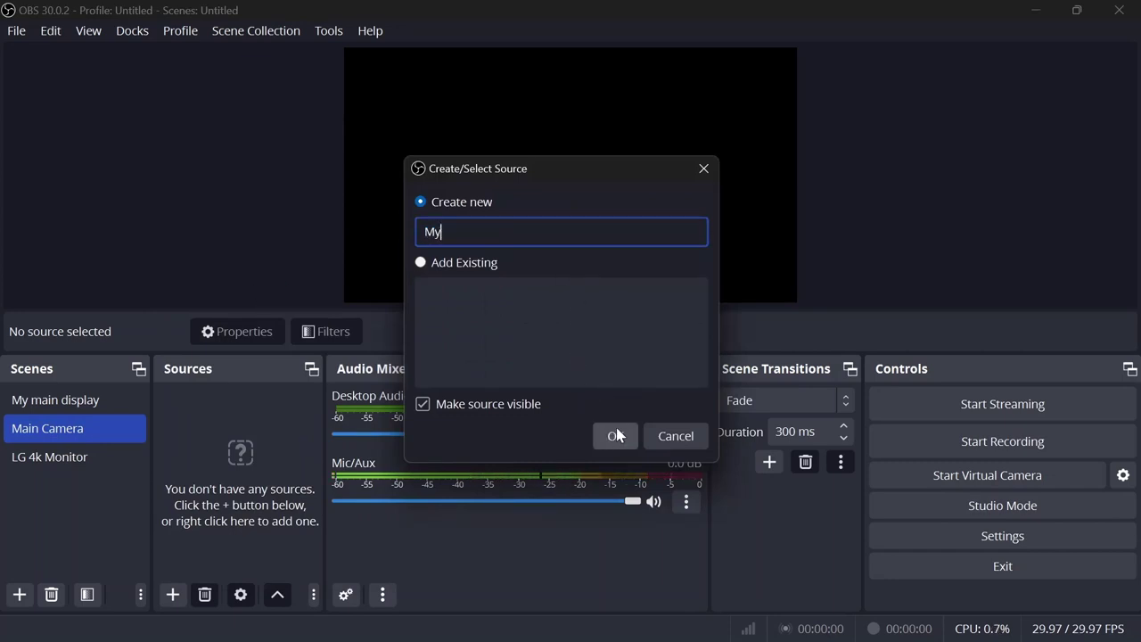
type(" Phone")
left_click(616, 435)
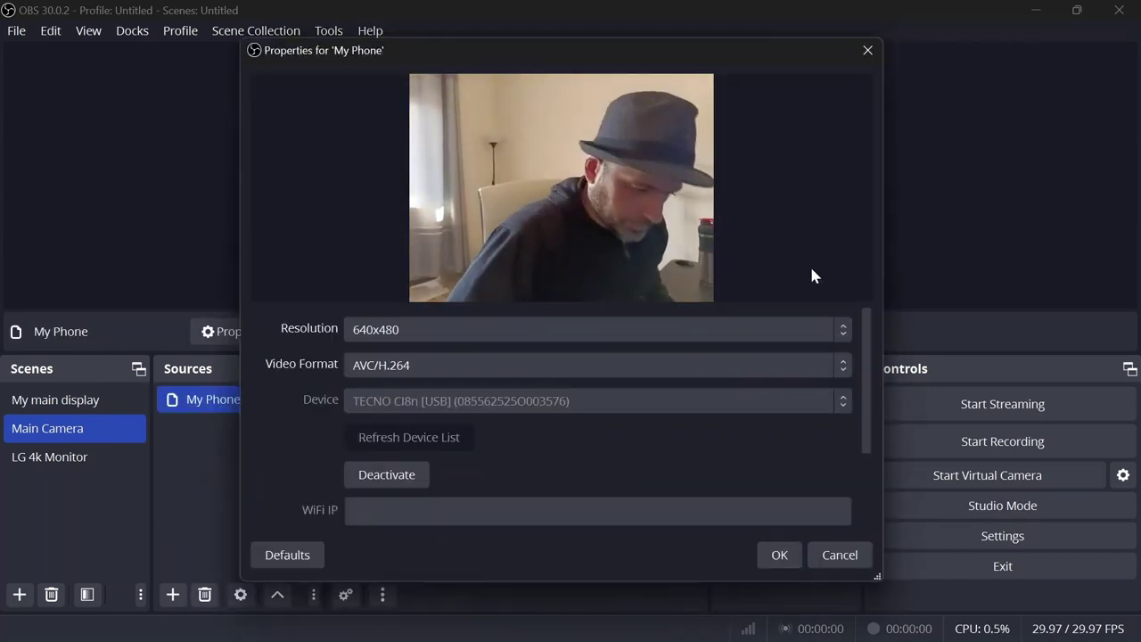
left_click(780, 556)
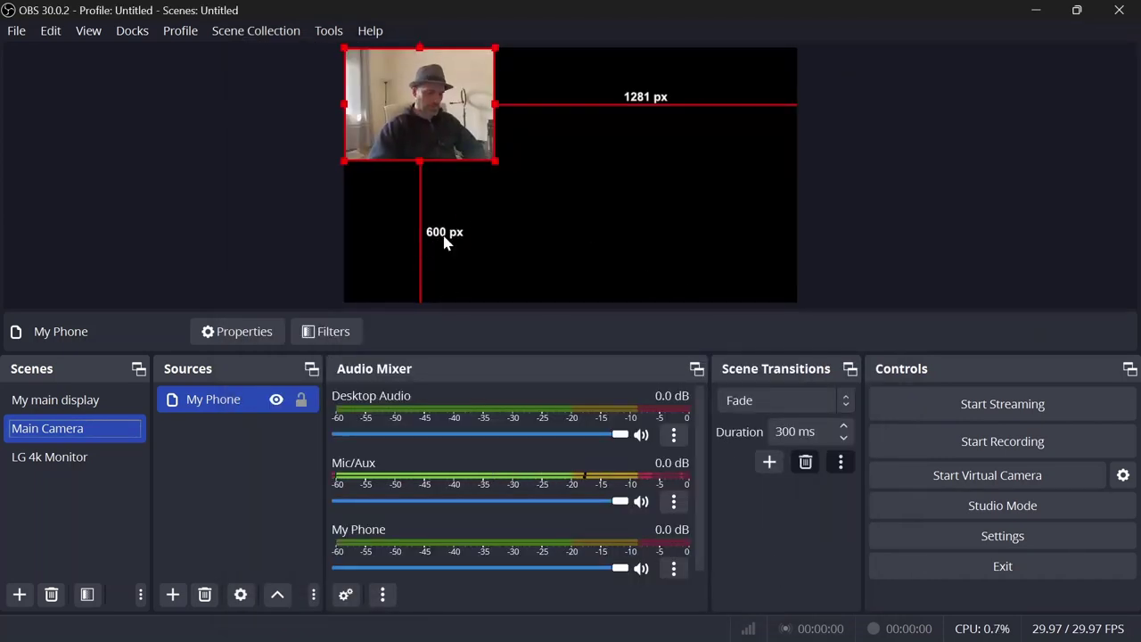
Stretch the My Phone feed to fill the Main Camera canvas, then view LG 4k Monitor
left_click_drag(452, 122, 603, 178)
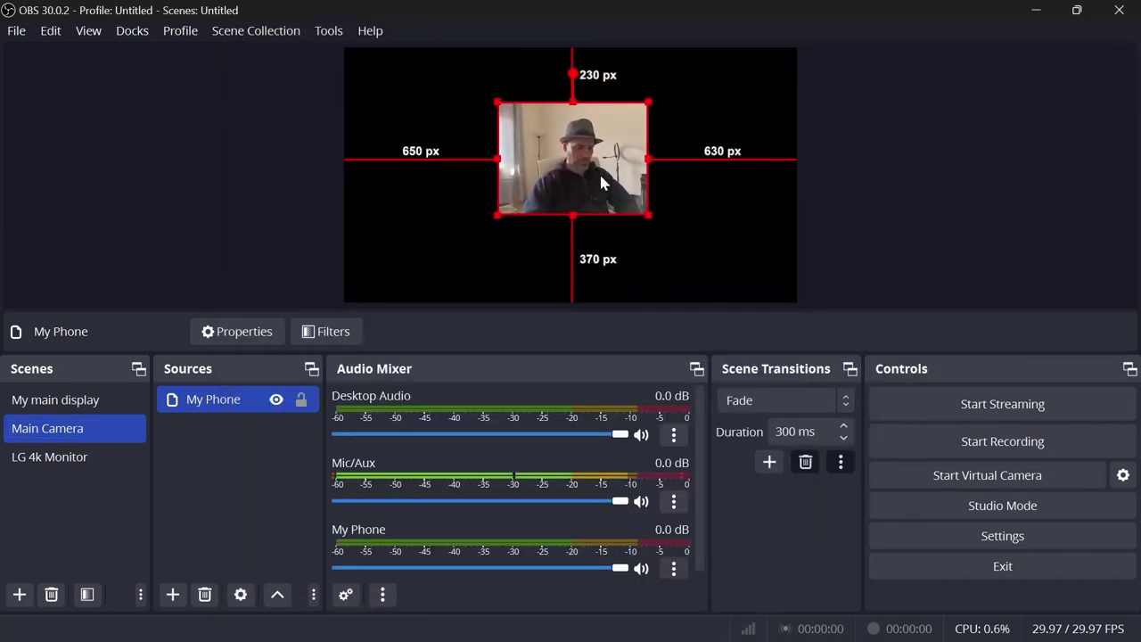
left_click_drag(647, 217, 772, 305)
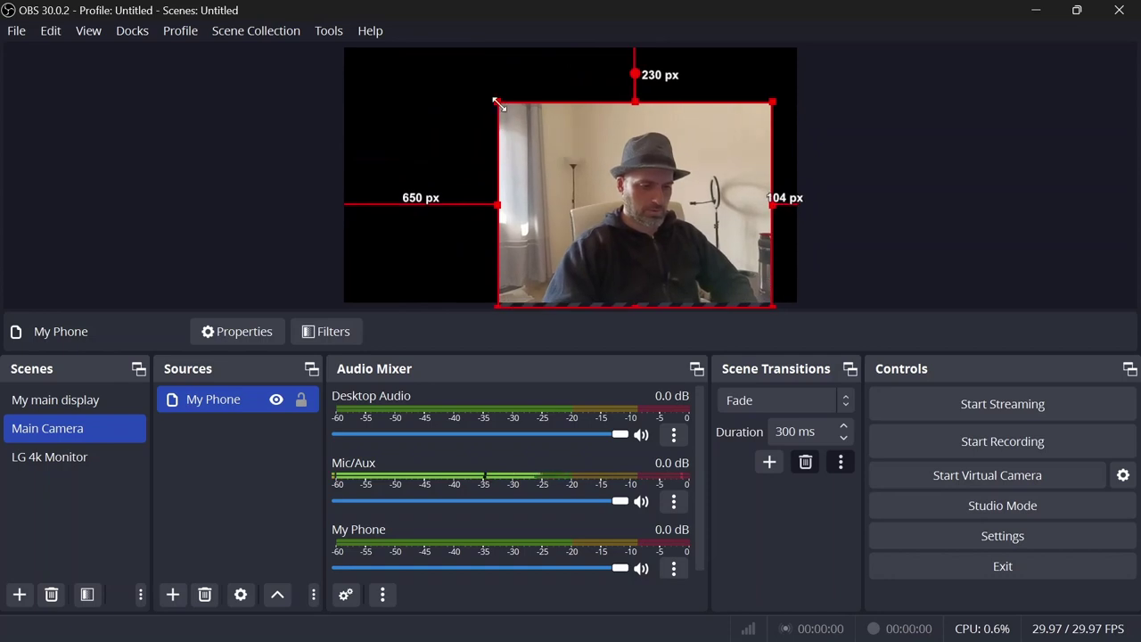
left_click_drag(498, 103, 348, 46)
left_click_drag(664, 143, 677, 142)
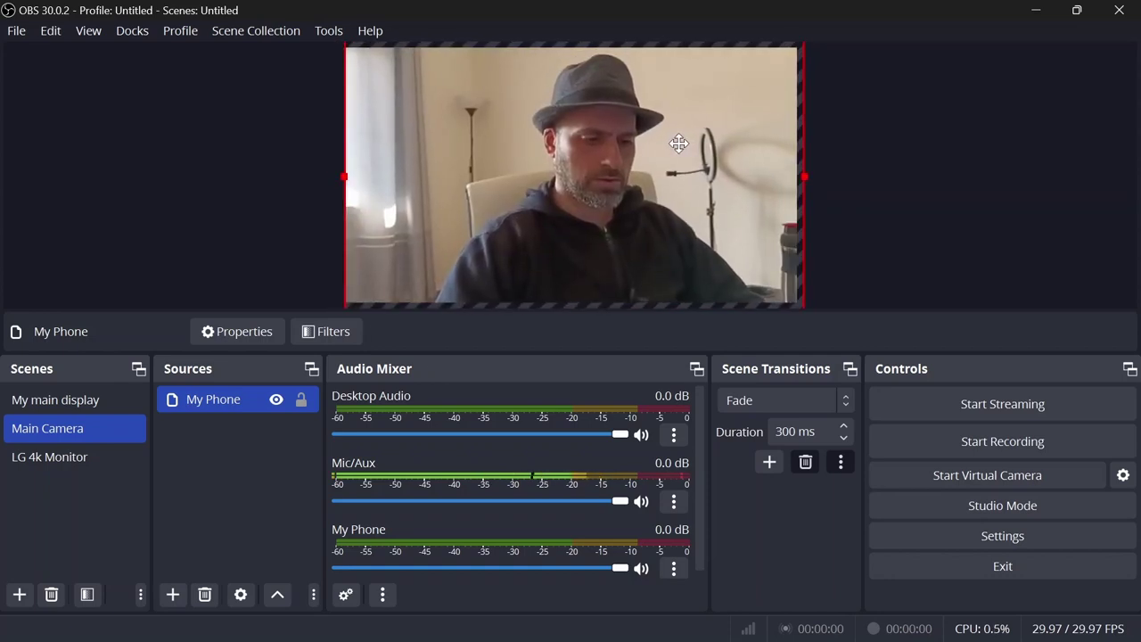
left_click(849, 124)
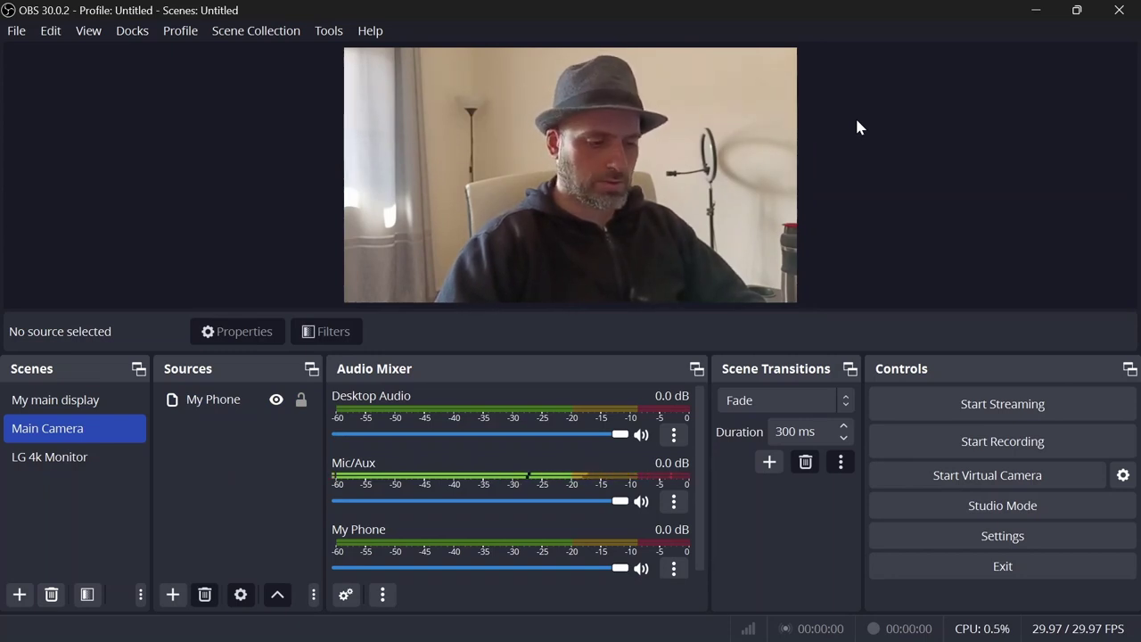
left_click(54, 453)
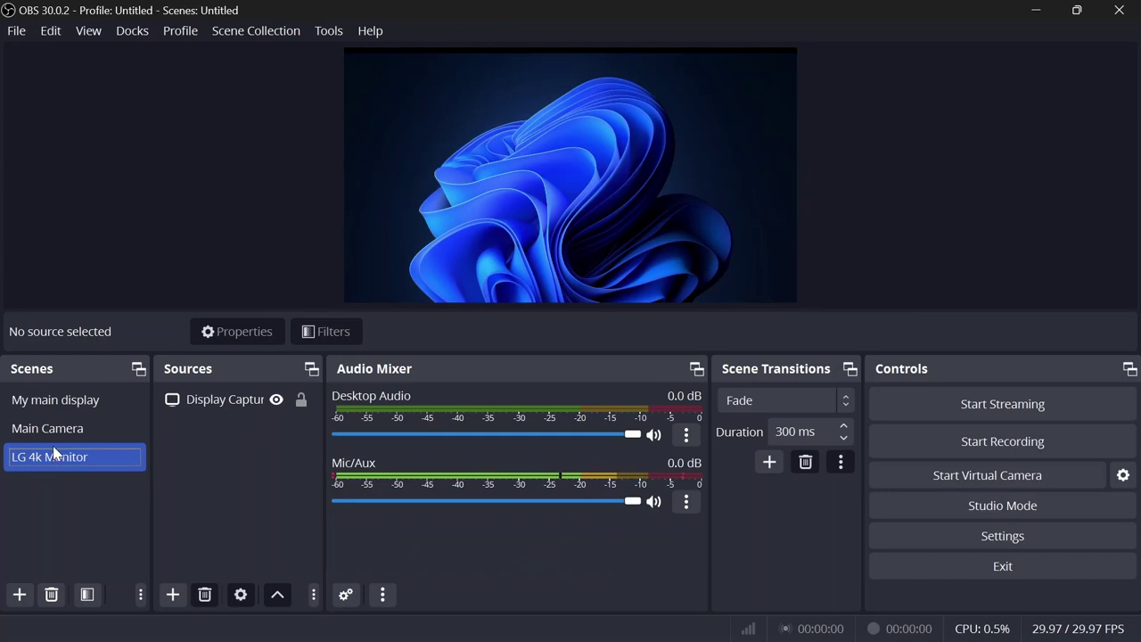
Starting from My main display, add an empty scene named Presentation
left_click(43, 401)
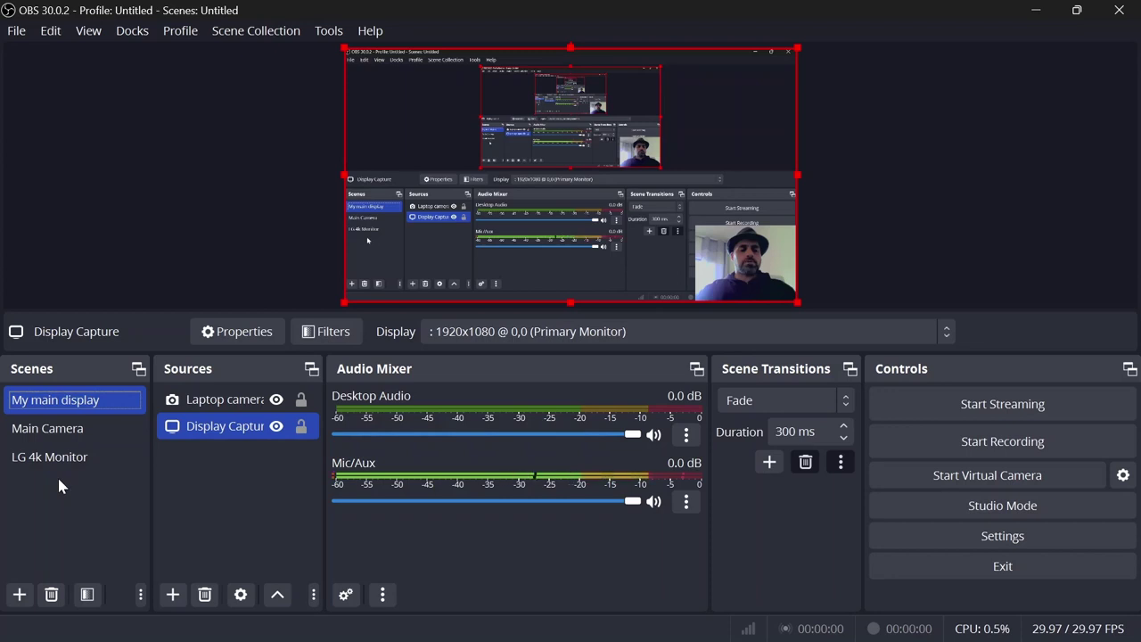
left_click(19, 596)
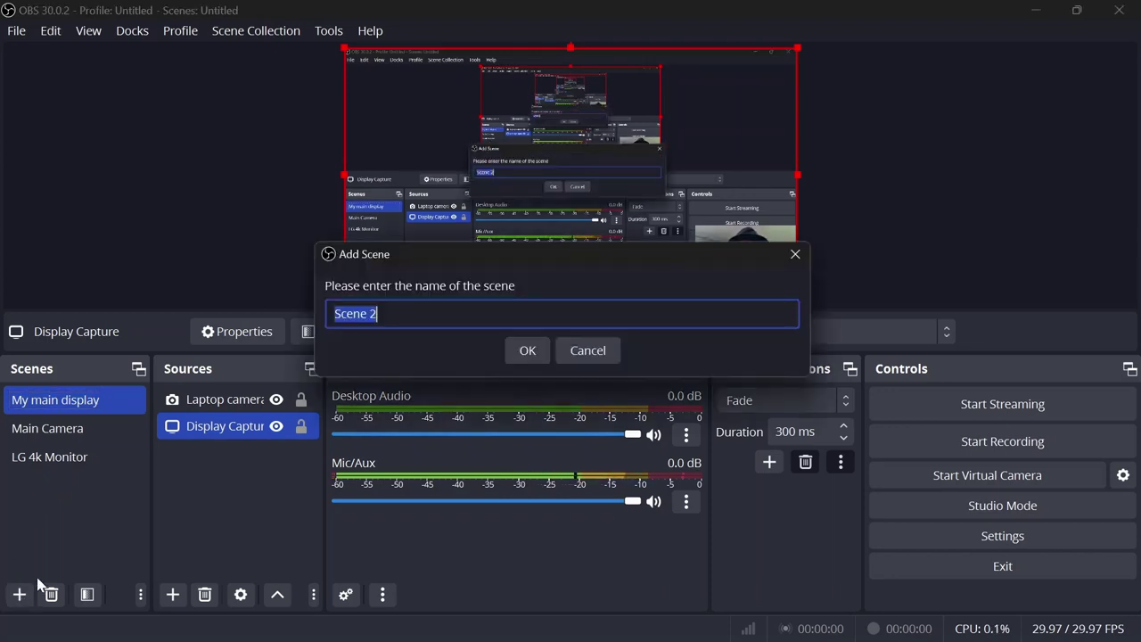
type("Prese")
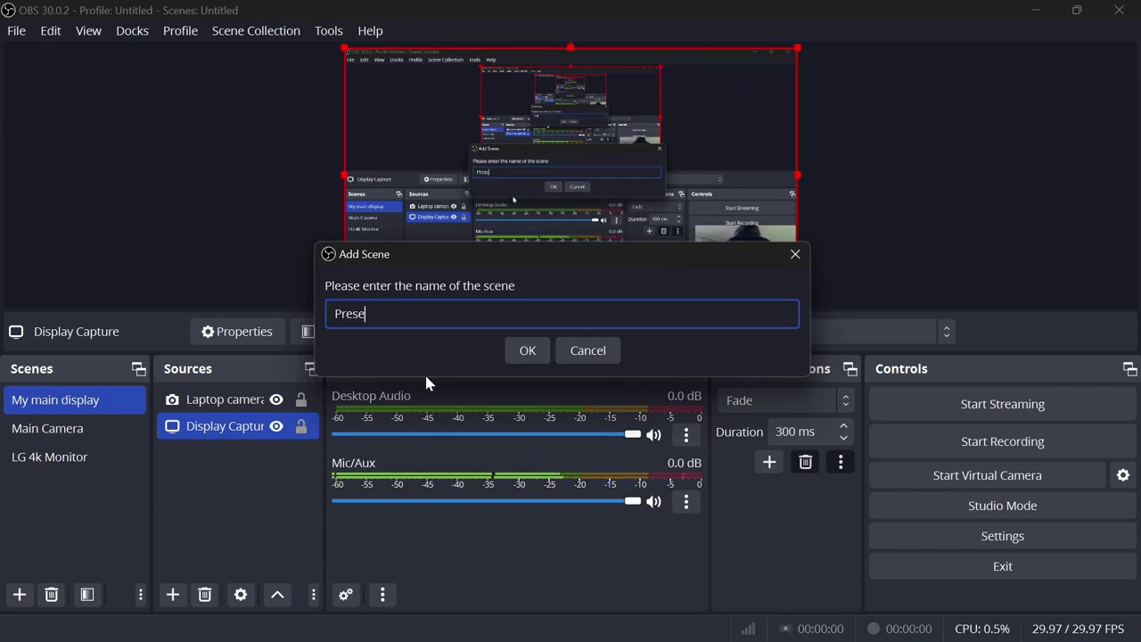
type("ntation")
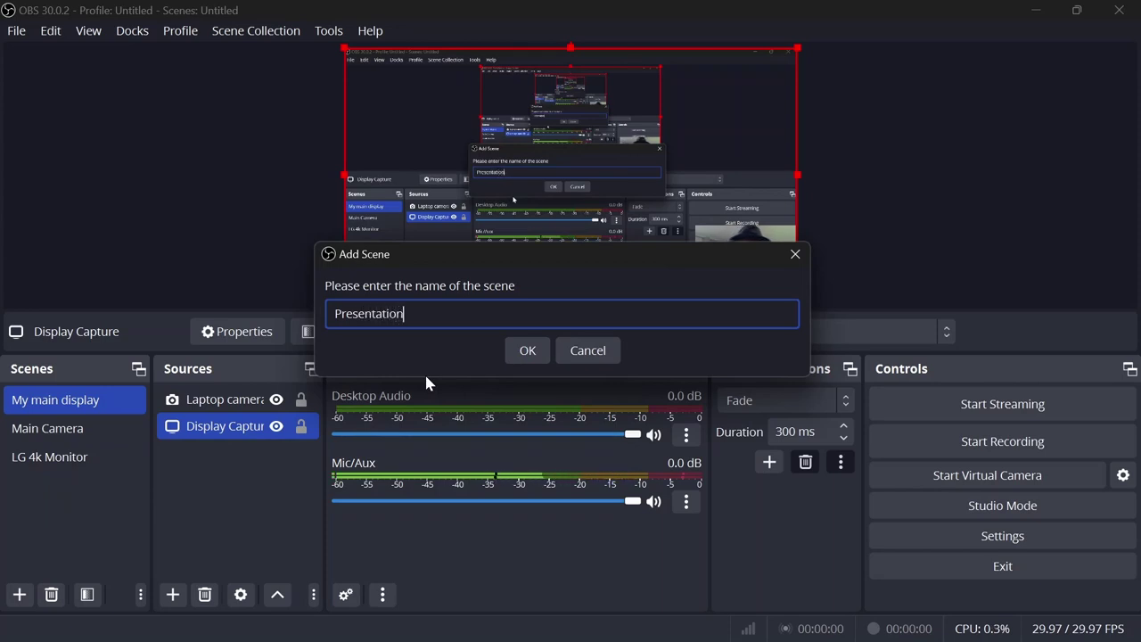
key("Return")
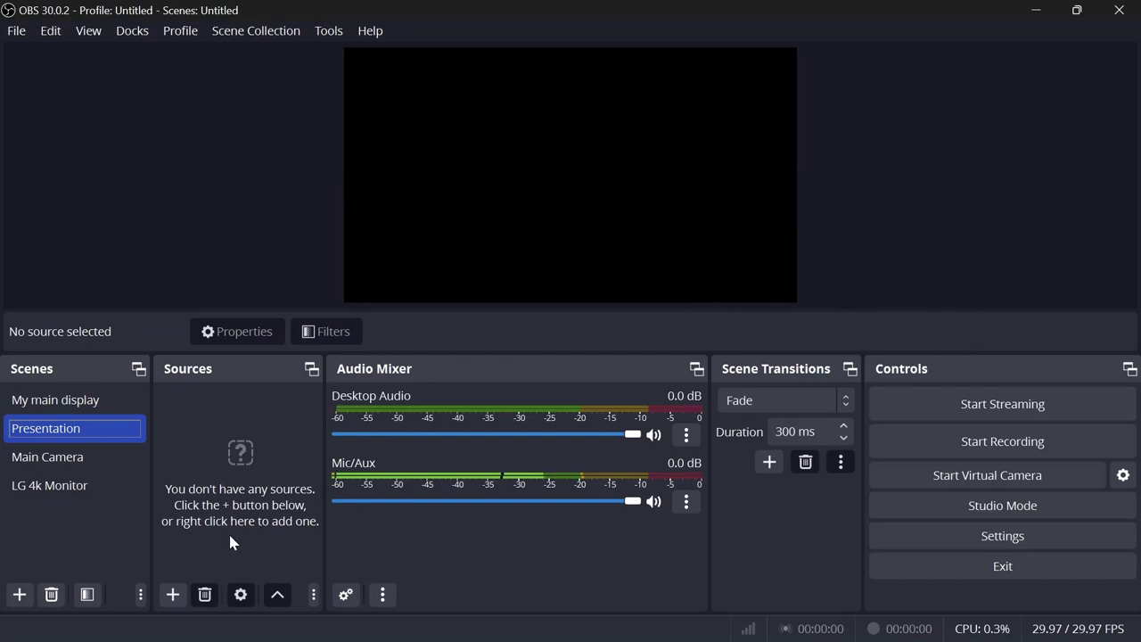
Add a Window Capture source to Presentation and bring Chrome to the front
left_click(172, 595)
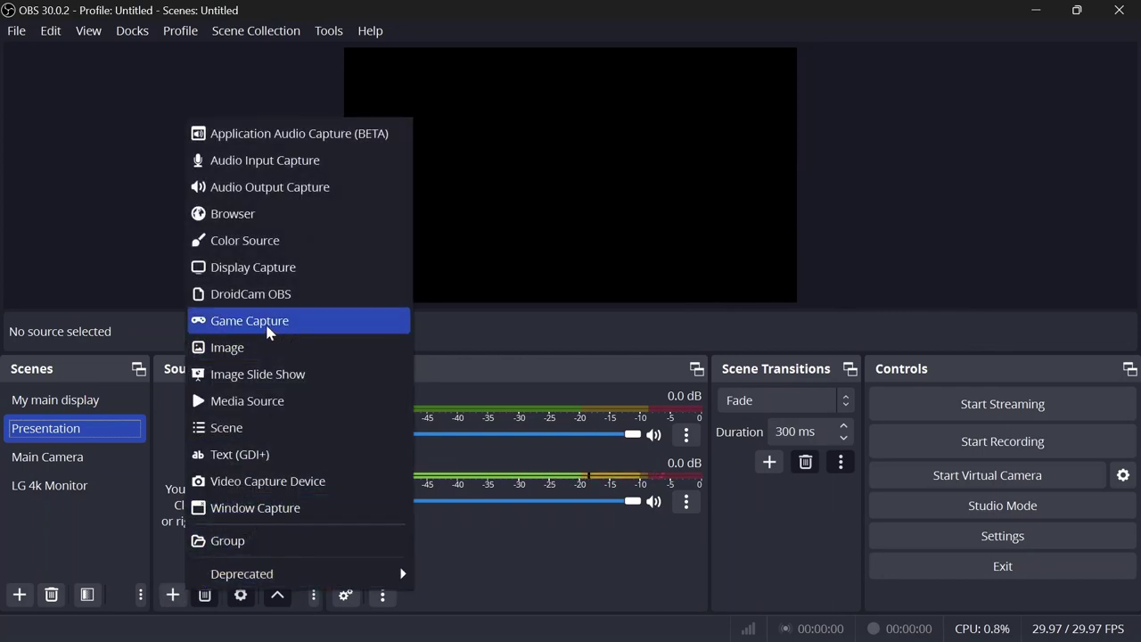
left_click(258, 508)
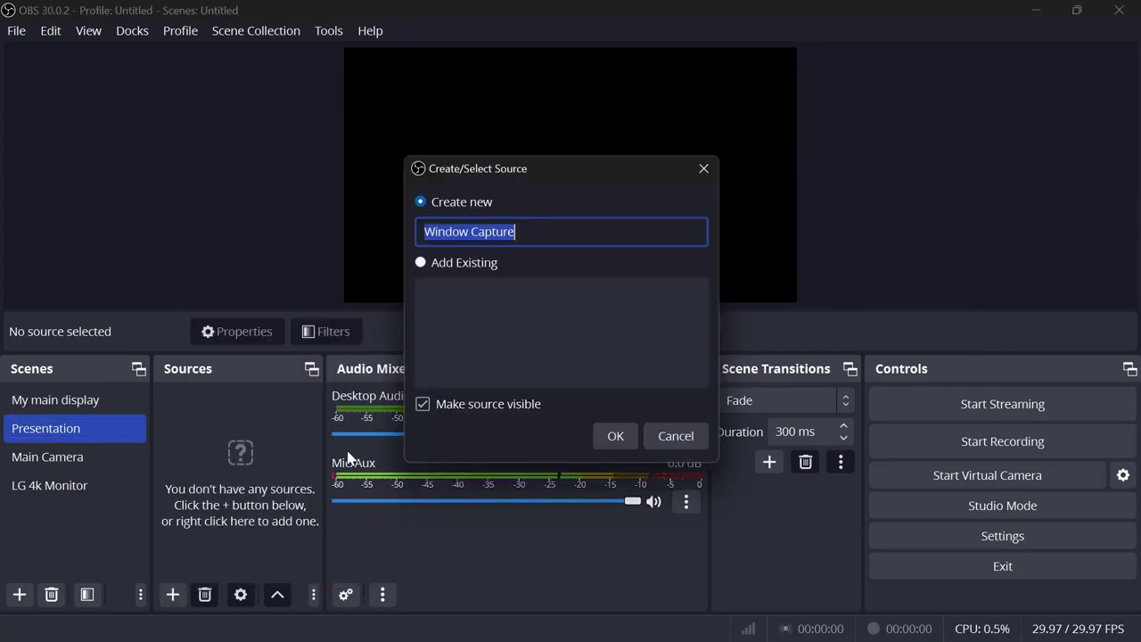
left_click(616, 436)
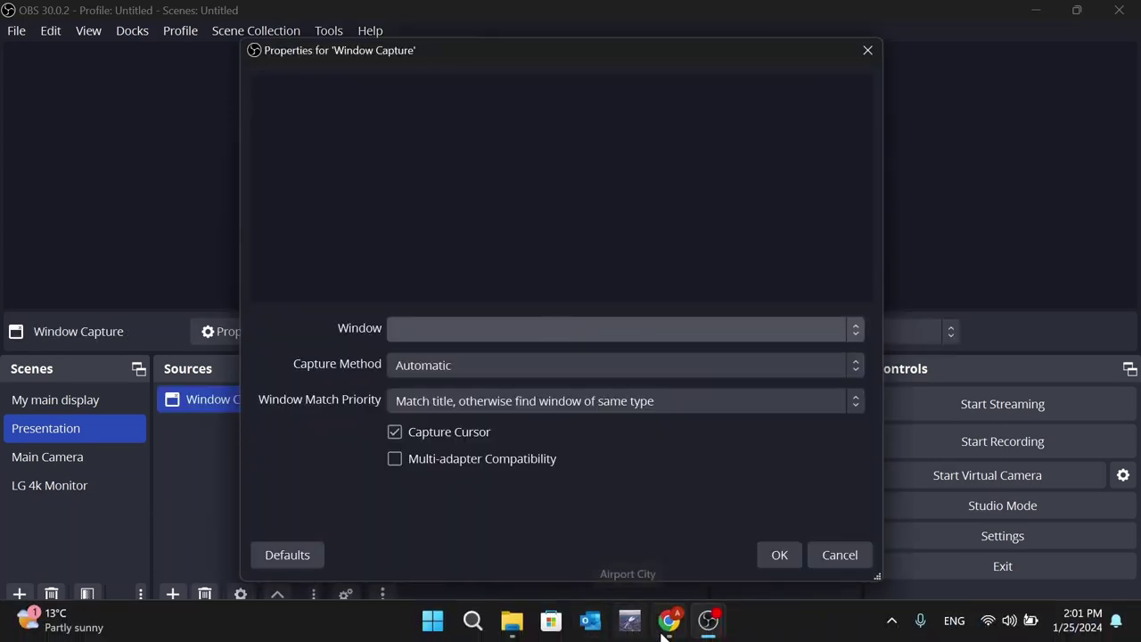
left_click(669, 620)
Re-maximize the Chrome window showing obsproject.com and return to OBS Studio
left_click_drag(513, 25, 487, 4)
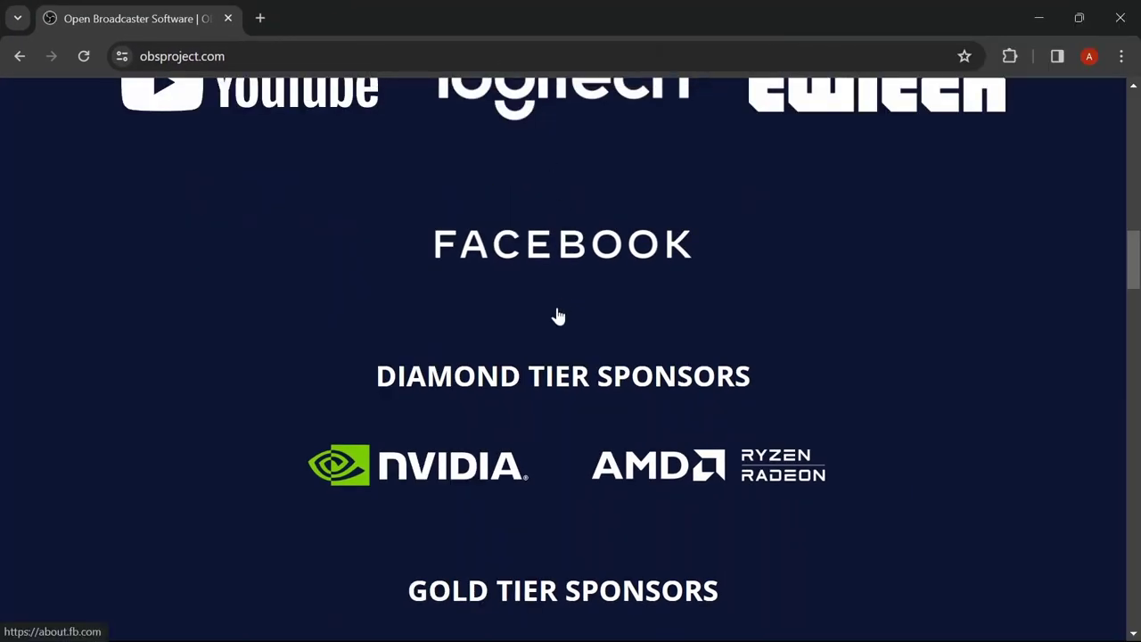
scroll(560, 308, "up", 15)
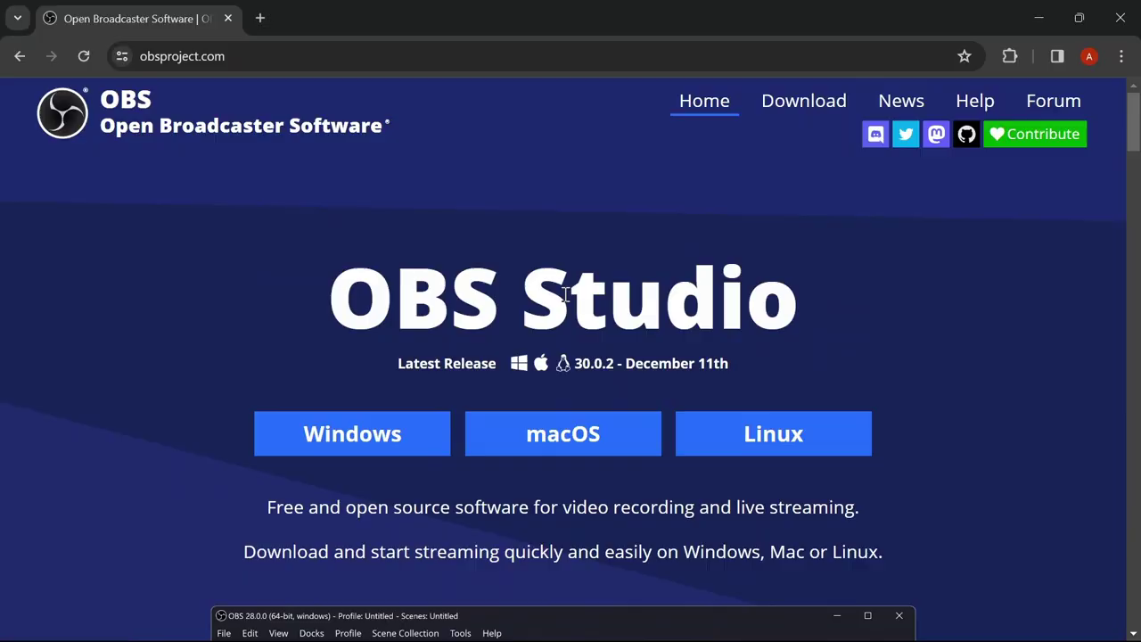
key("alt+Tab")
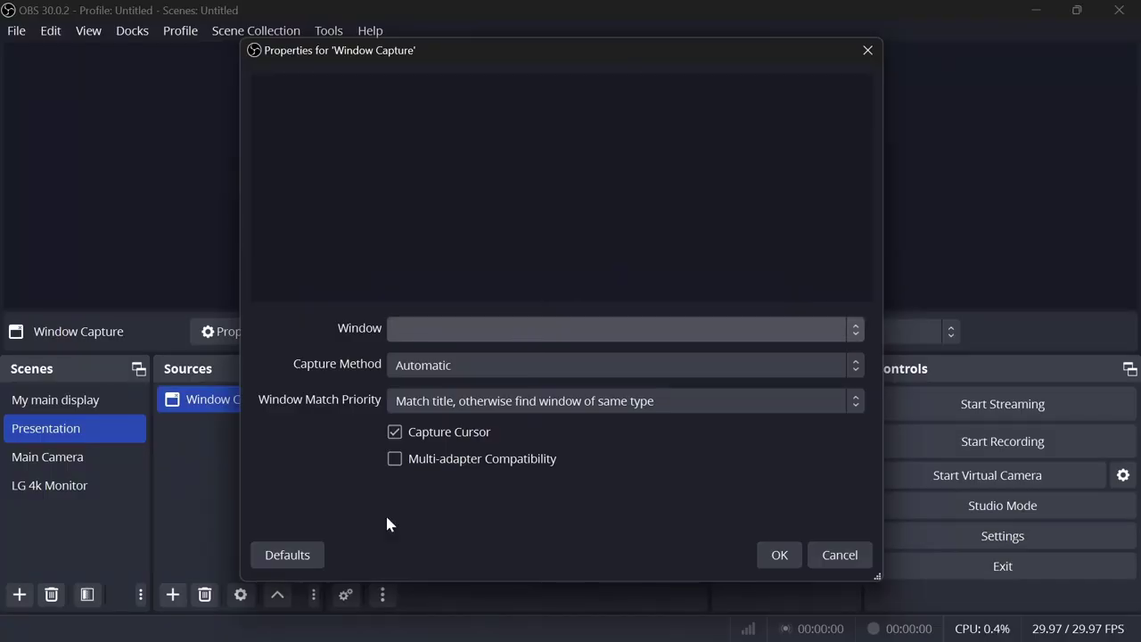
Reset the Window Capture properties to defaults so it captures Chrome, then recheck Presentation
left_click(280, 553)
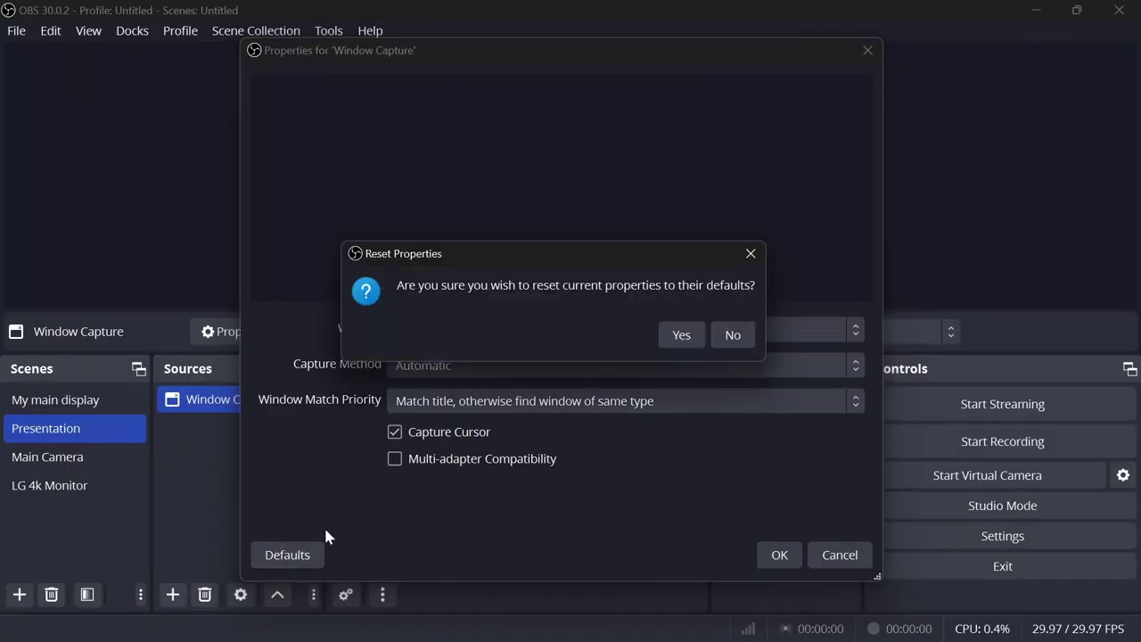
left_click(696, 337)
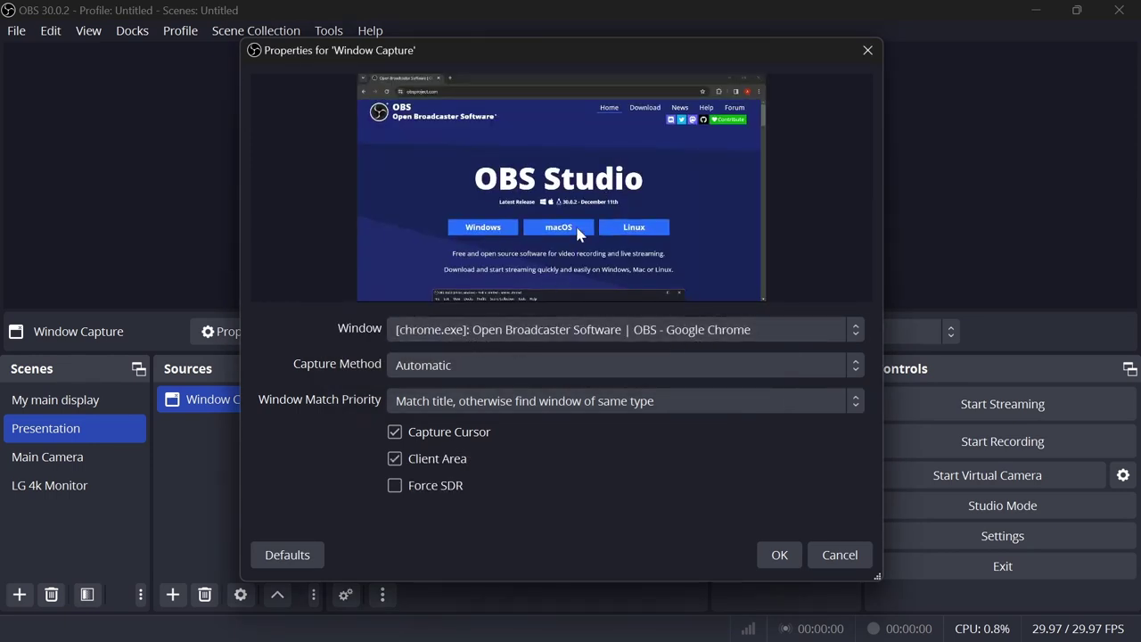
left_click(778, 553)
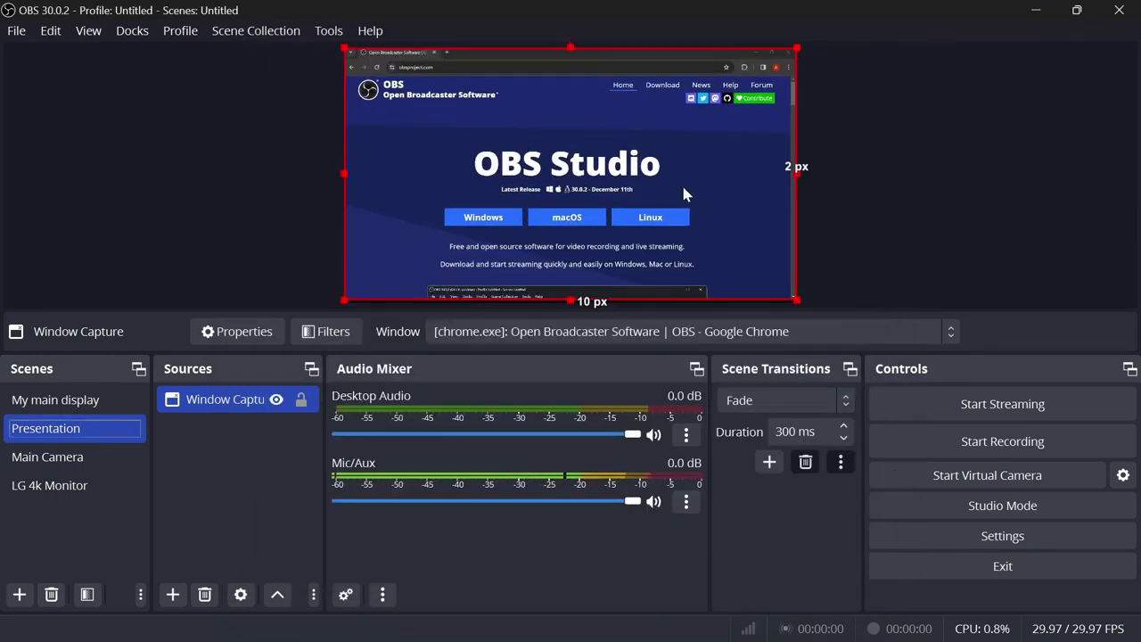
left_click(267, 152)
left_click(235, 403)
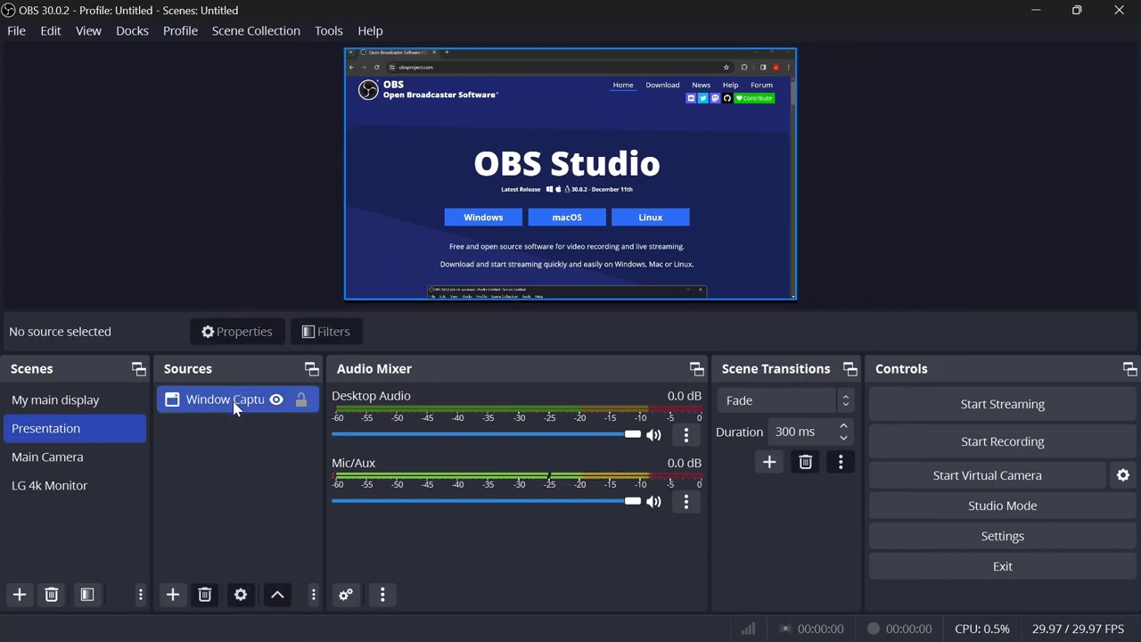
left_click(52, 456)
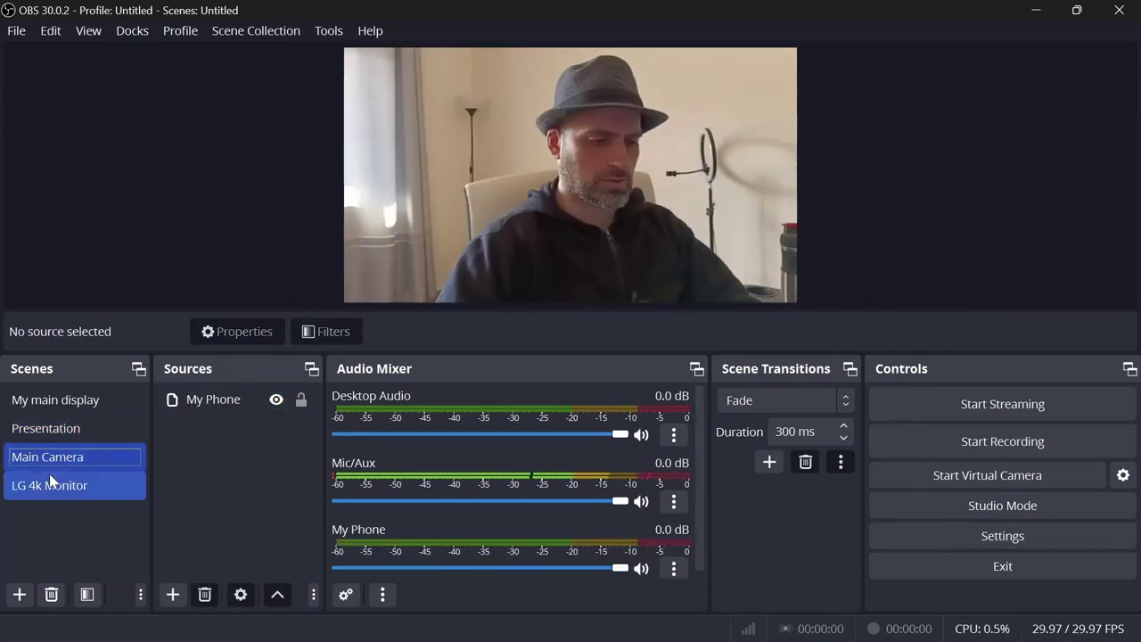
left_click(68, 433)
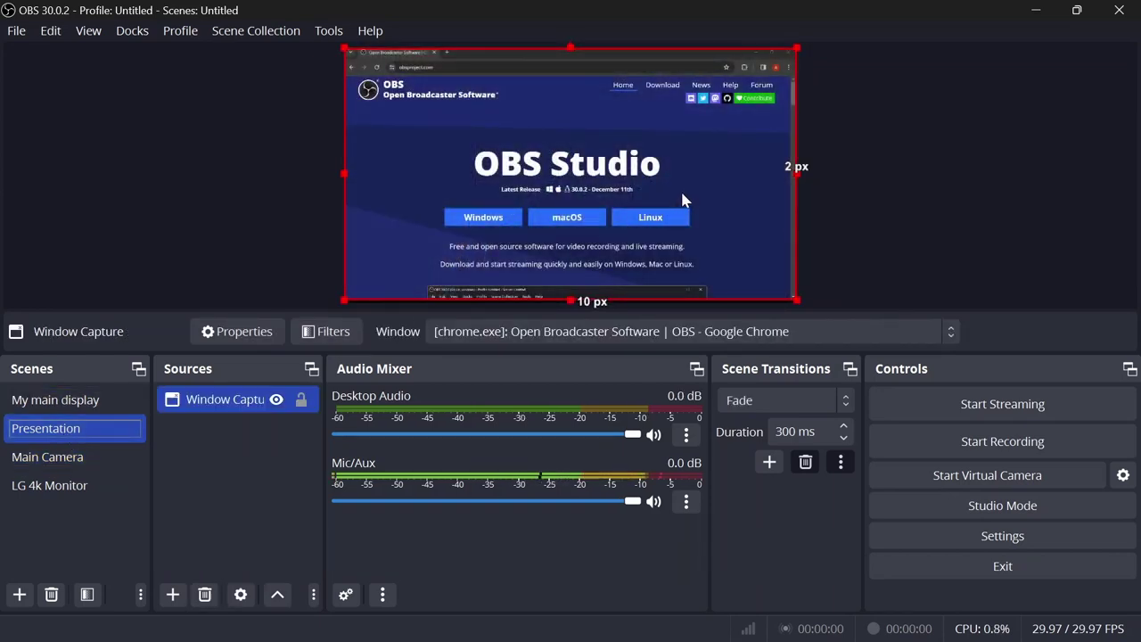
Add an Image source using the galaxy-s24-ultra-654fa9b8227bd.webp phone photo
left_click(230, 482)
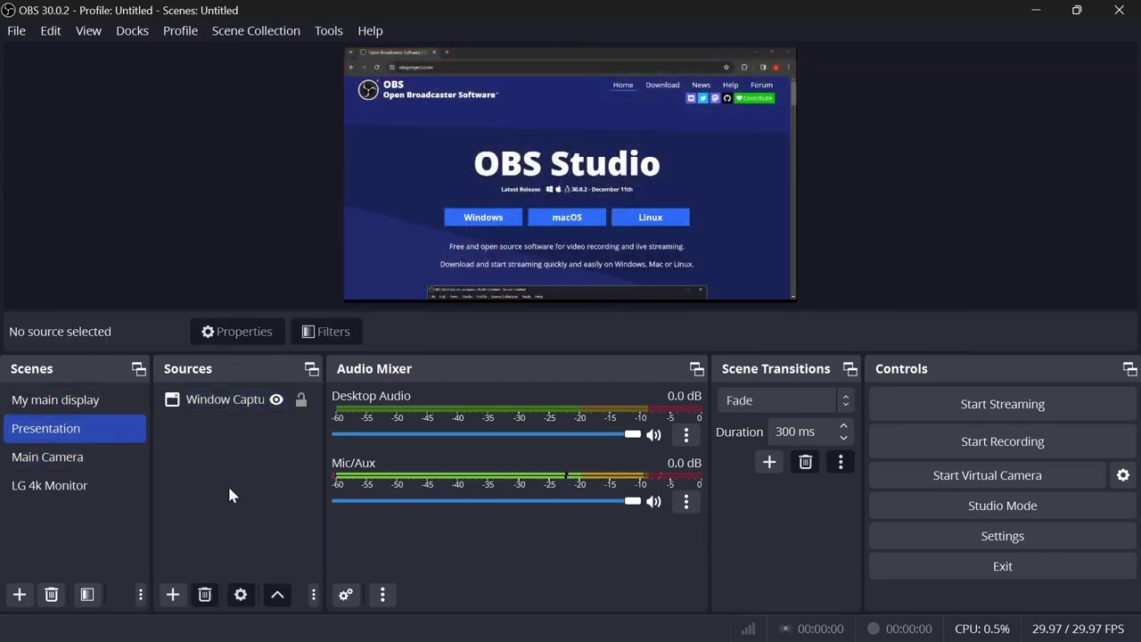
left_click(178, 595)
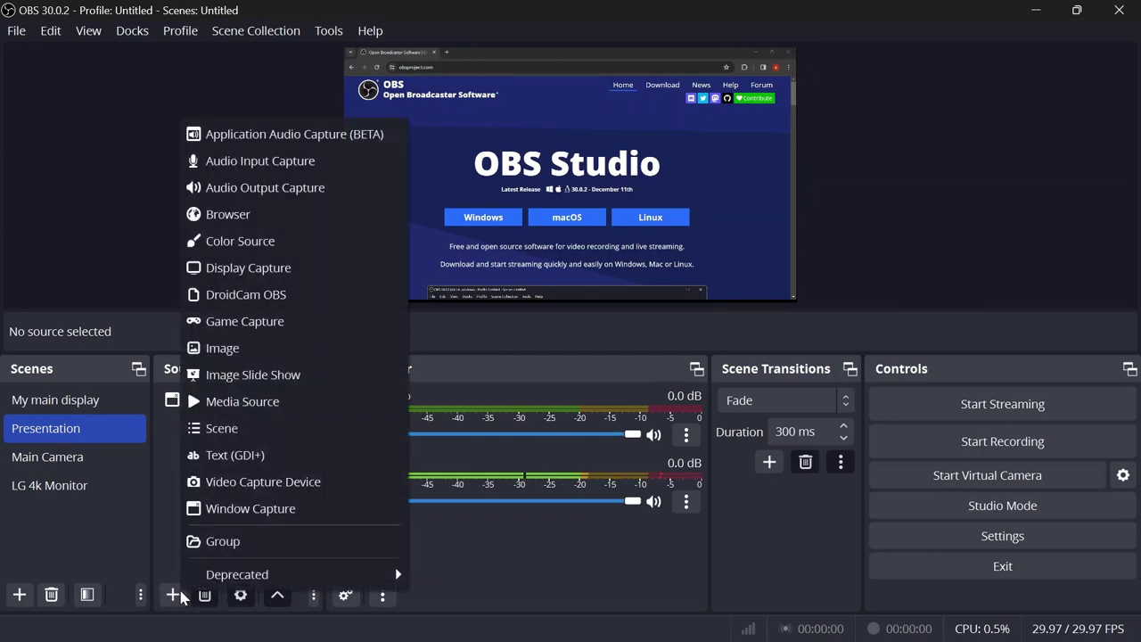
left_click(265, 348)
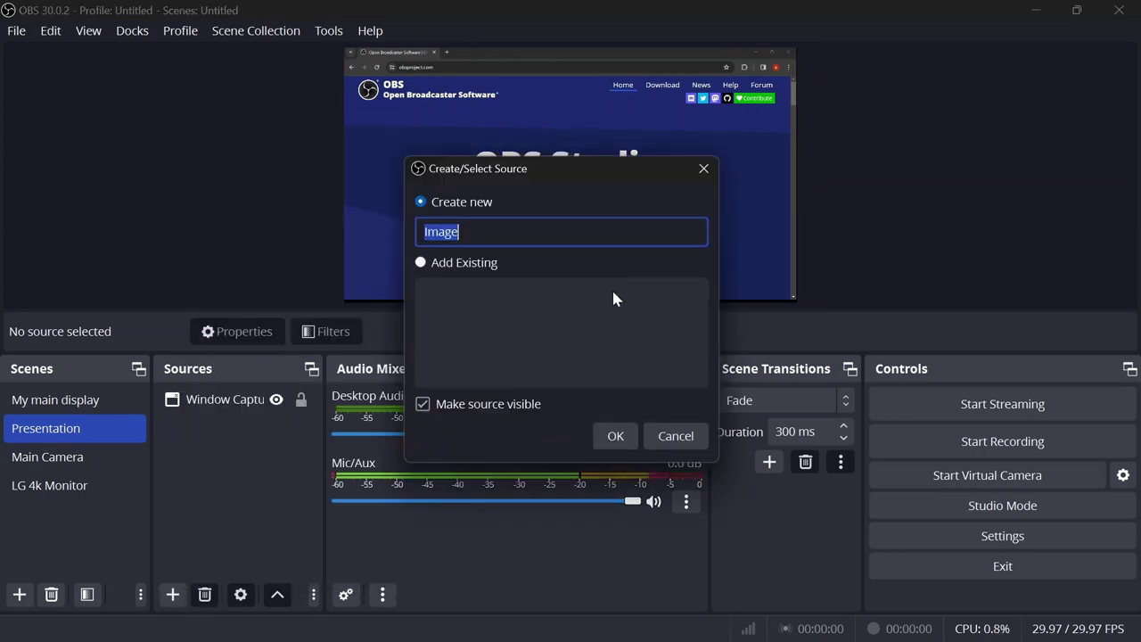
left_click(613, 434)
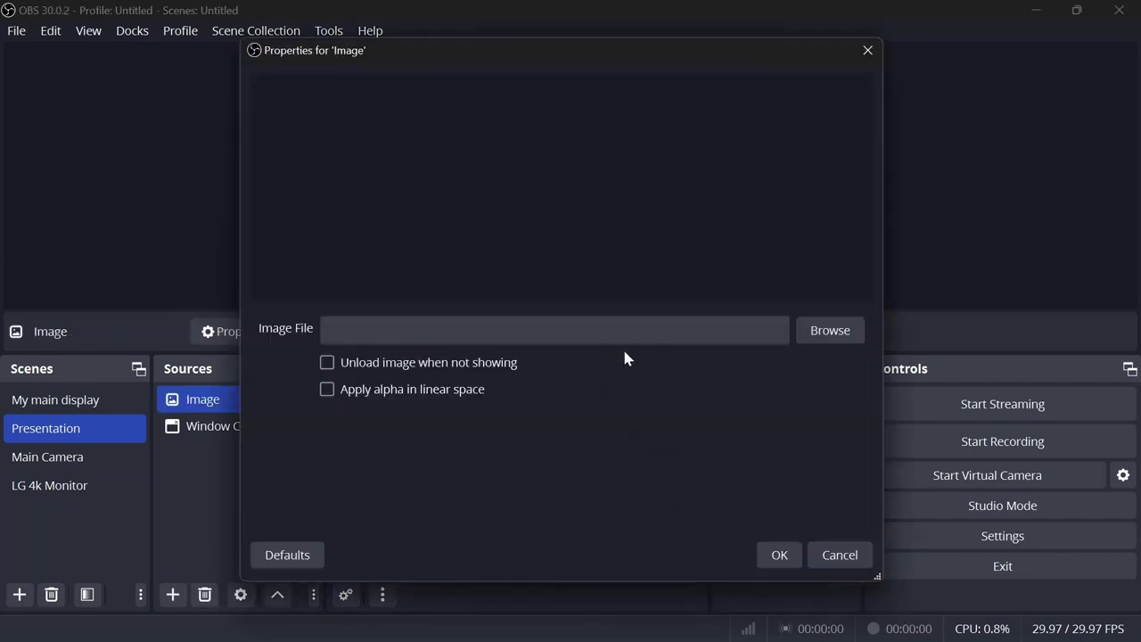
left_click(829, 331)
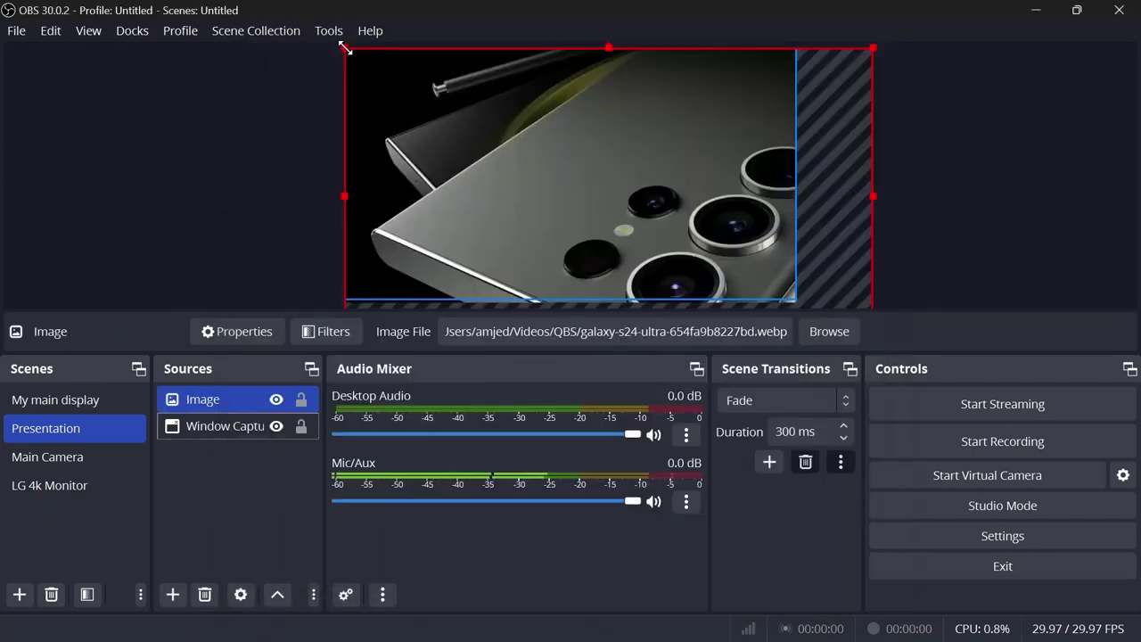
Resize the phone photo by its corner handles until it fills the whole canvas
left_click_drag(345, 40, 504, 140)
left_click_drag(588, 197, 466, 128)
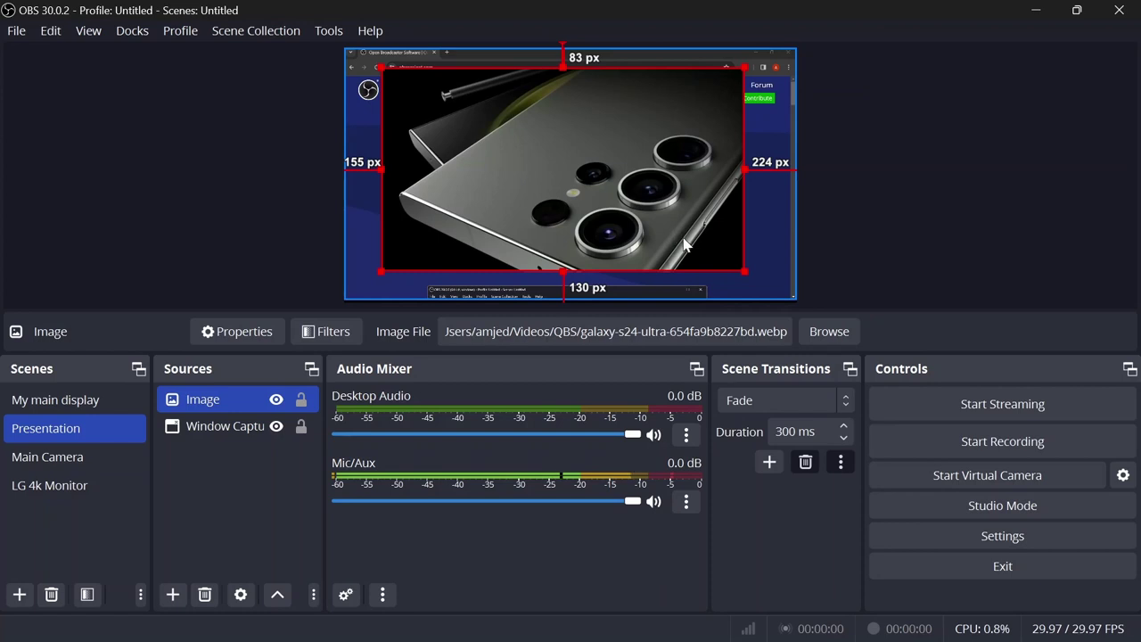
left_click_drag(745, 270, 801, 291)
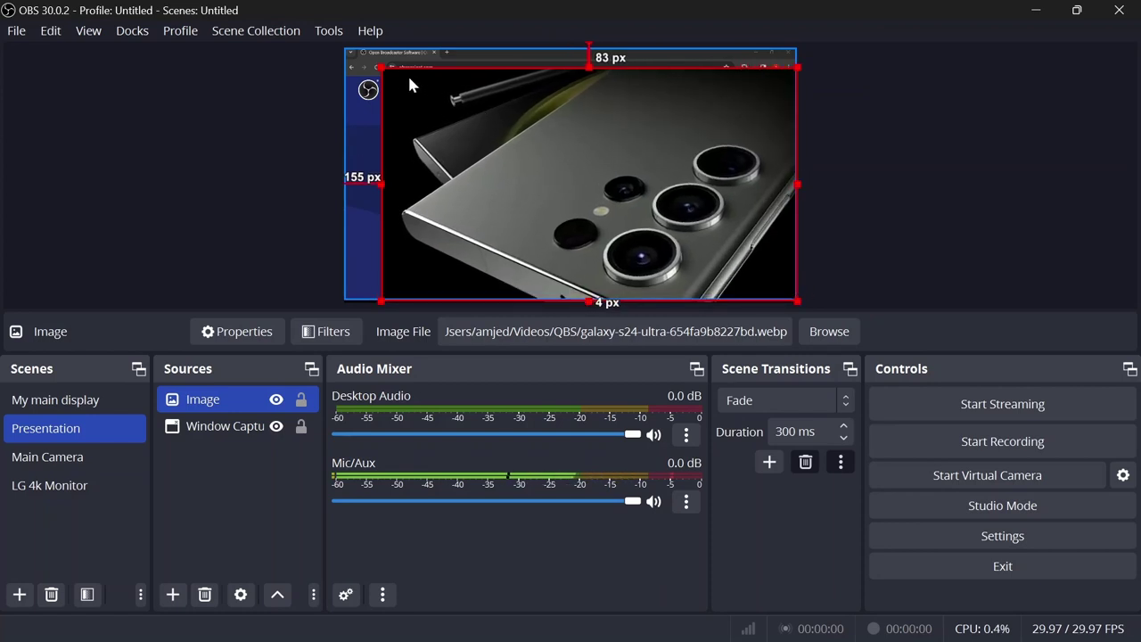
left_click_drag(384, 68, 357, 49)
left_click(201, 108)
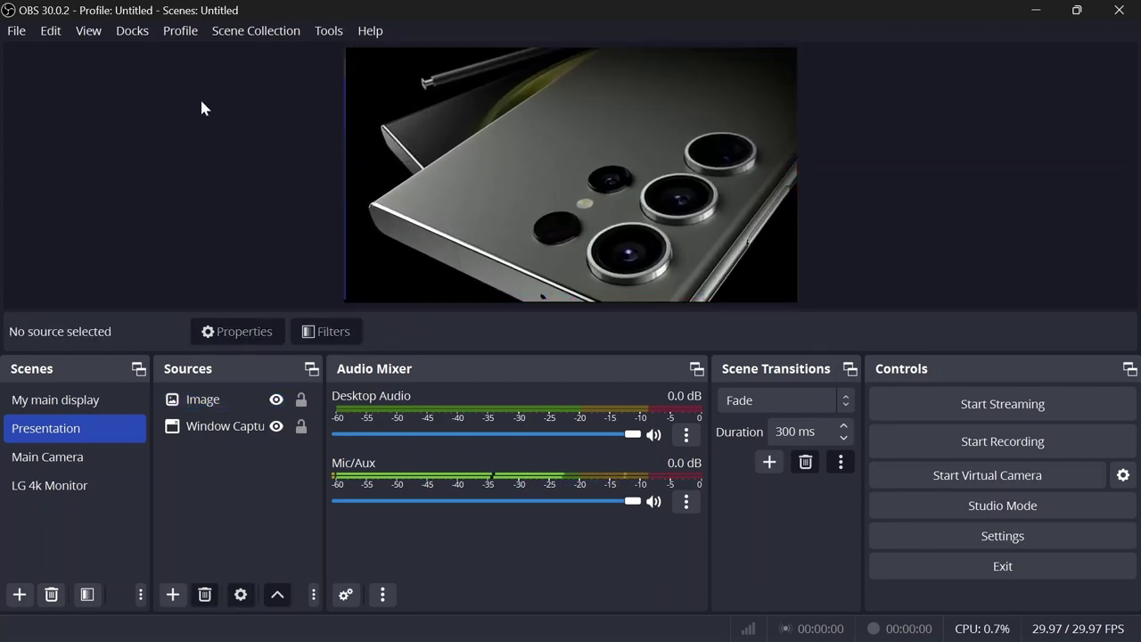
Add Image 2 with the PC Manager thumbnail and enlarge it to fill the canvas
left_click(172, 594)
left_click(283, 348)
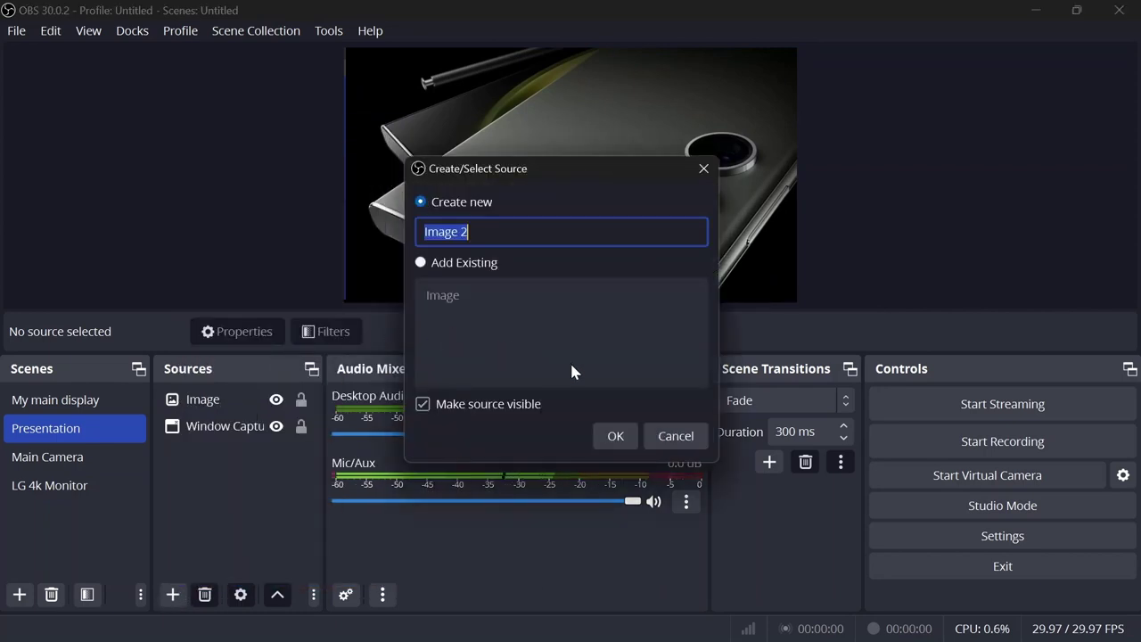
left_click(616, 435)
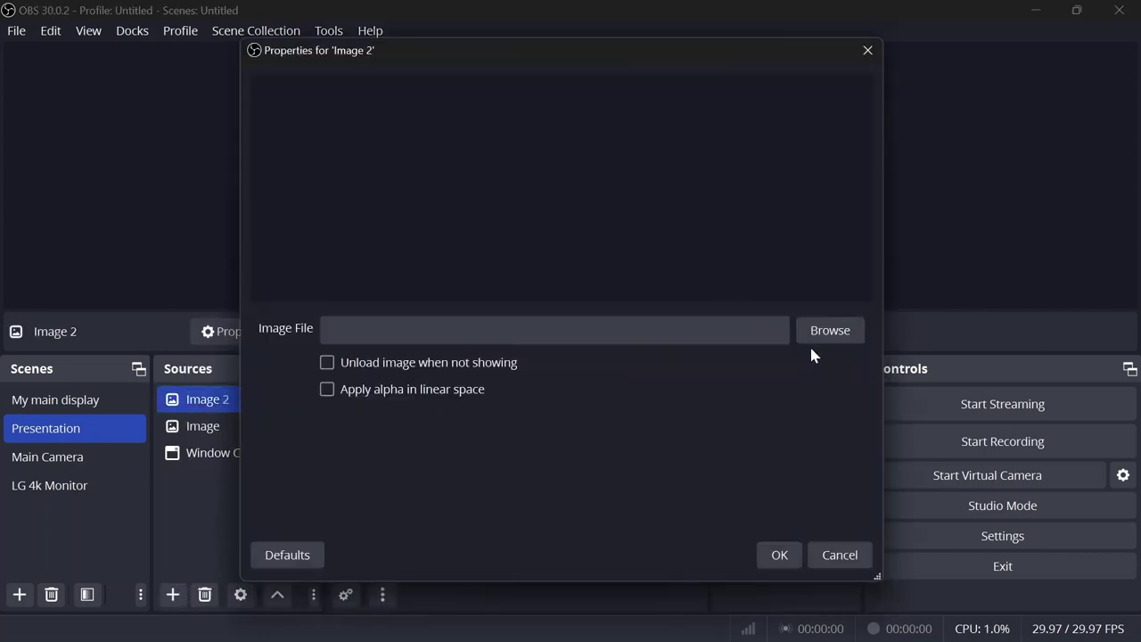
left_click(813, 337)
double_click(714, 236)
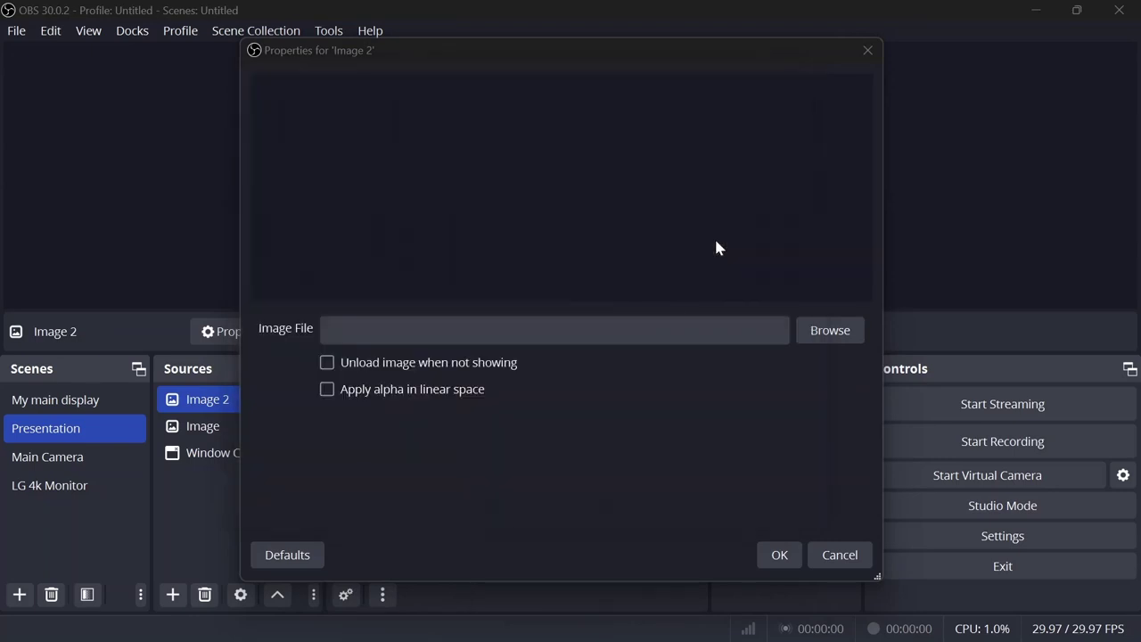
left_click(777, 555)
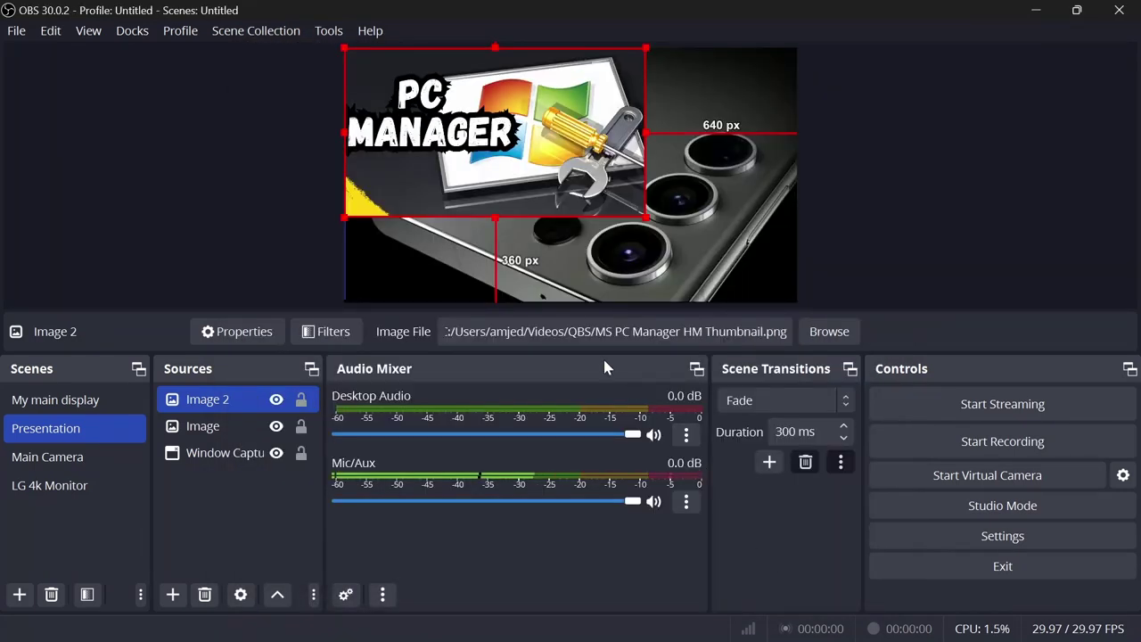
left_click_drag(642, 214, 796, 301)
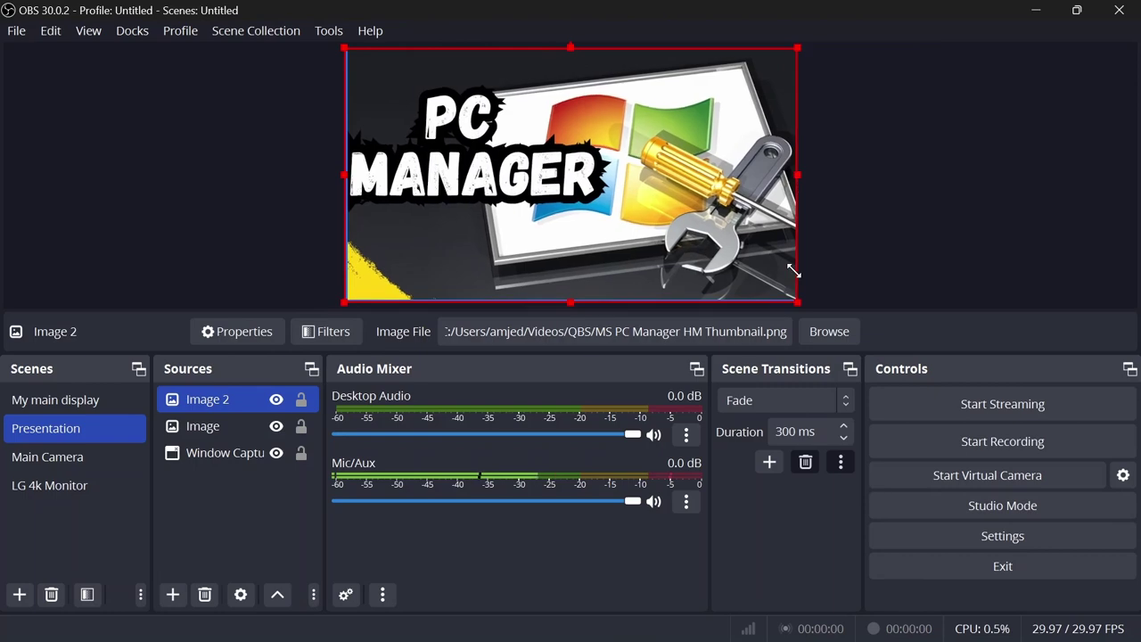
left_click(956, 257)
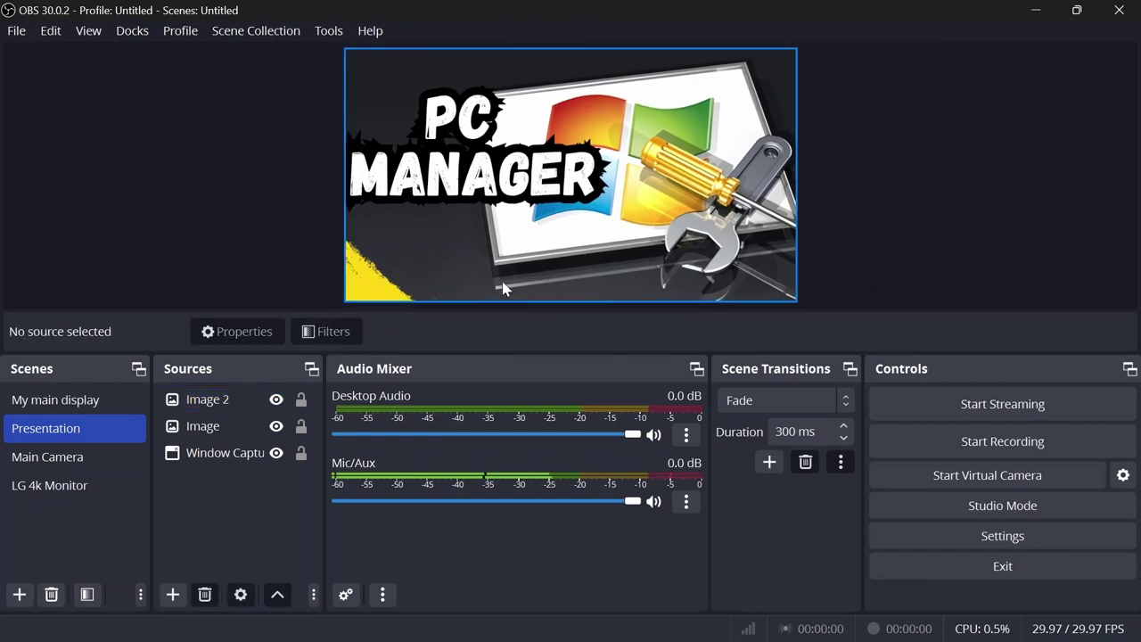
Add Image 3 with the Pika Thumbnail.png picture and enlarge it to fill the canvas
left_click(172, 594)
left_click(270, 350)
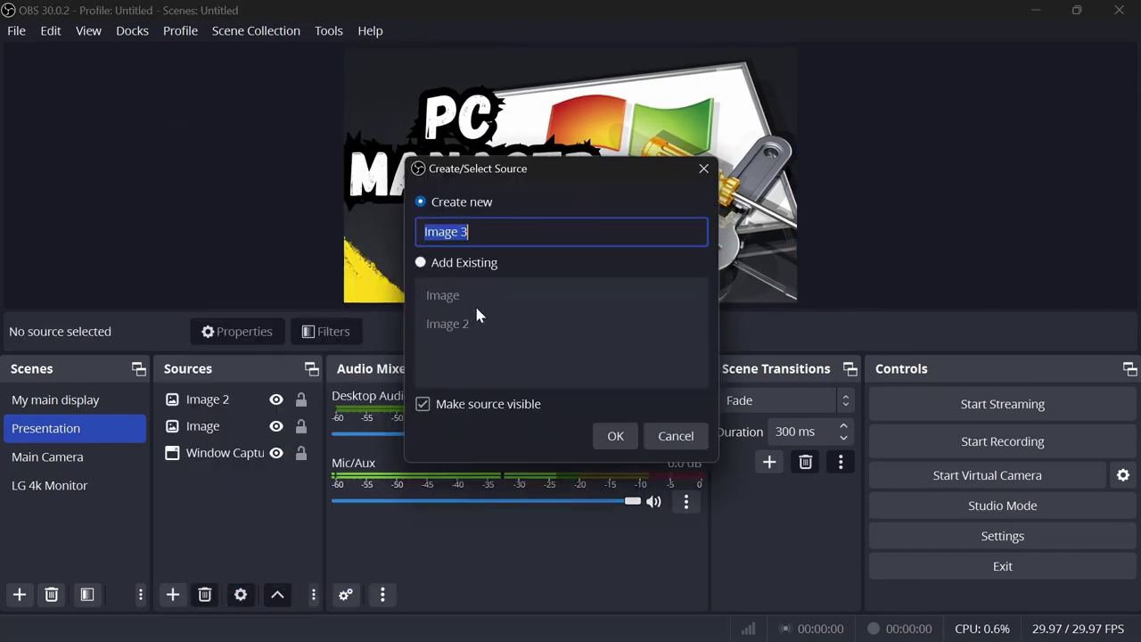
left_click(615, 436)
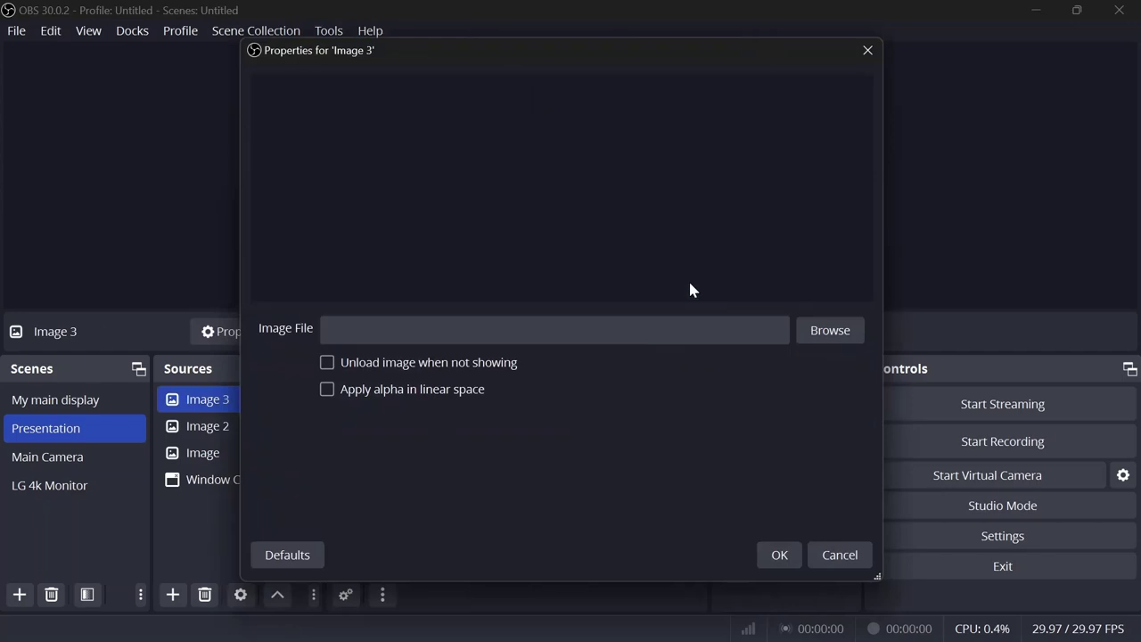
left_click(830, 330)
double_click(415, 388)
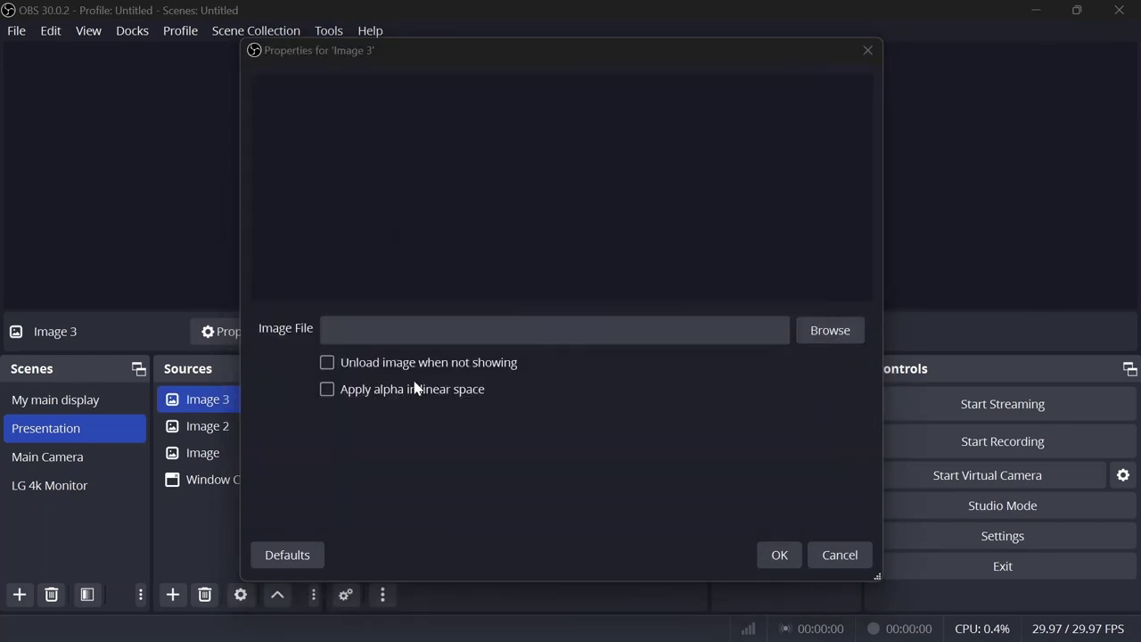
left_click(777, 555)
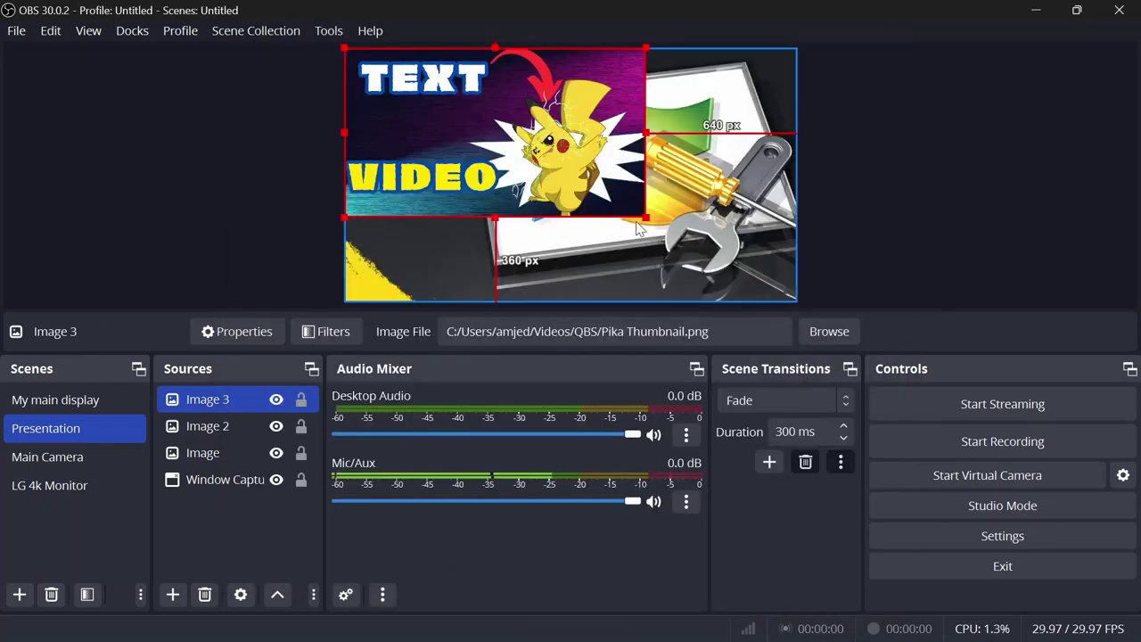
left_click_drag(648, 220, 805, 305)
left_click(849, 252)
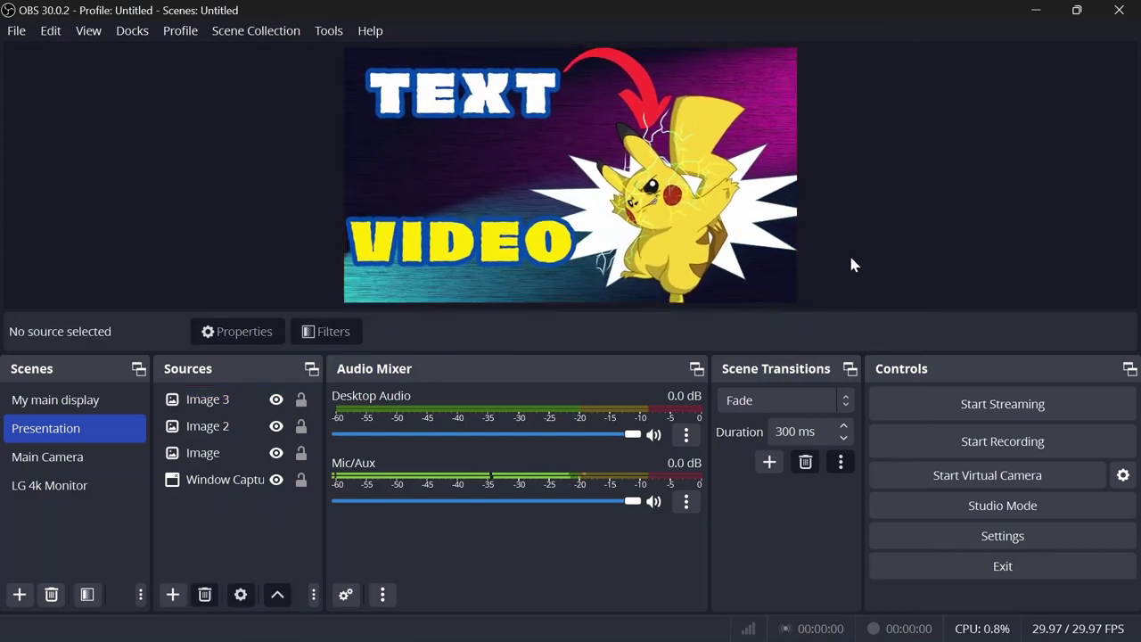
Hide Image 3 and then Image 2 using their eye icons in Sources
left_click(253, 433)
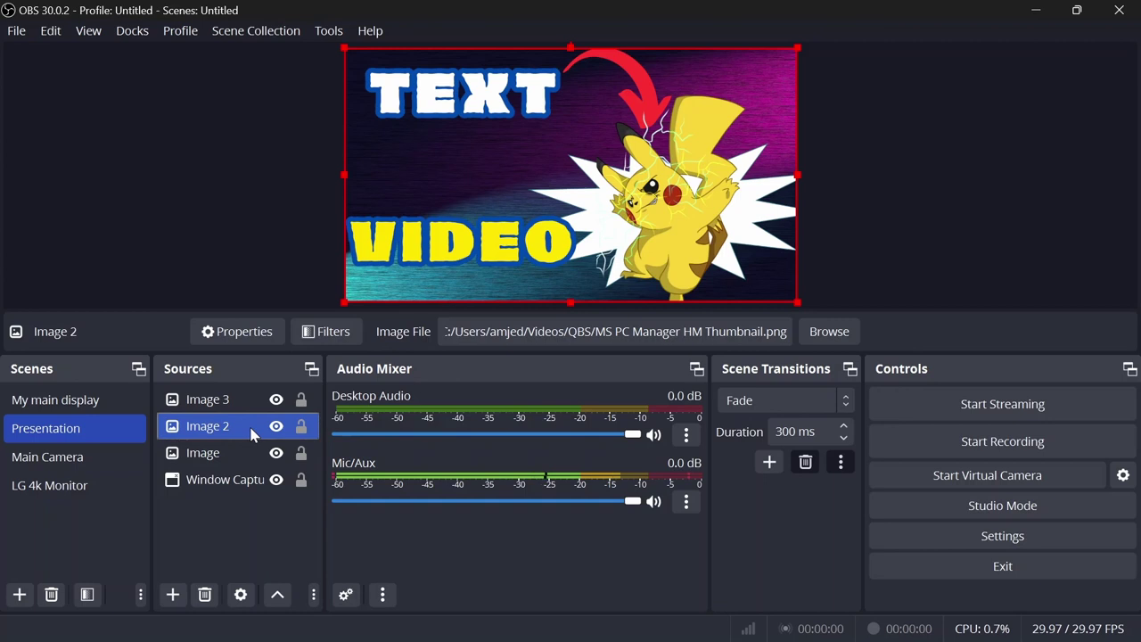
left_click(273, 398)
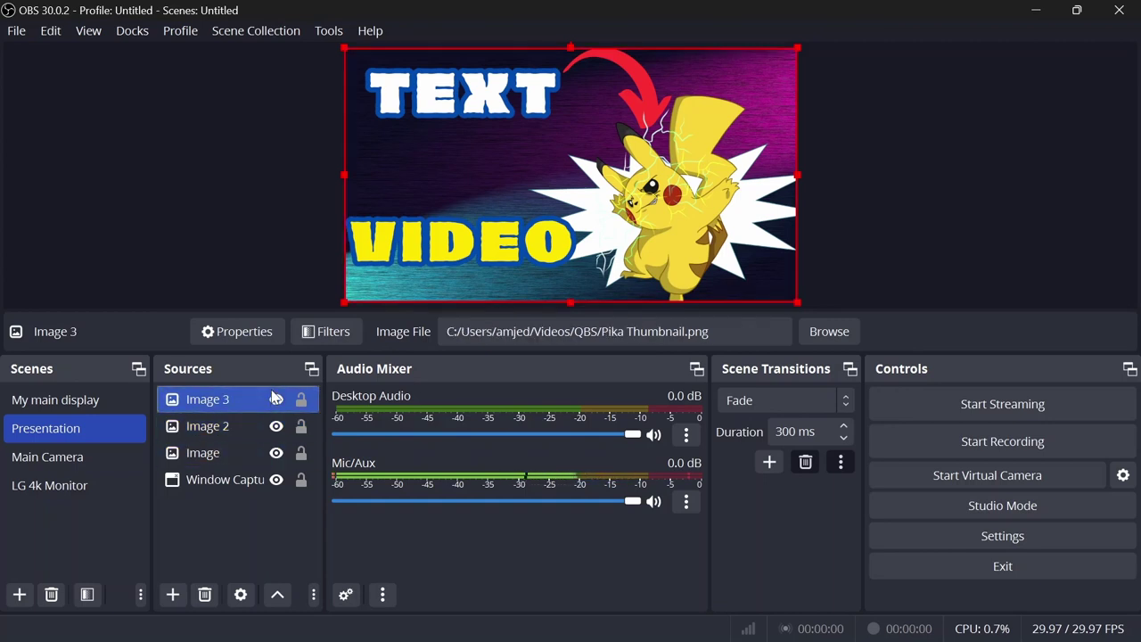
left_click(277, 401)
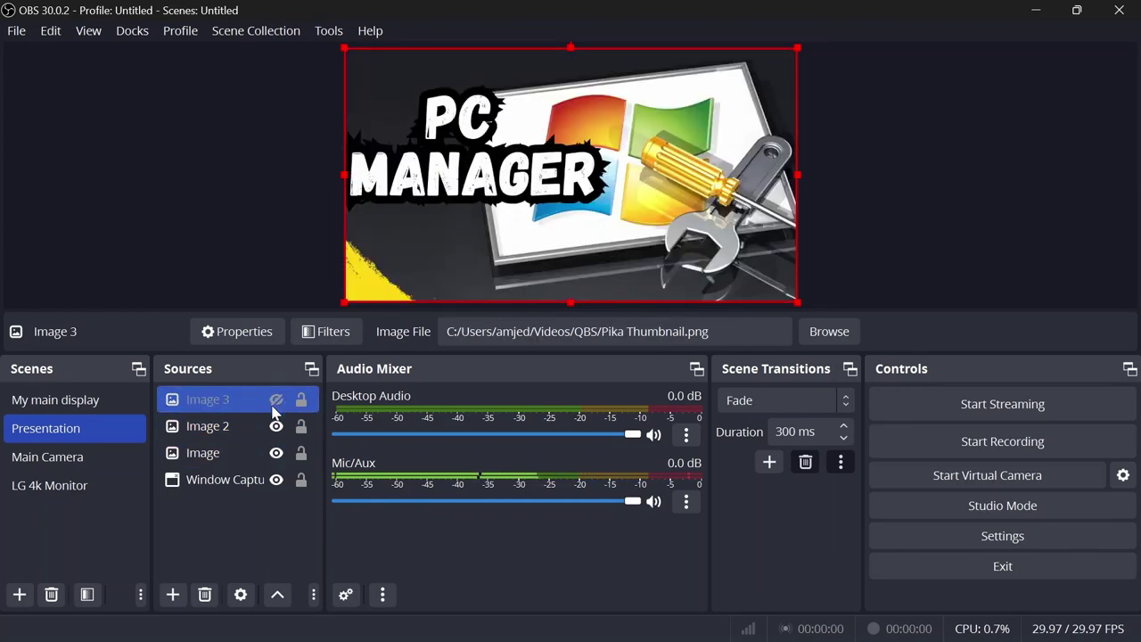
left_click_drag(214, 430, 216, 412)
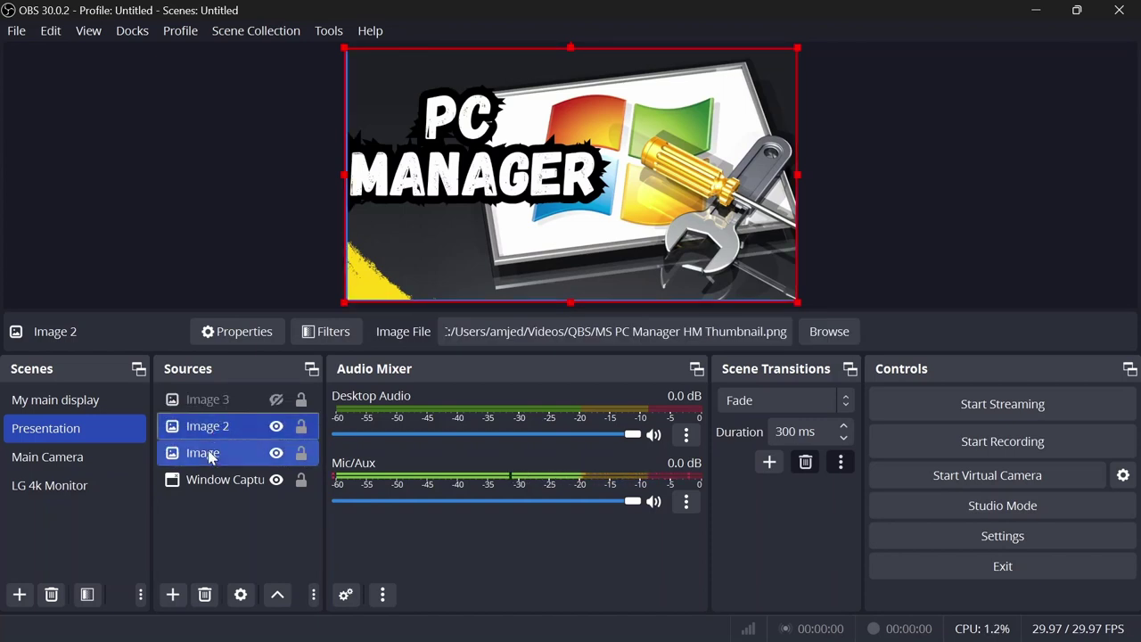
left_click(207, 481, "ctrl")
left_click(205, 484, "ctrl")
left_click(277, 427)
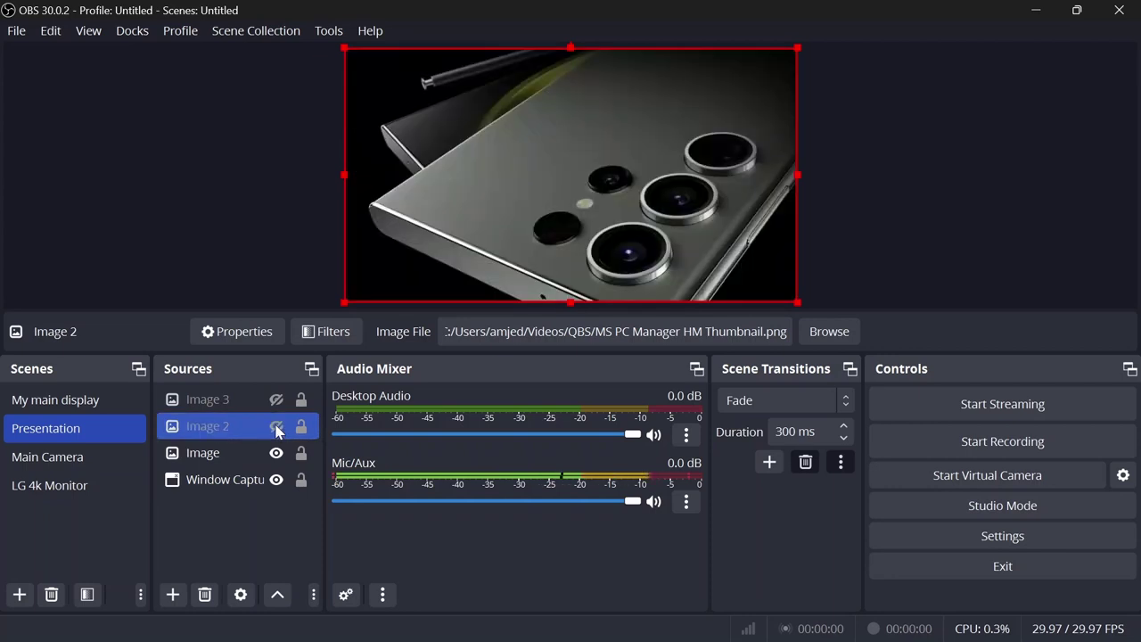
left_click(225, 285)
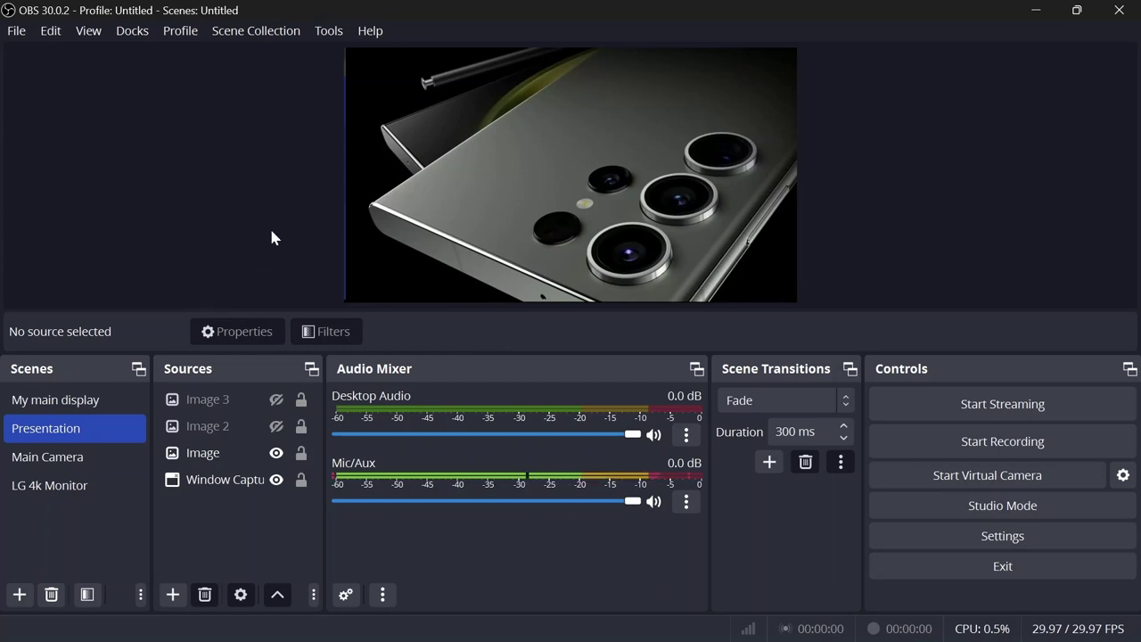
Select the My Phone source in the Main Camera scene and open its Filters window
left_click(56, 482)
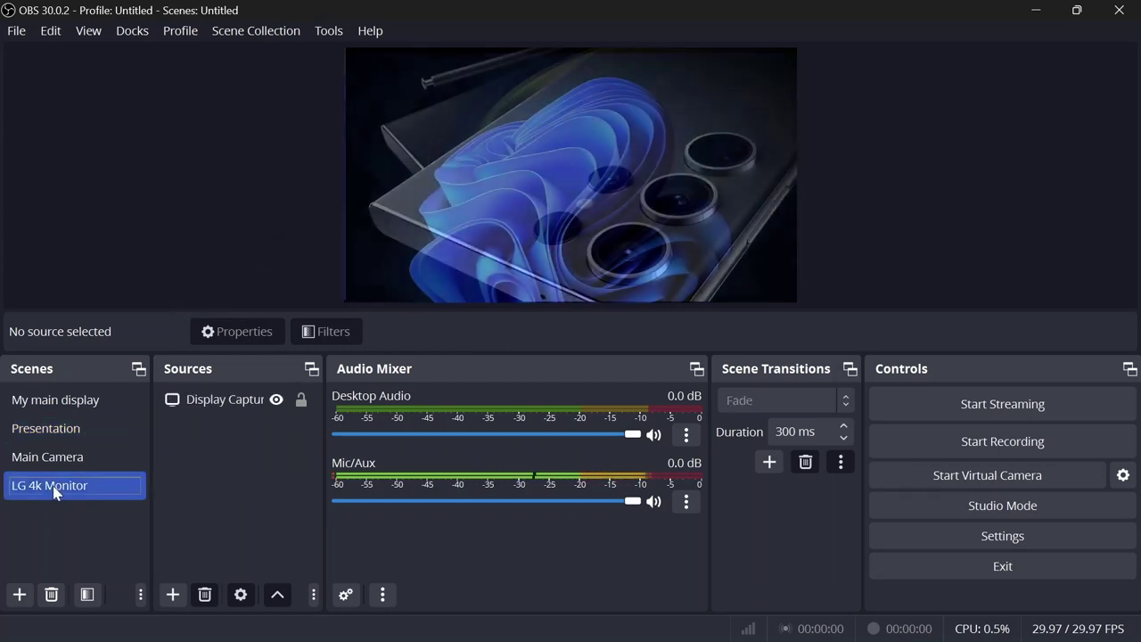
left_click(56, 482)
left_click(111, 464)
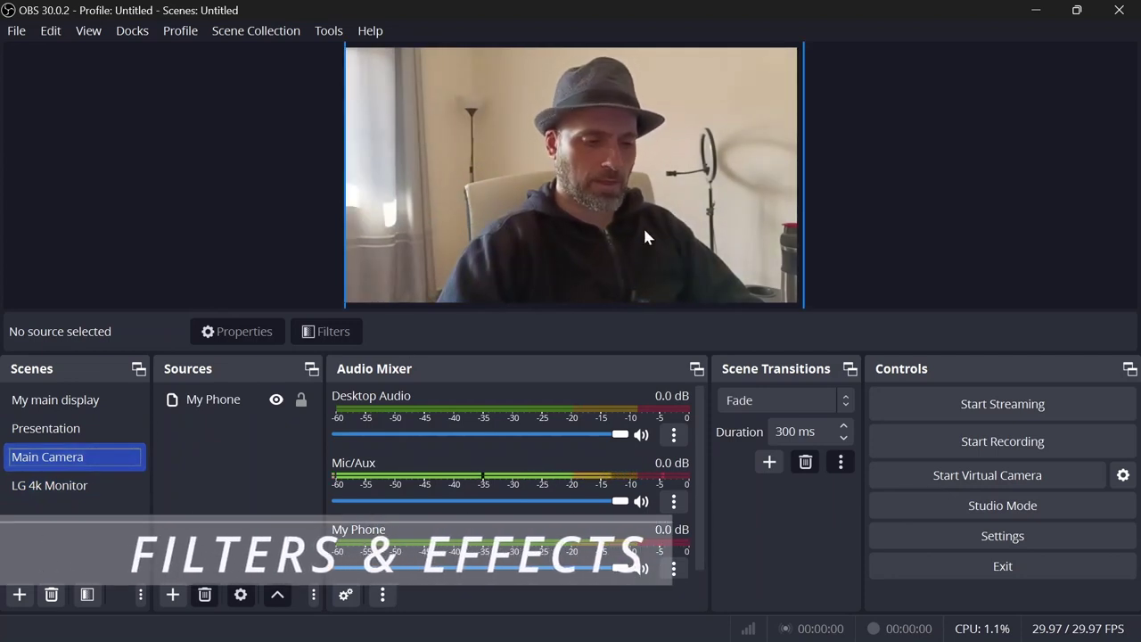
left_click(212, 398)
left_click(212, 400)
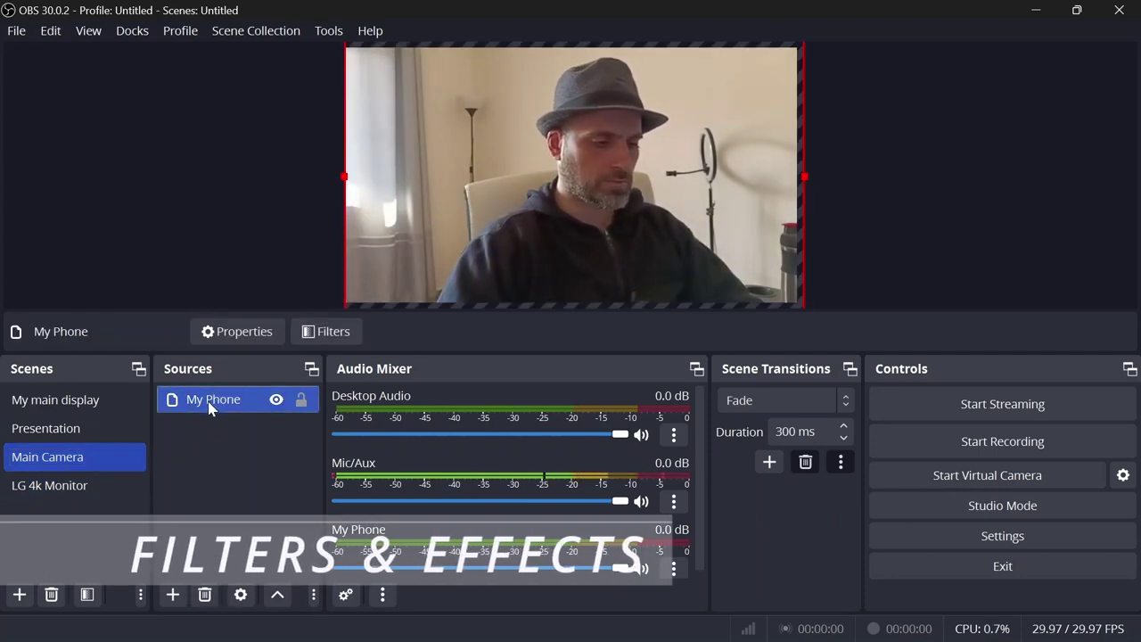
left_click(328, 331)
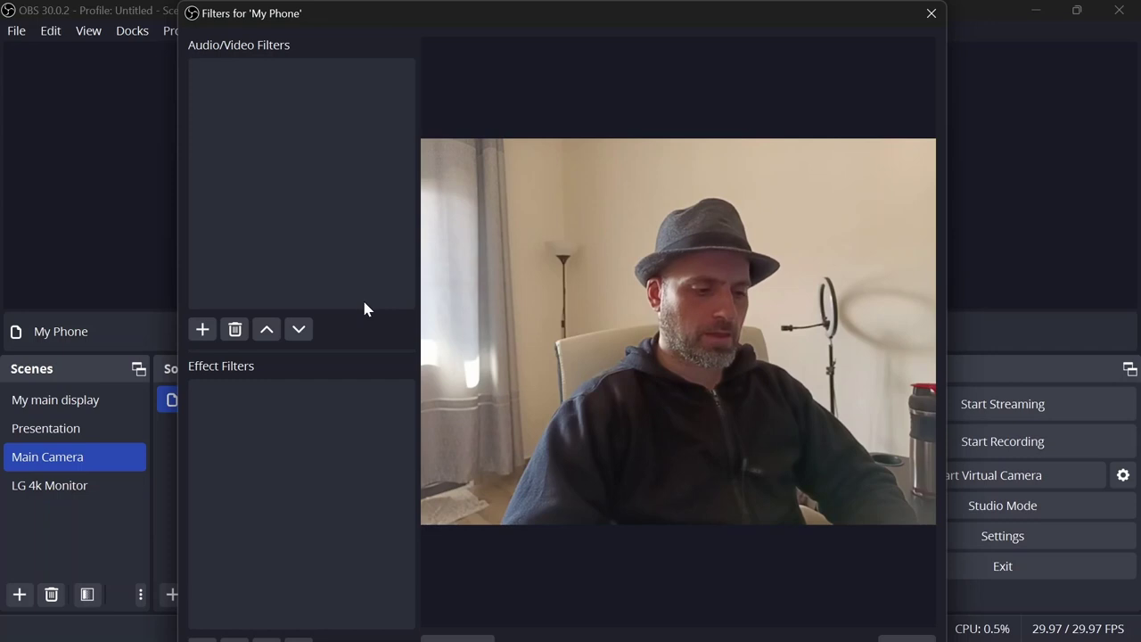
left_click(208, 329)
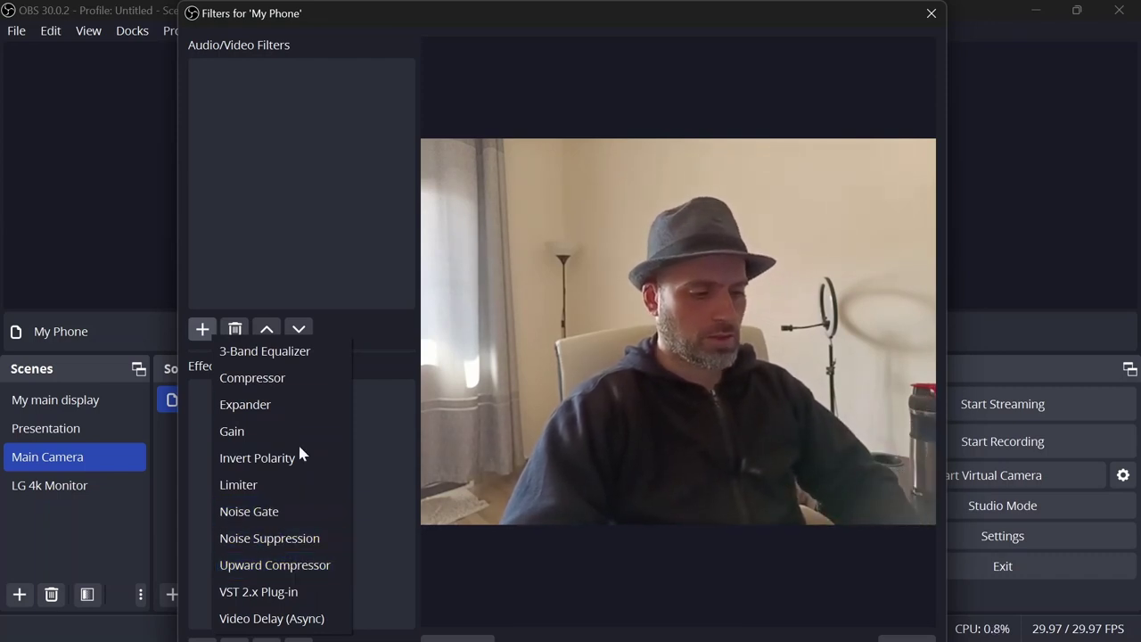
left_click(294, 237)
left_click_drag(470, 27, 487, 4)
key("Escape")
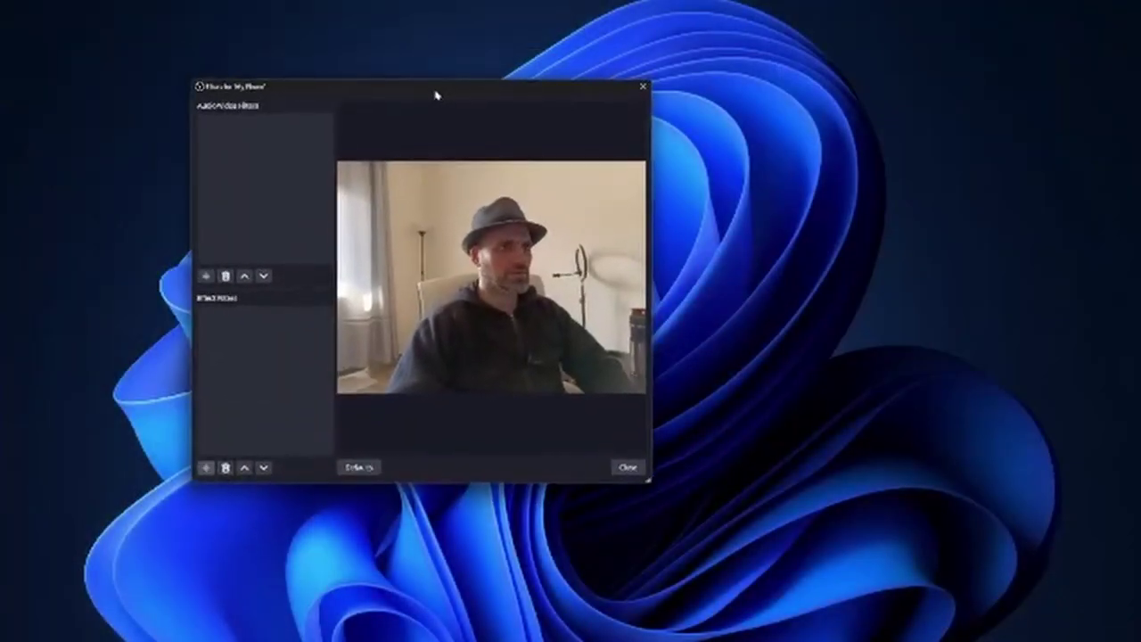
Add a Color Correction effect filter to My Phone
left_click_drag(436, 97, 450, 118)
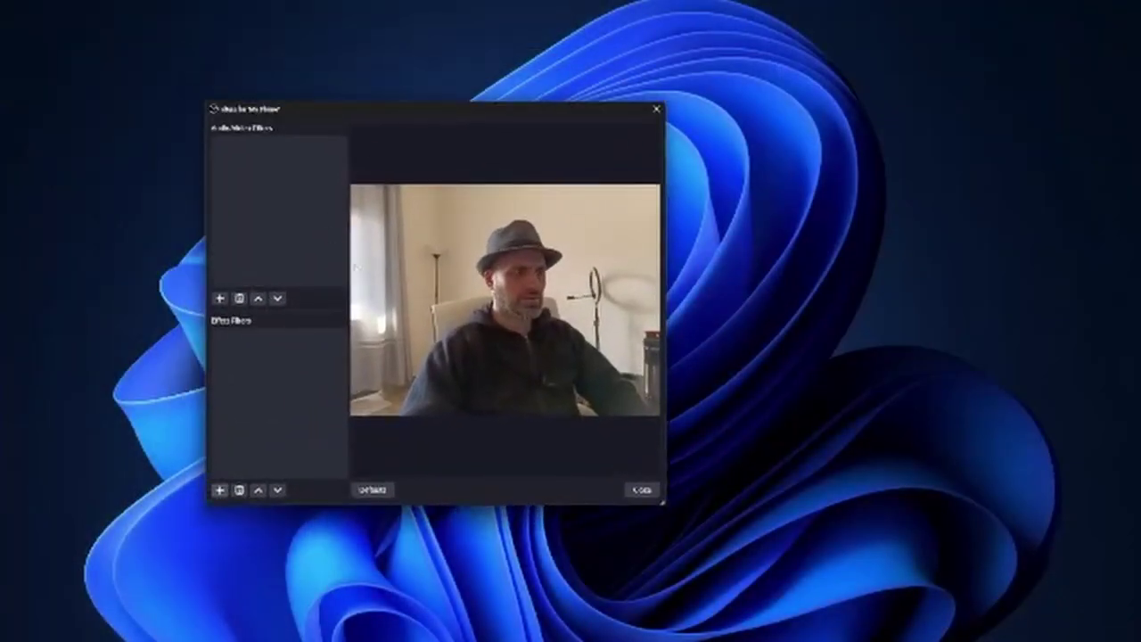
left_click(219, 490)
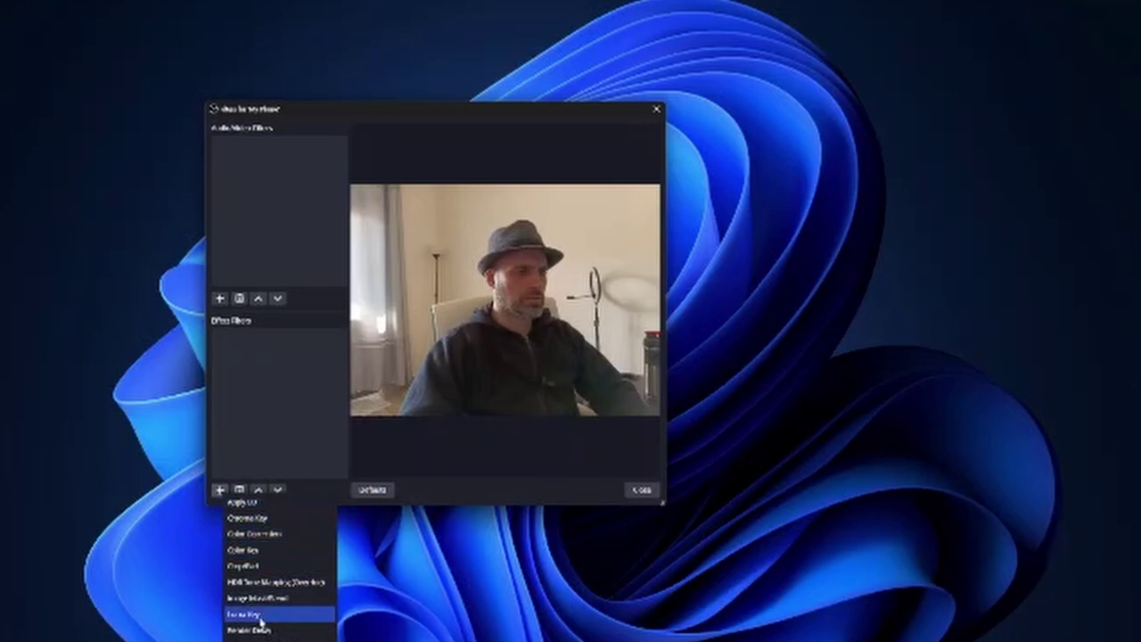
left_click(265, 534)
left_click(413, 325)
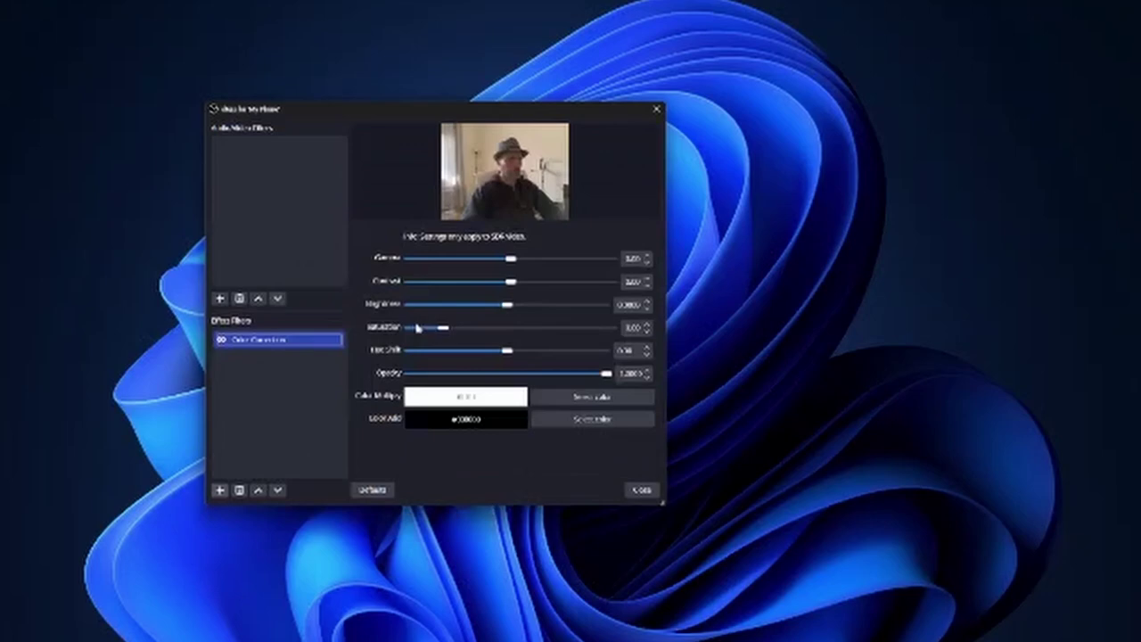
Set gamma 0.14, brightness -0.1178 and contrast 1.26, then close the Filters window
left_click_drag(490, 113, 625, 37)
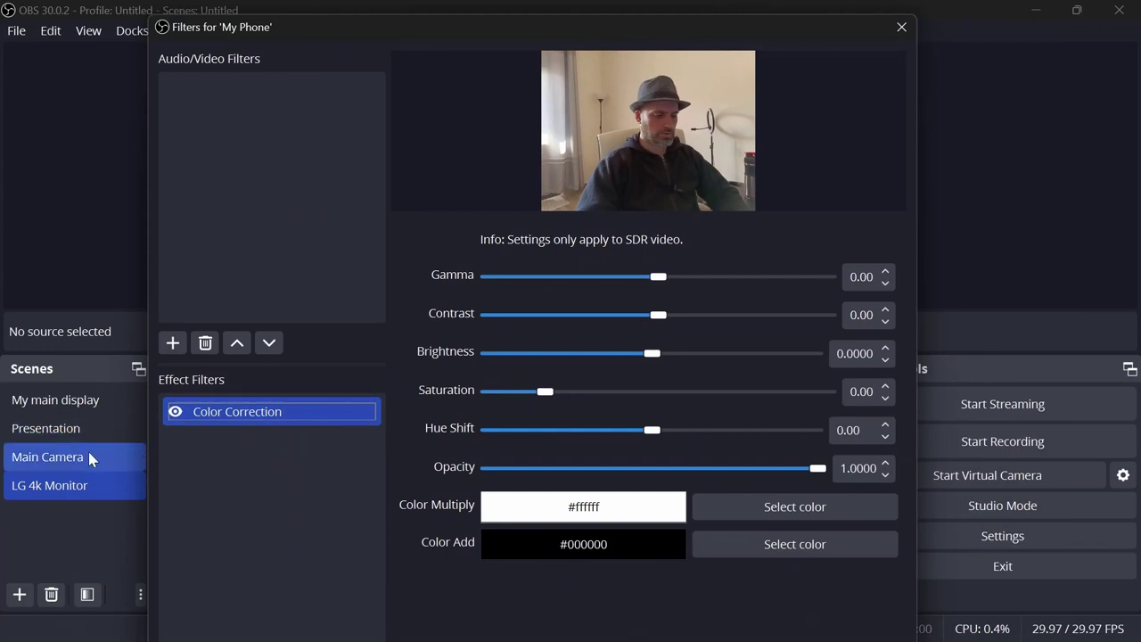
left_click(86, 402)
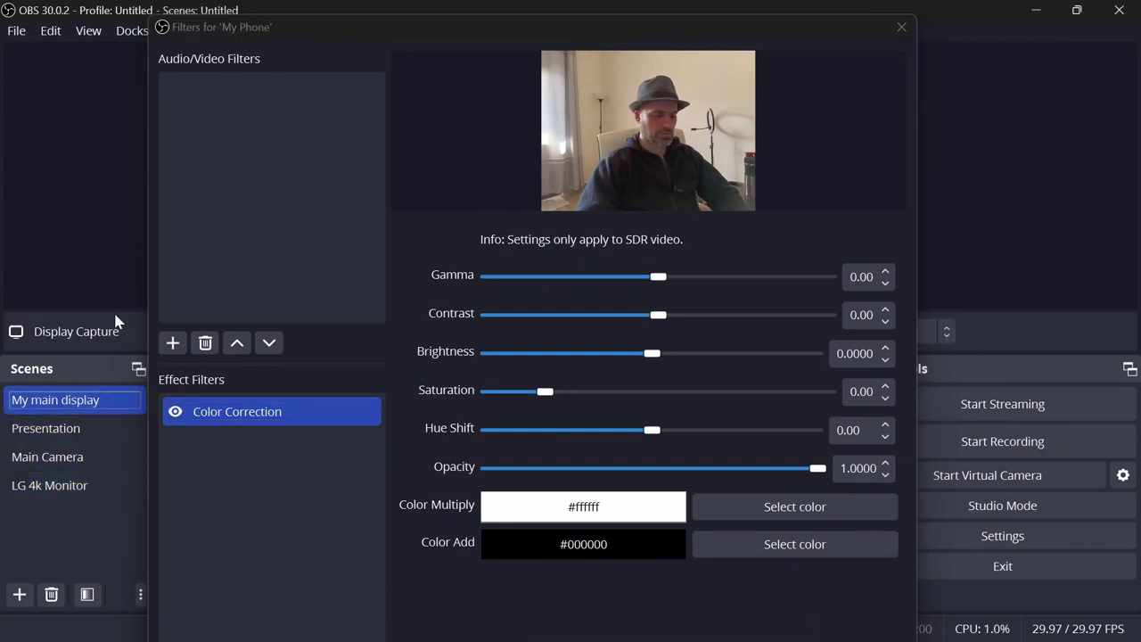
left_click(46, 484)
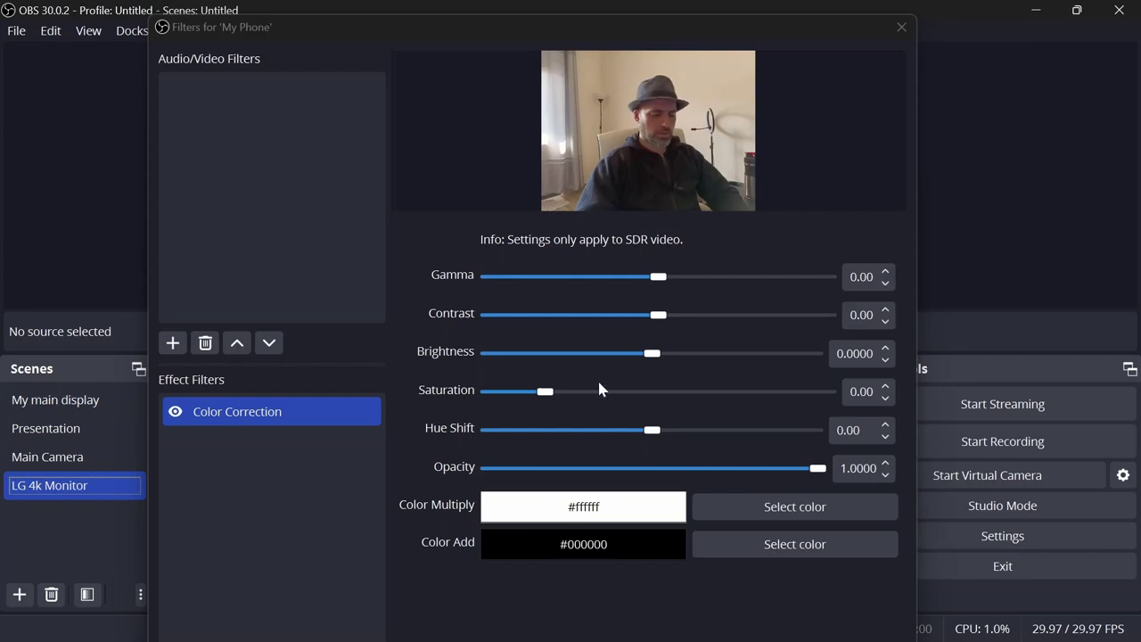
left_click(69, 455)
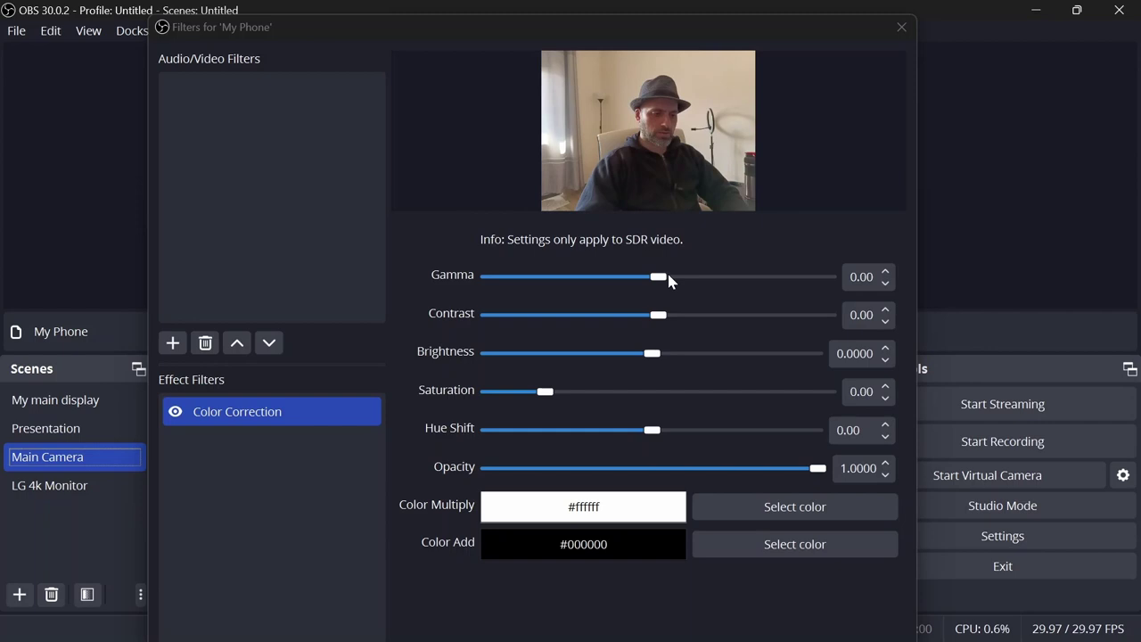
left_click_drag(668, 277, 691, 317)
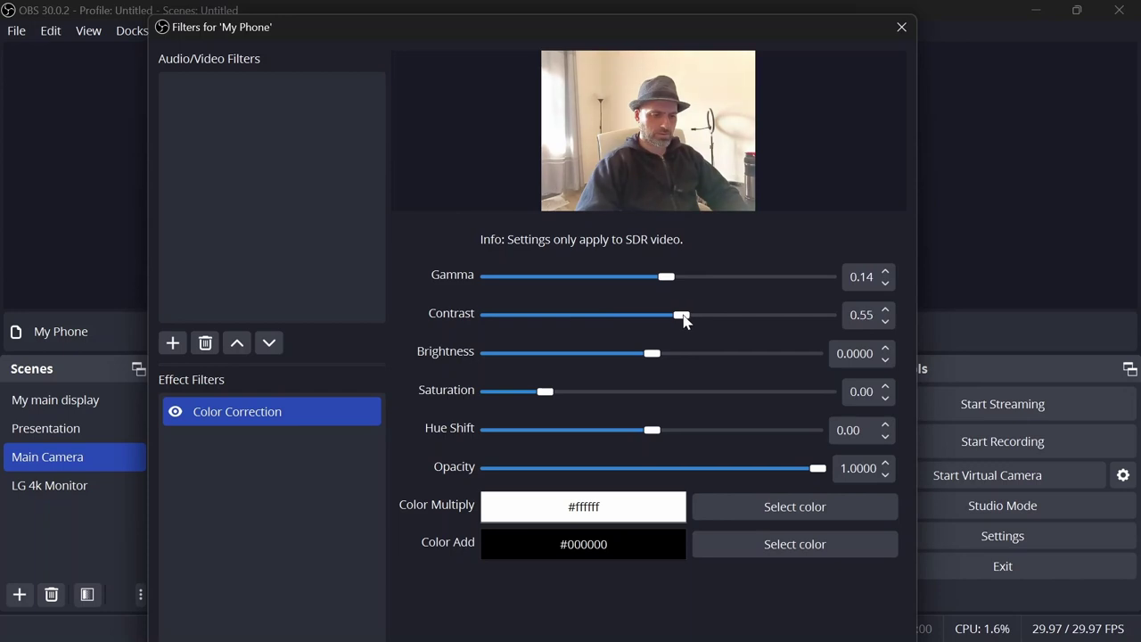
mouse_move(642, 357)
left_mouse_down()
mouse_move(672, 358)
mouse_move(633, 360)
left_mouse_up()
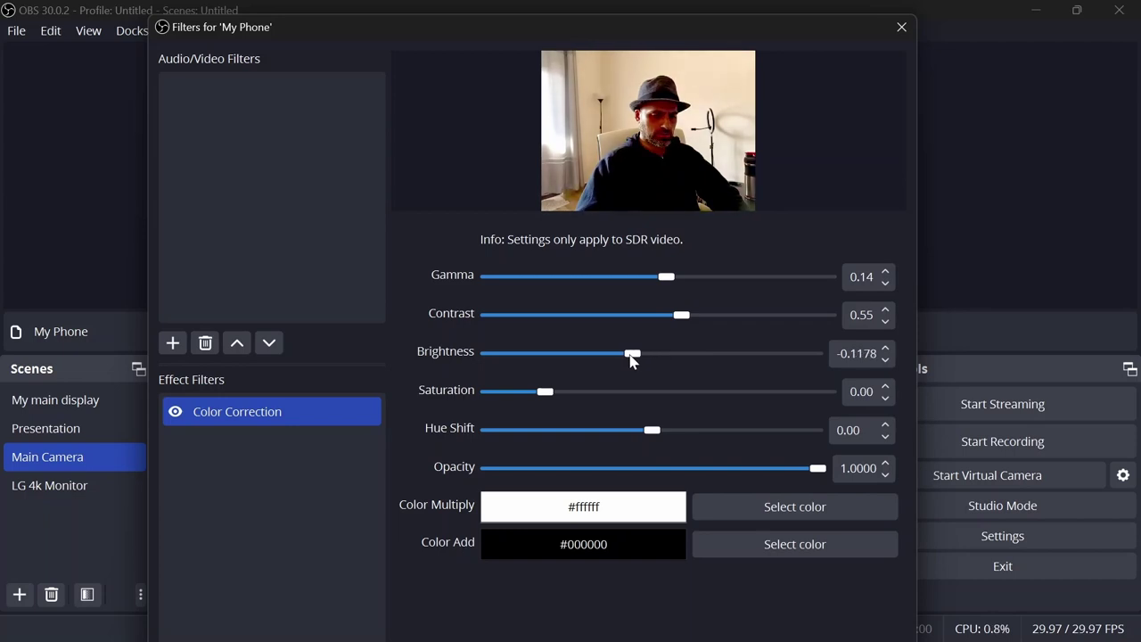
left_click_drag(686, 317, 715, 323)
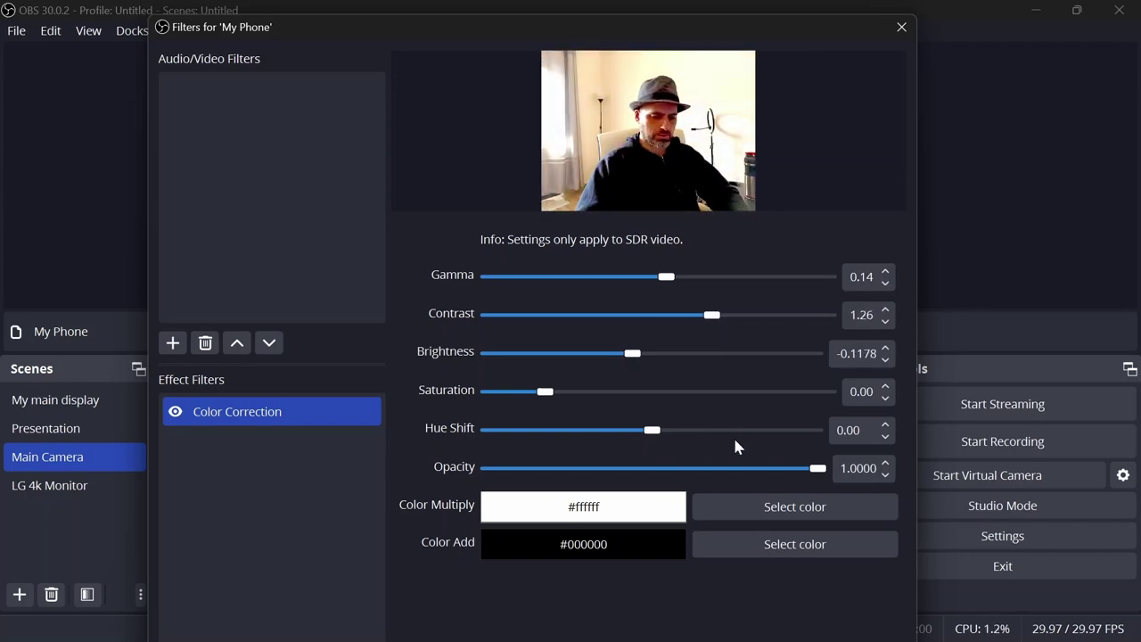
left_click(899, 29)
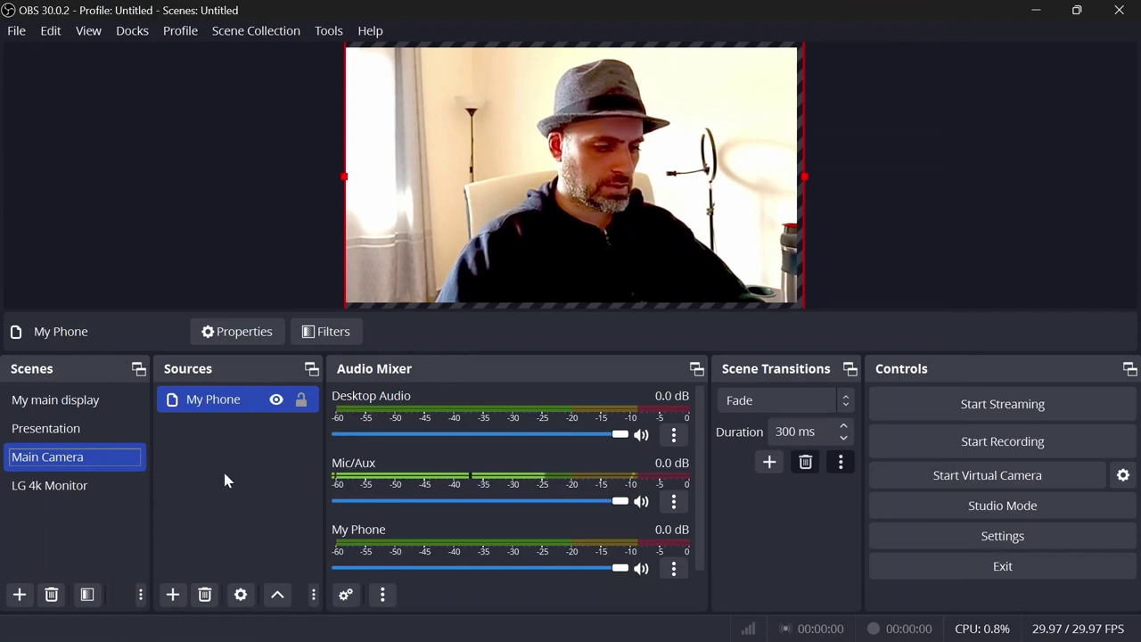
Check My Phone's properties without changes, then delete its Color Correction filter and close Filters
left_click(243, 408)
left_click(240, 594)
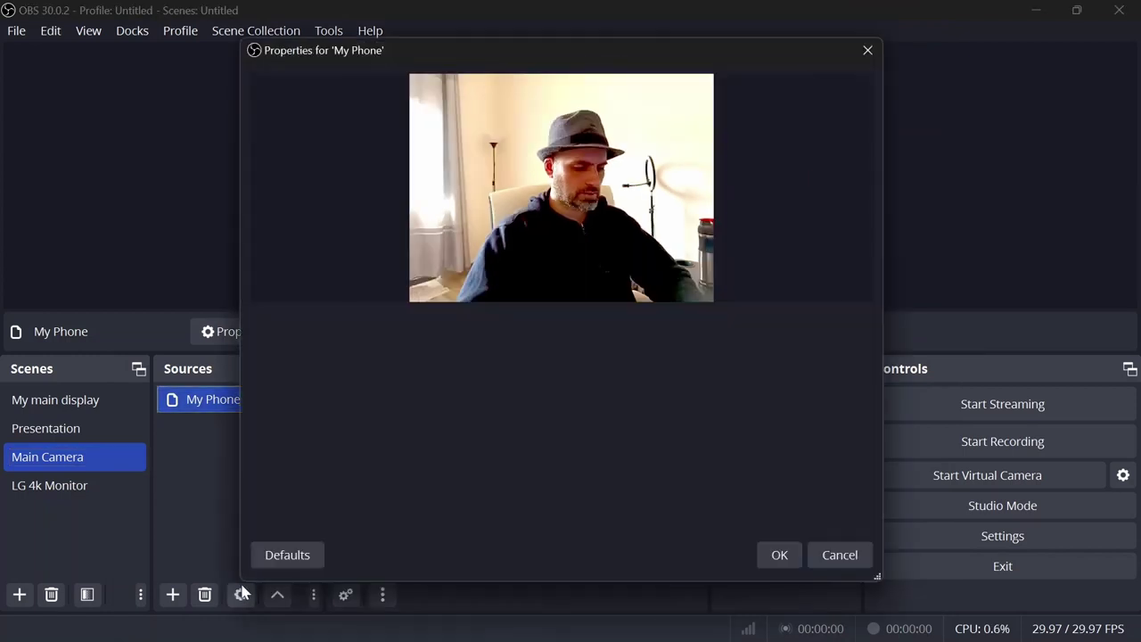
left_click(837, 554)
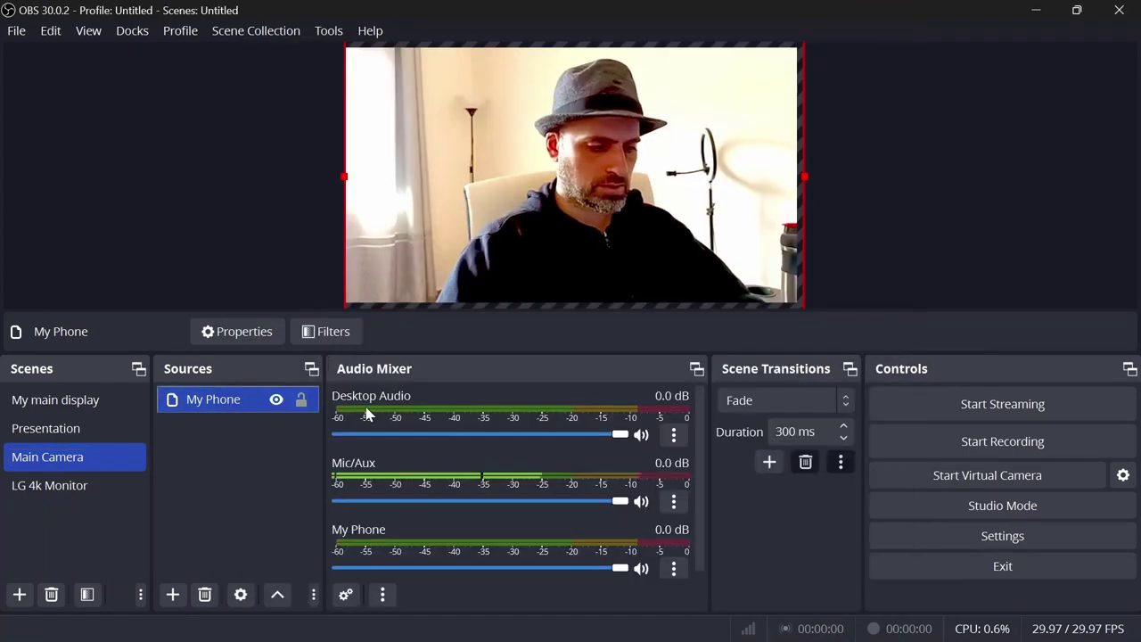
left_click(324, 330)
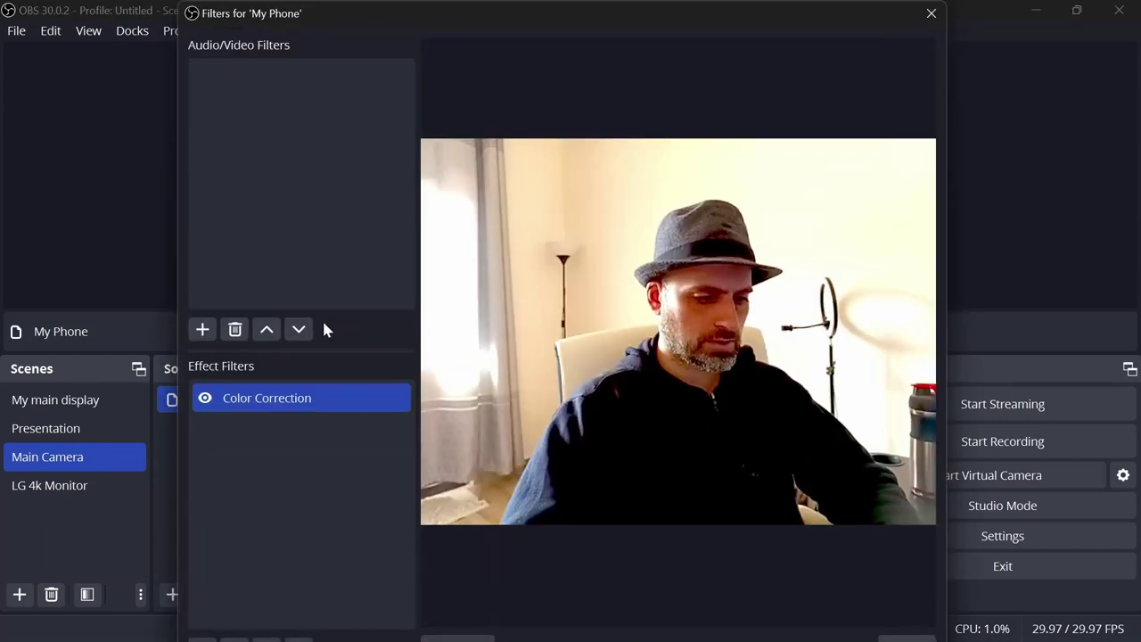
left_click(298, 403)
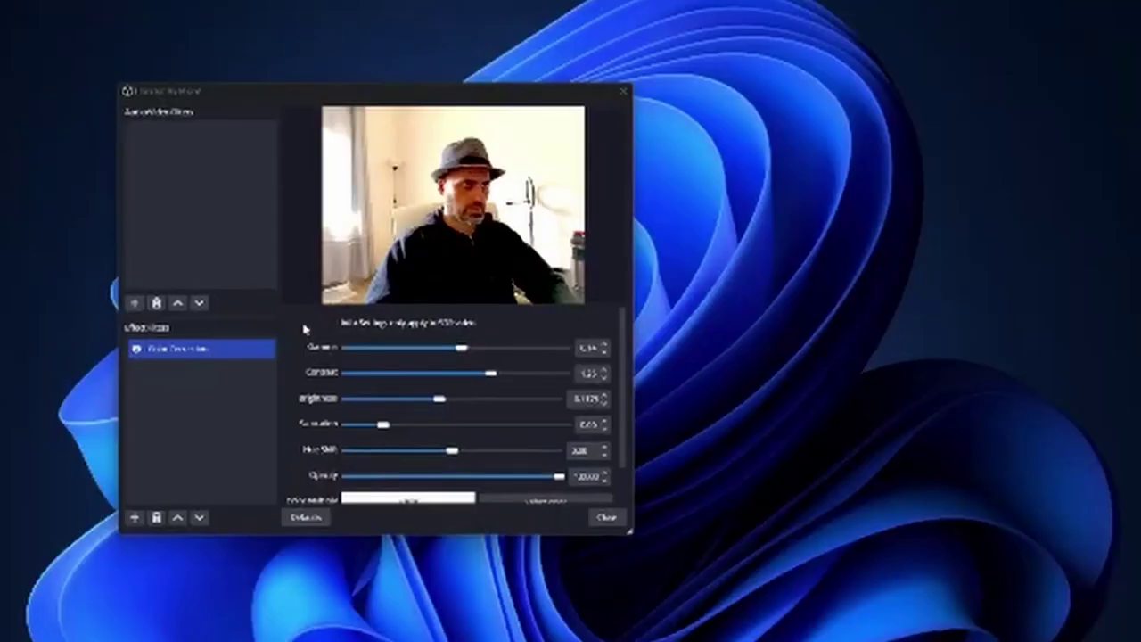
left_click(157, 518)
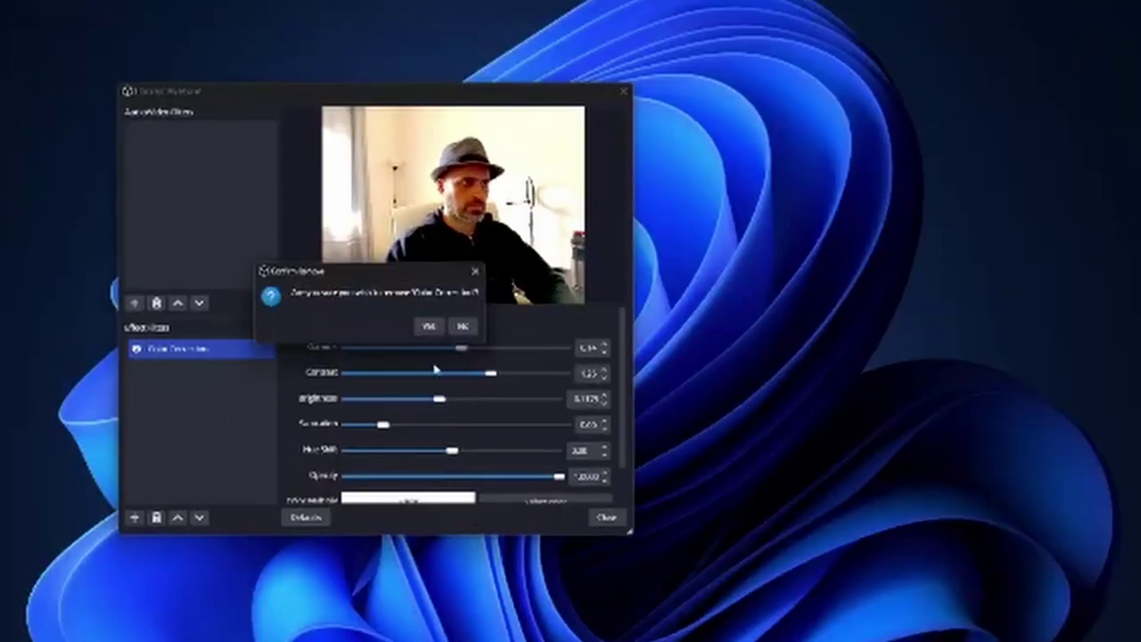
left_click(431, 325)
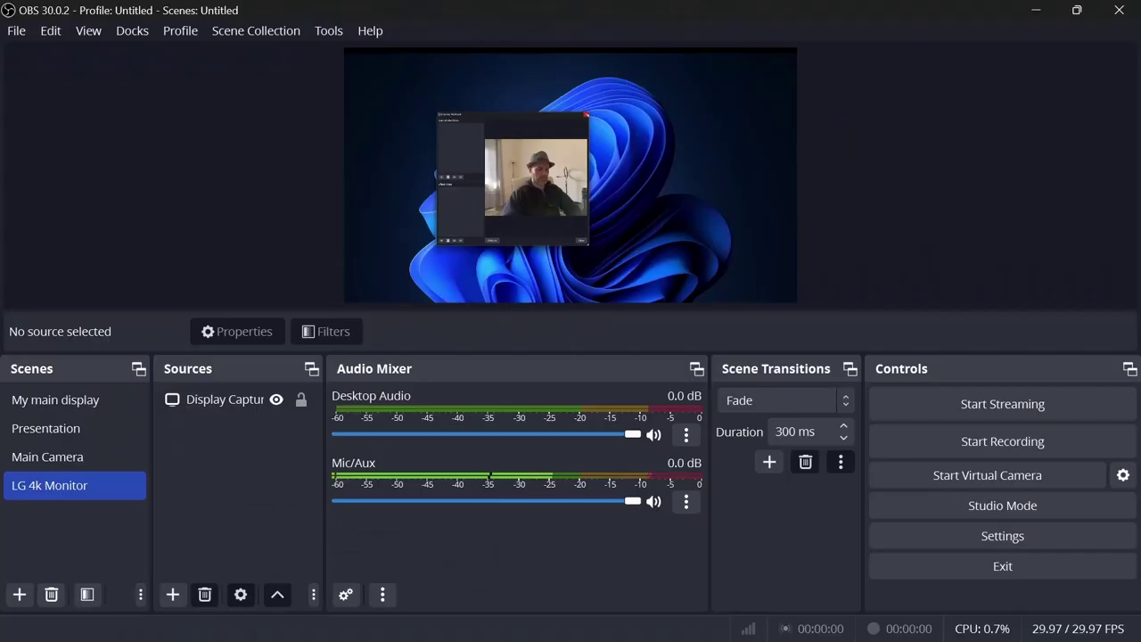
left_click(625, 93)
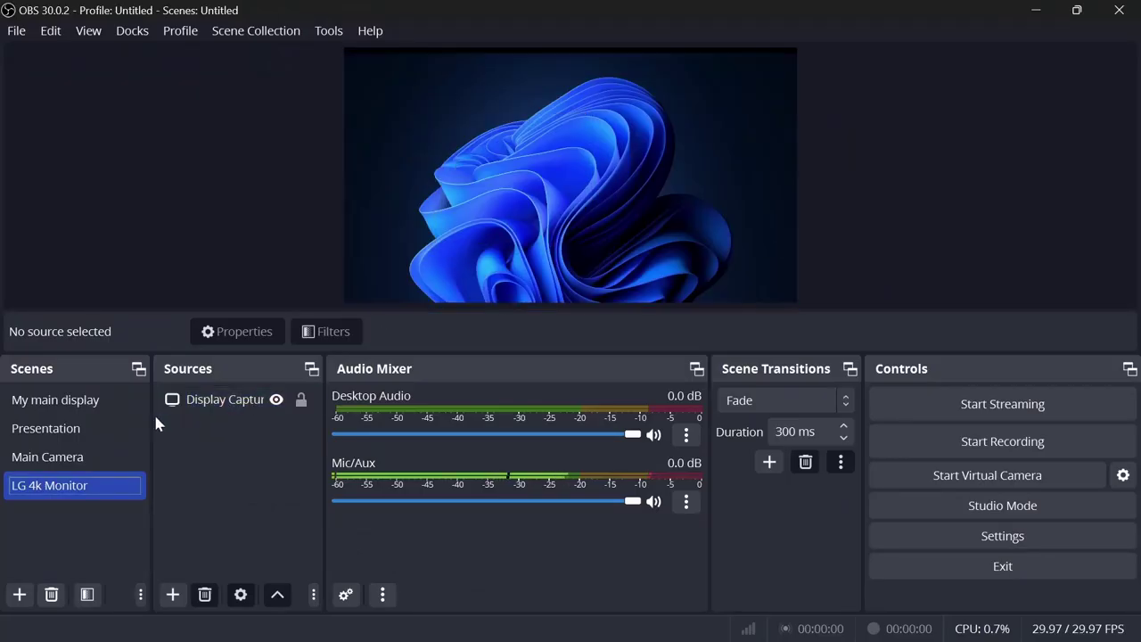
Cycle through My main display and LG 4k Monitor, ending on Main Camera with nothing selected
left_click(77, 400)
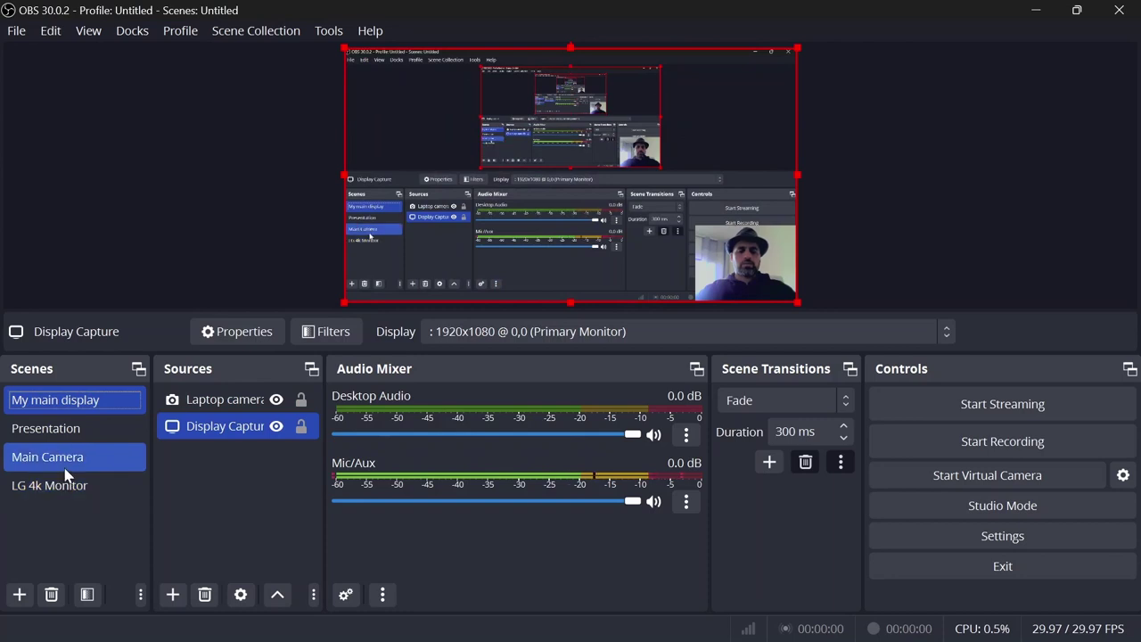
left_click(63, 491)
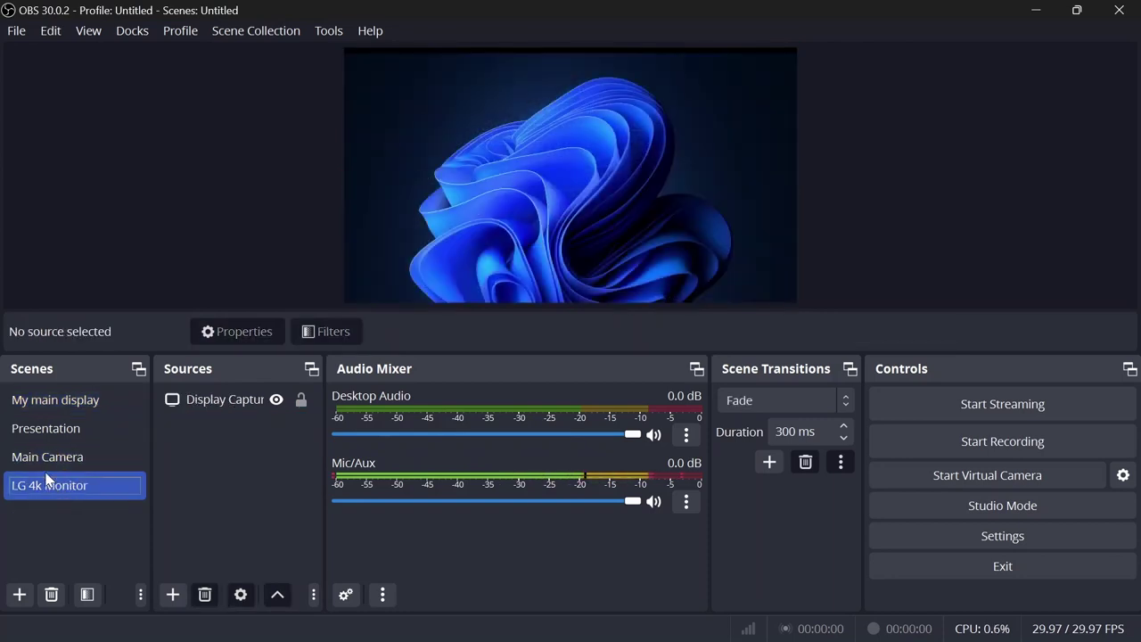
left_click(47, 461)
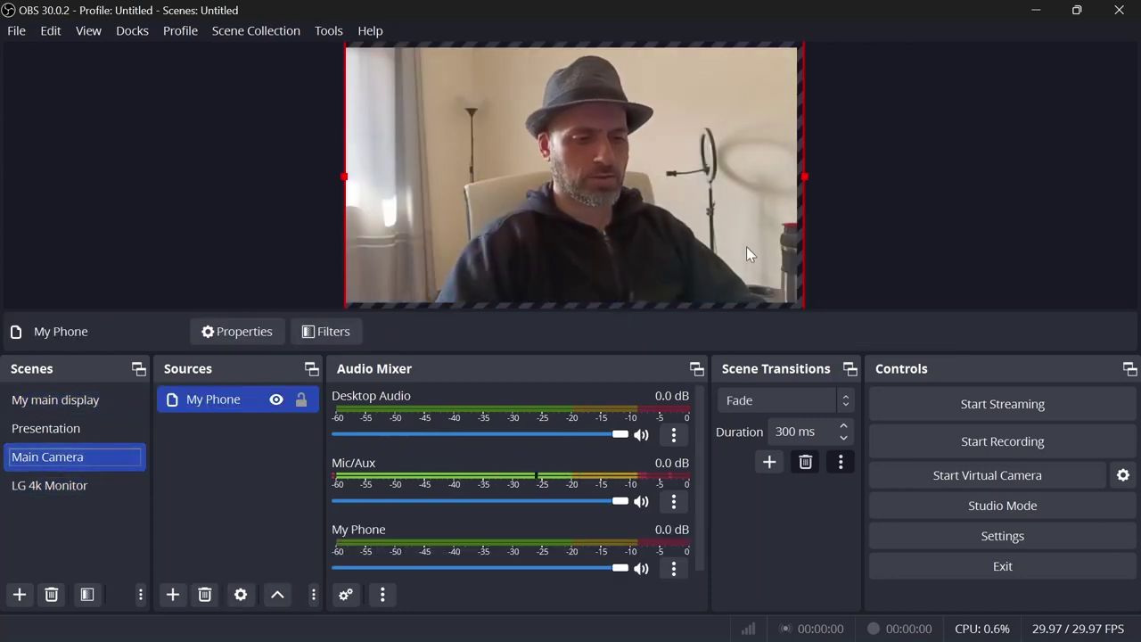
left_click(923, 166)
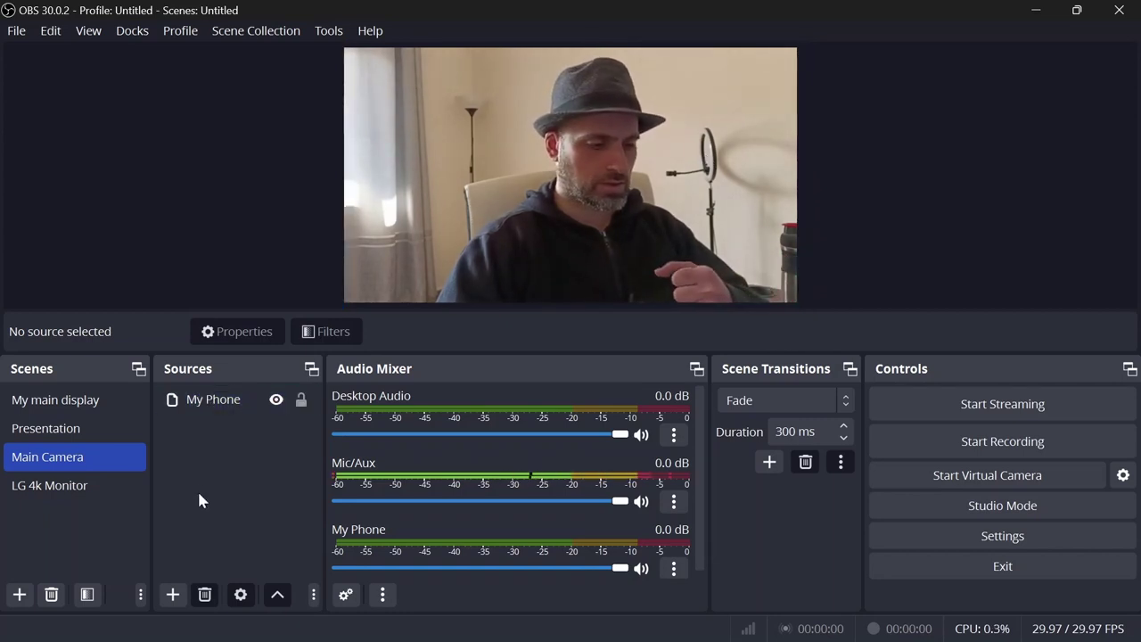
Add a Text (GDI+) source to Main Camera reading 'Heat Tech Media'
left_click(173, 595)
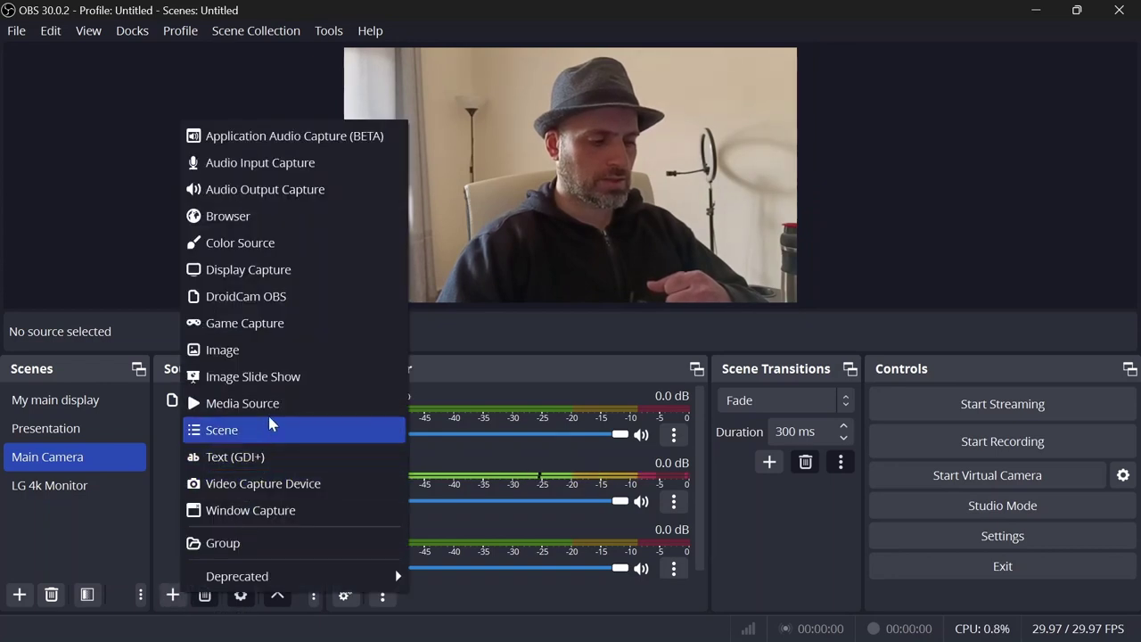
left_click(256, 459)
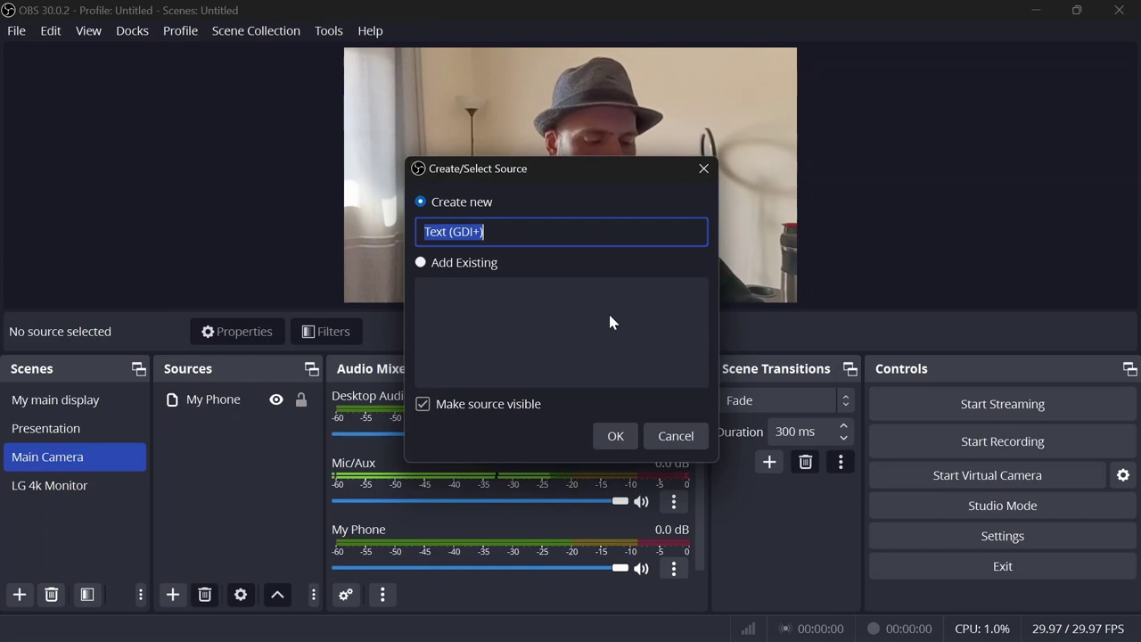
key("Return")
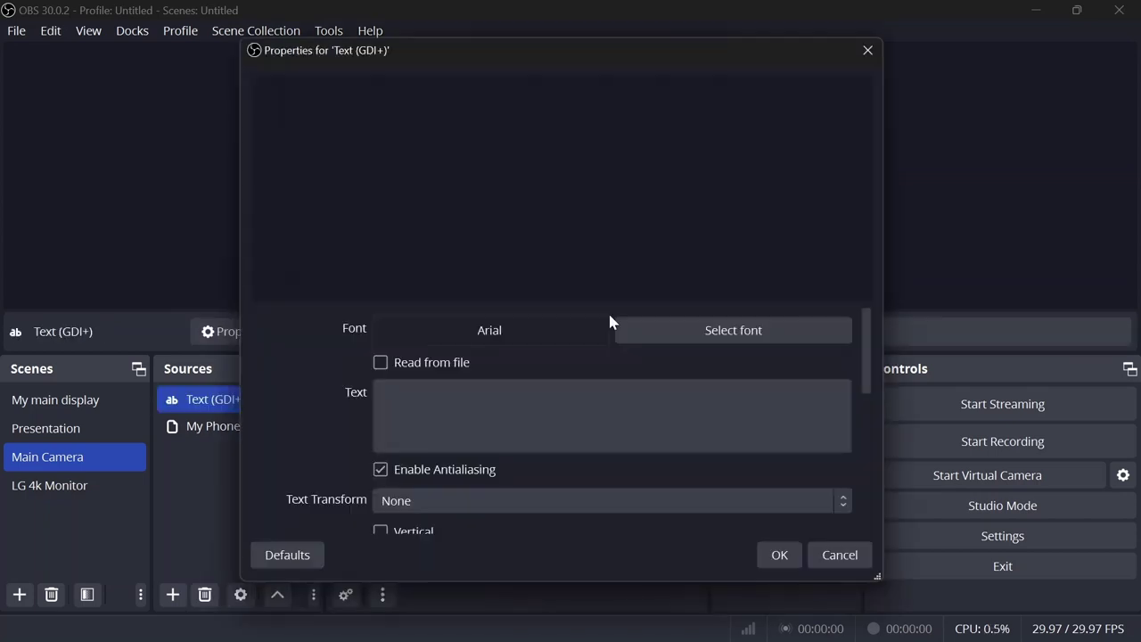
left_click(473, 415)
type("H")
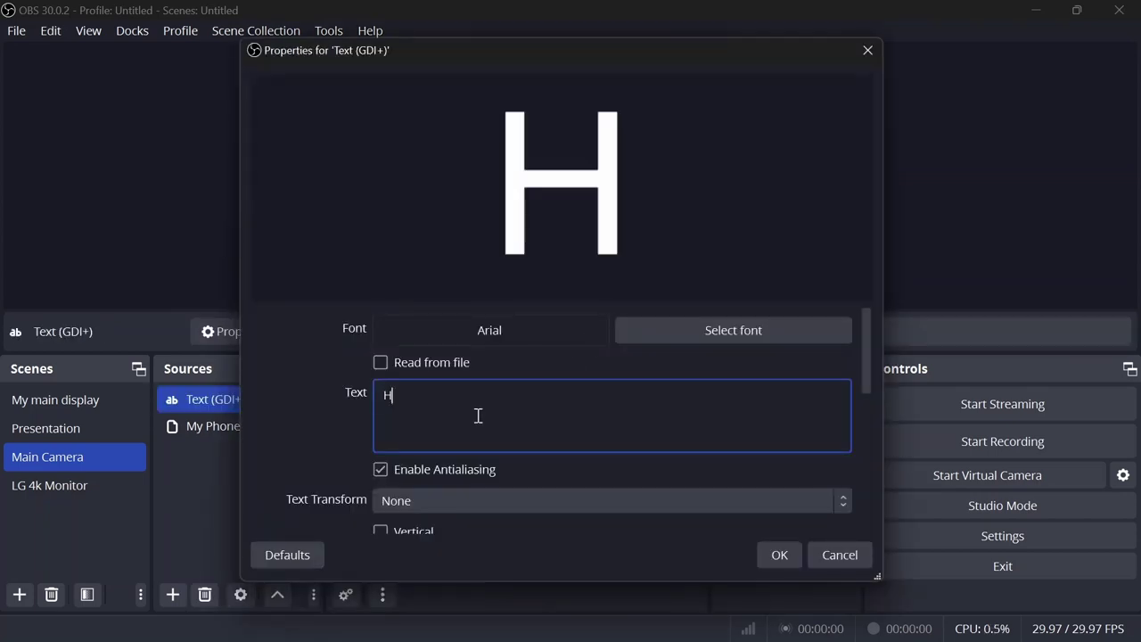
type("eat ")
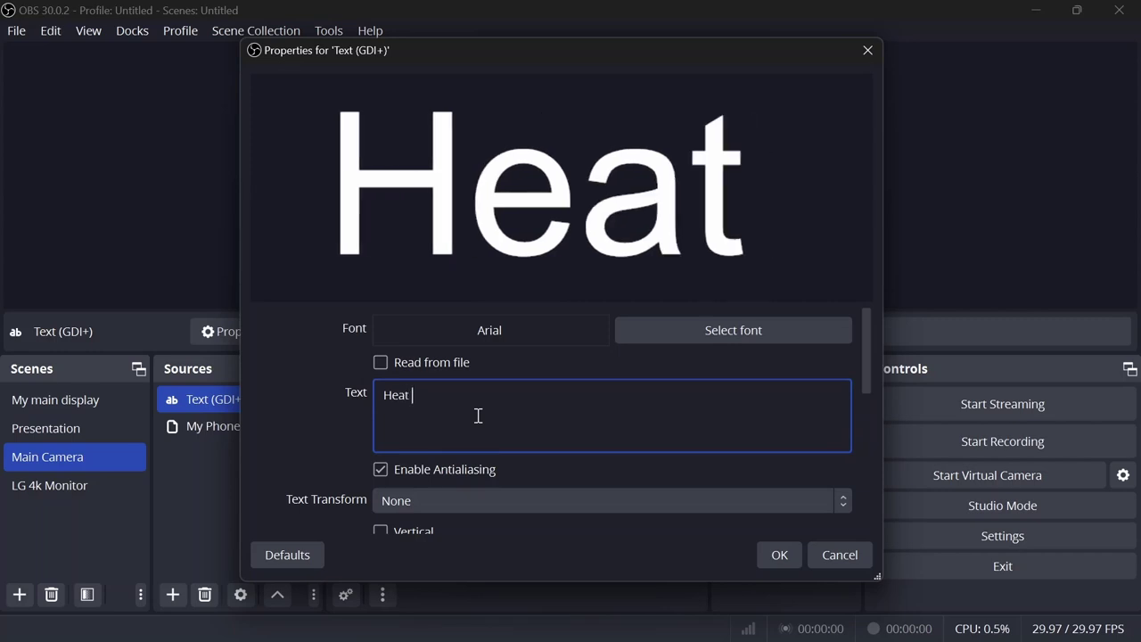
type("Tech M")
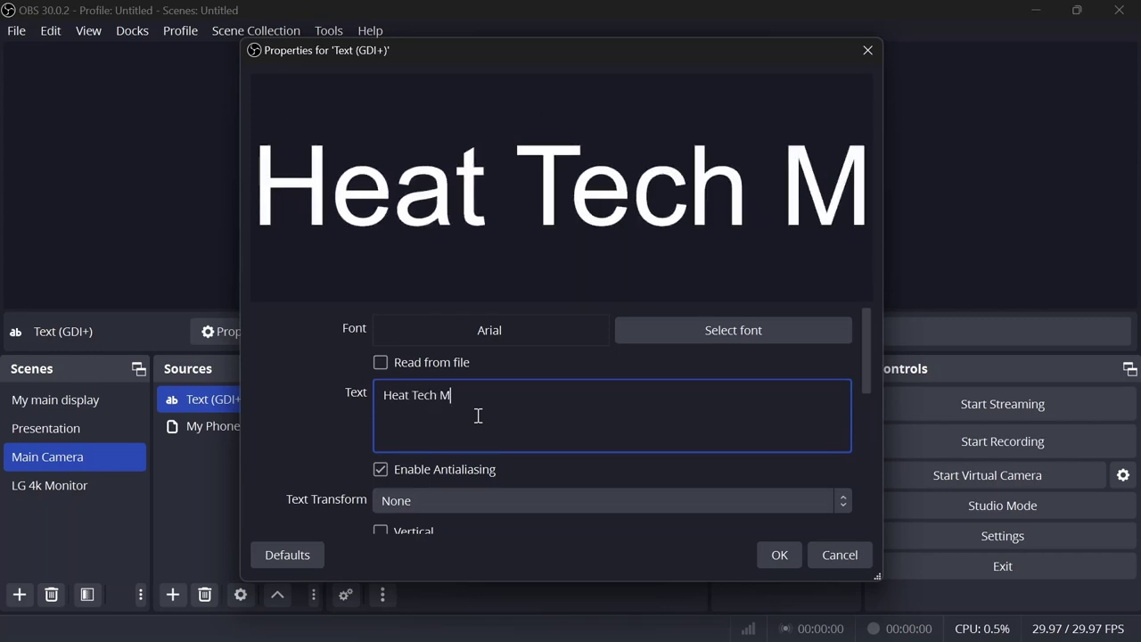
type("edia")
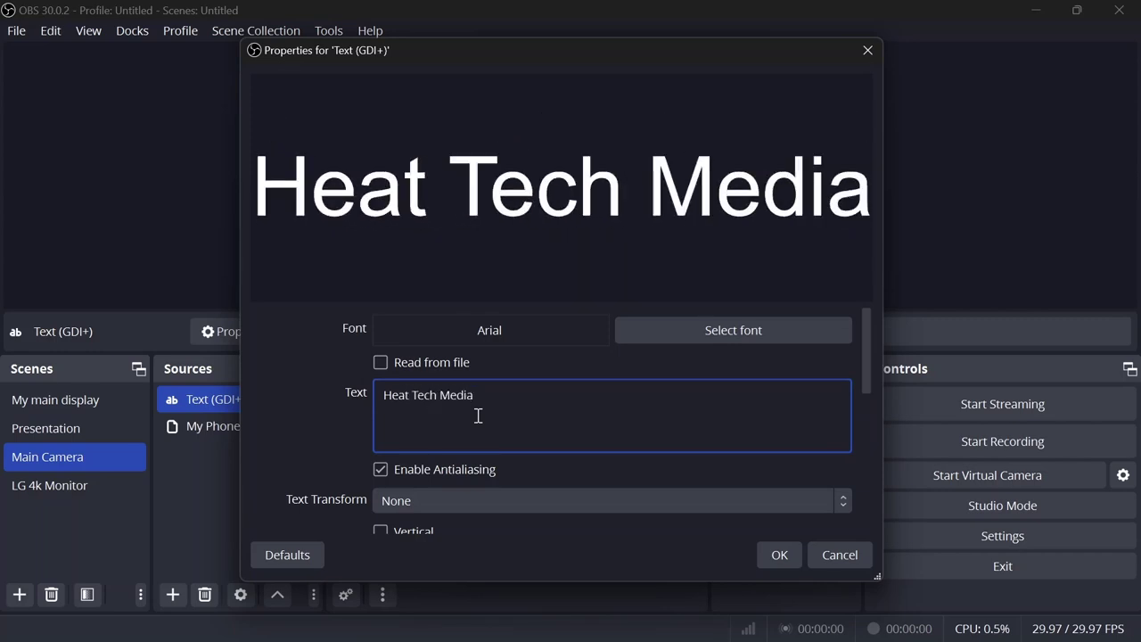
Set the caption font to Impact and shrink it into the bottom-left of the canvas
left_click(660, 335)
type("Impact")
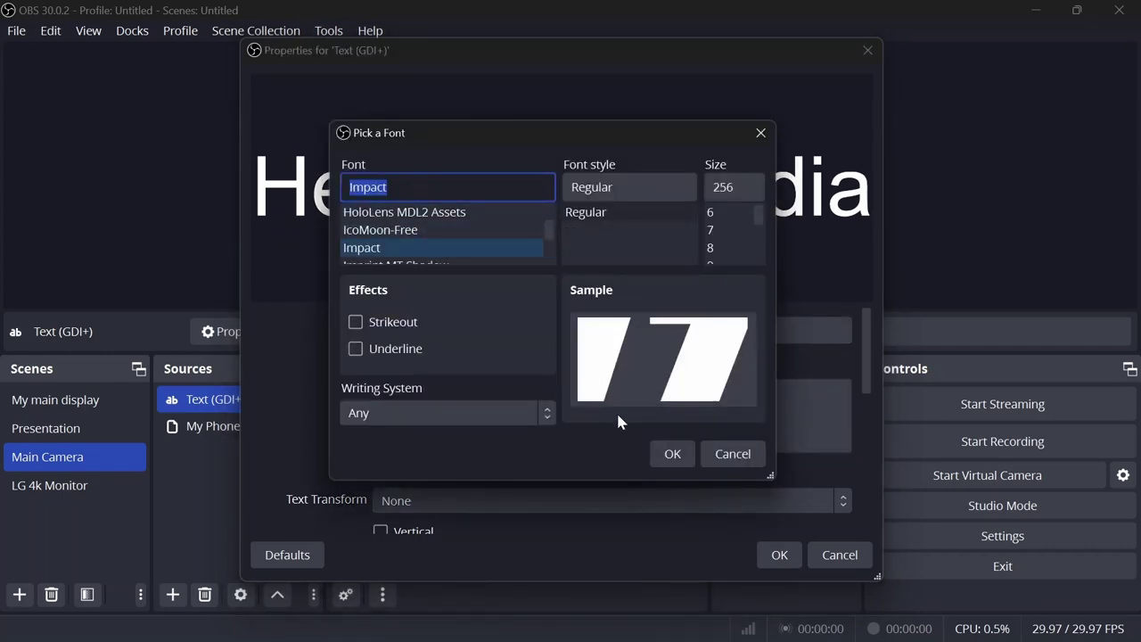
left_click(670, 454)
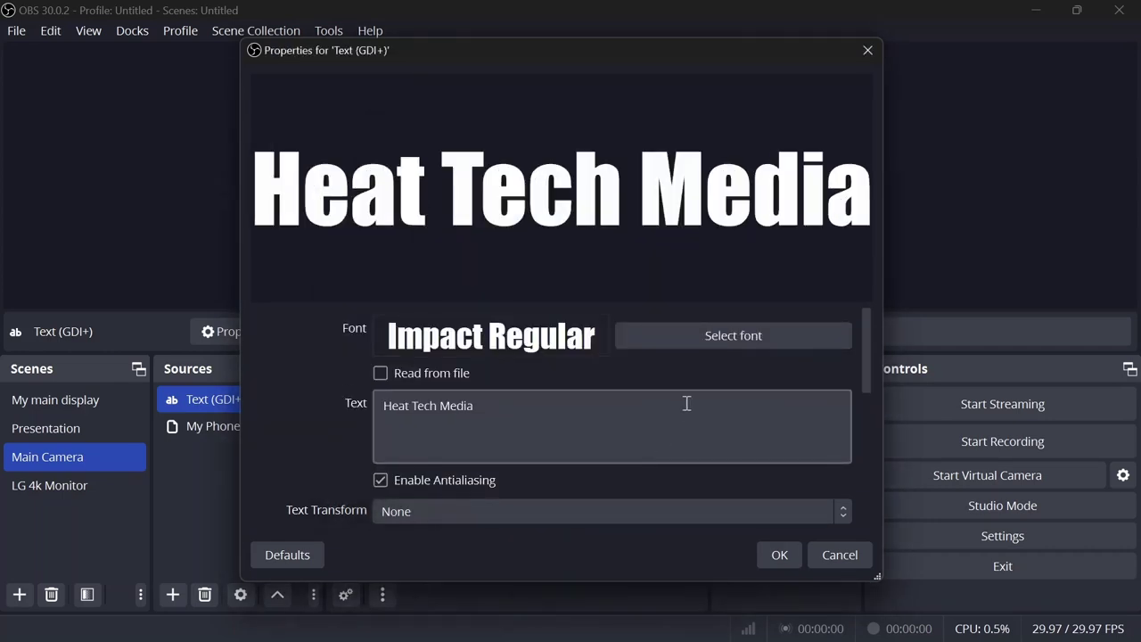
left_click(777, 555)
left_click_drag(572, 93, 571, 277)
left_click_drag(684, 238, 470, 288)
left_click(508, 226)
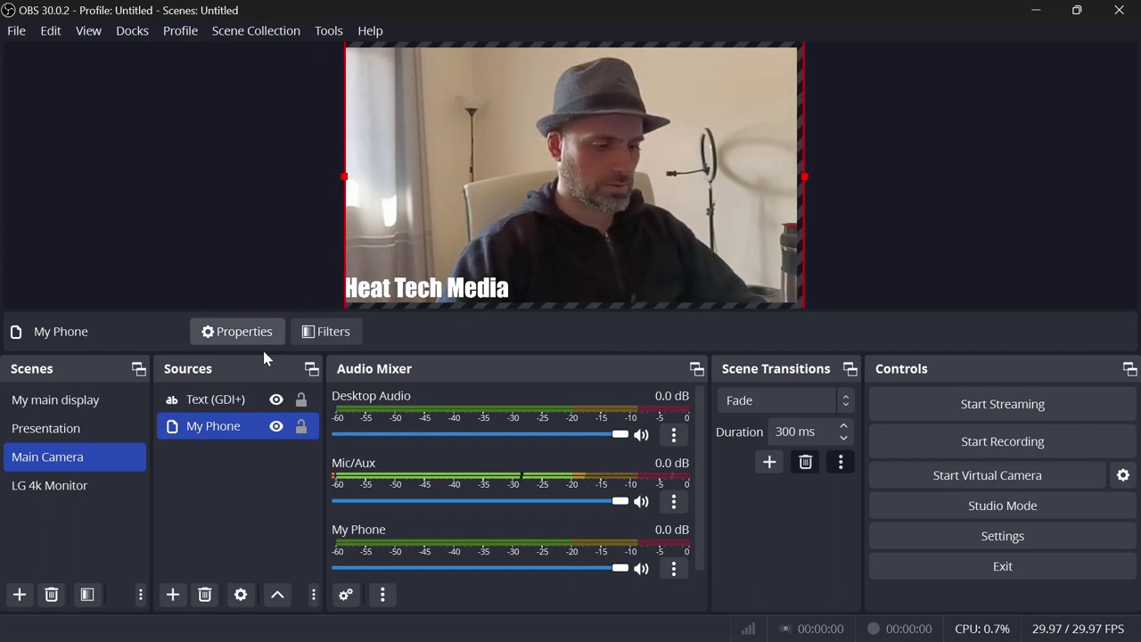
Add the Image 4 logo source and shrink it to about 69 px wide at top-left
left_click(173, 592)
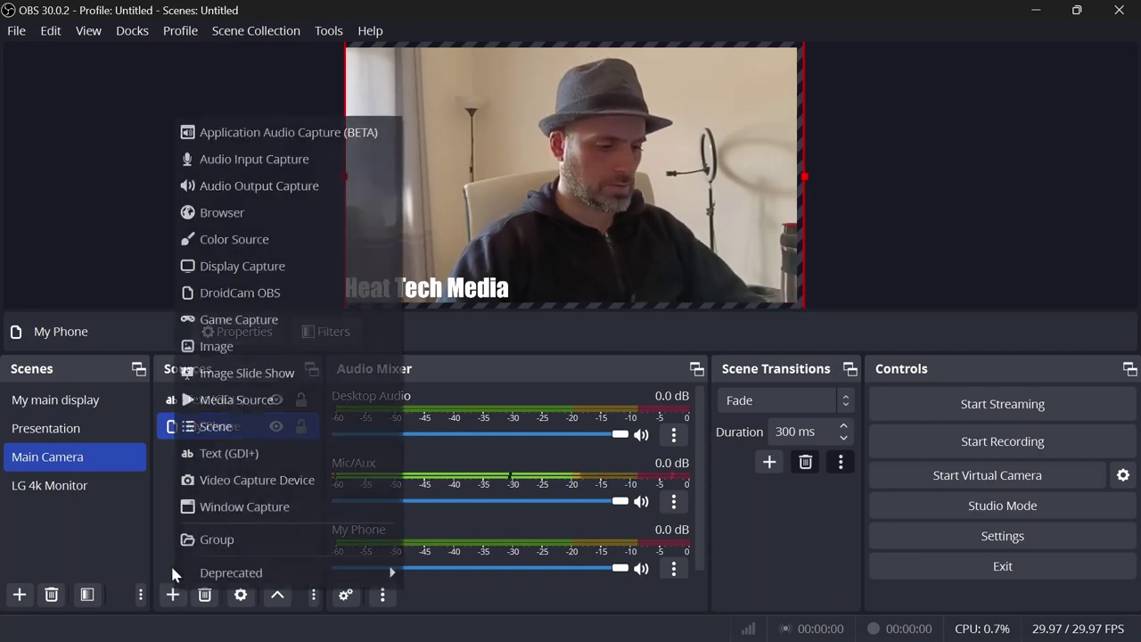
left_click(223, 346)
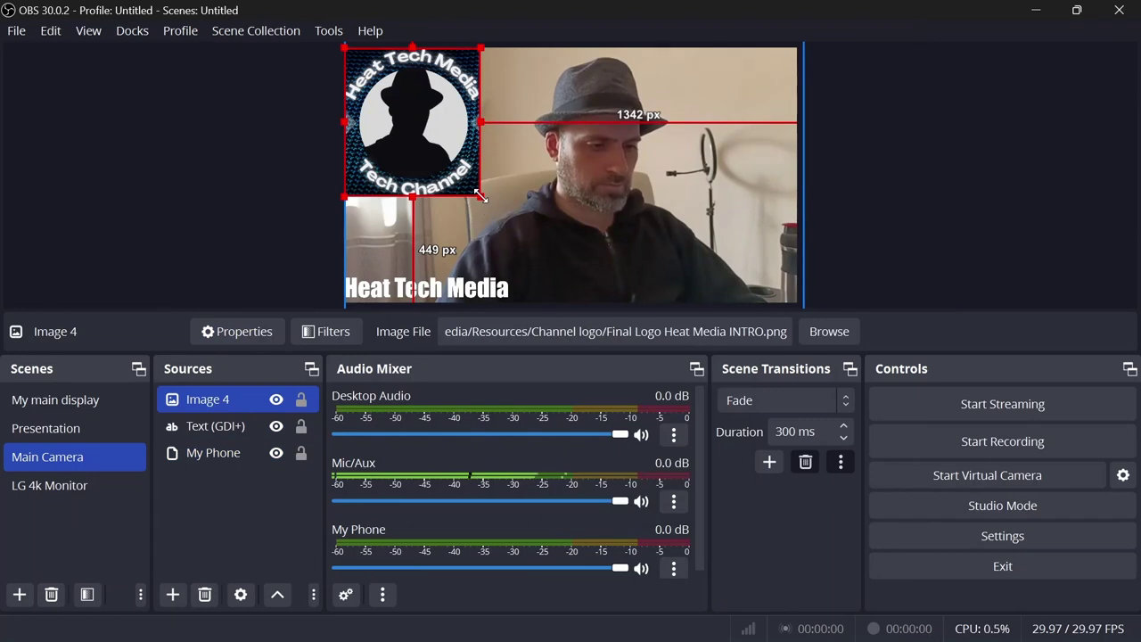
left_click_drag(480, 194, 403, 56)
left_click(302, 94)
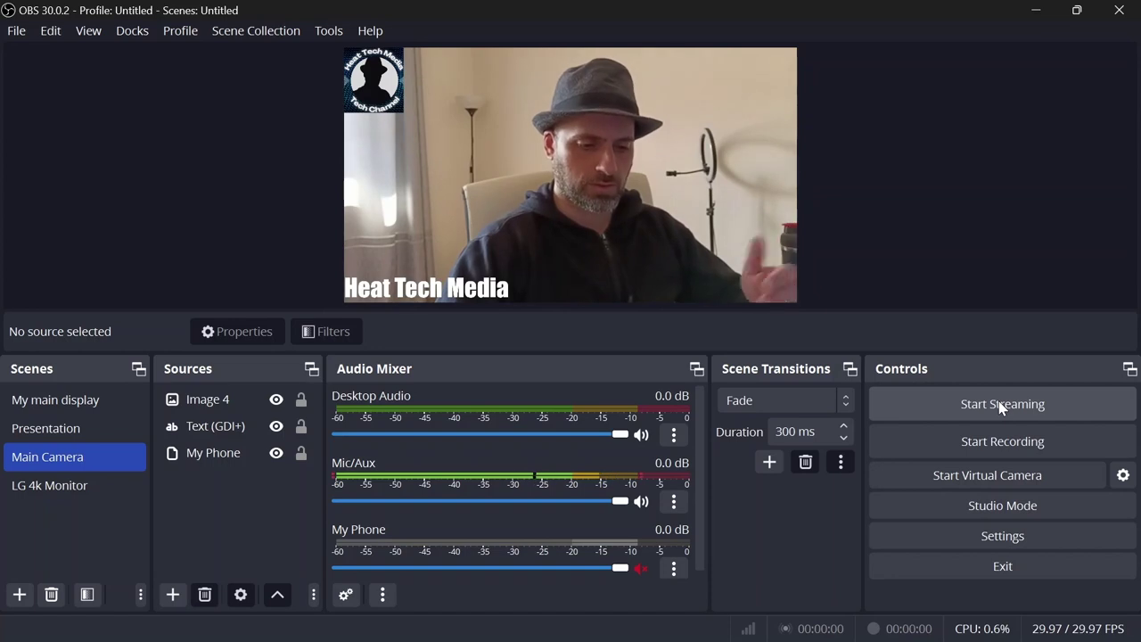
left_click(132, 40)
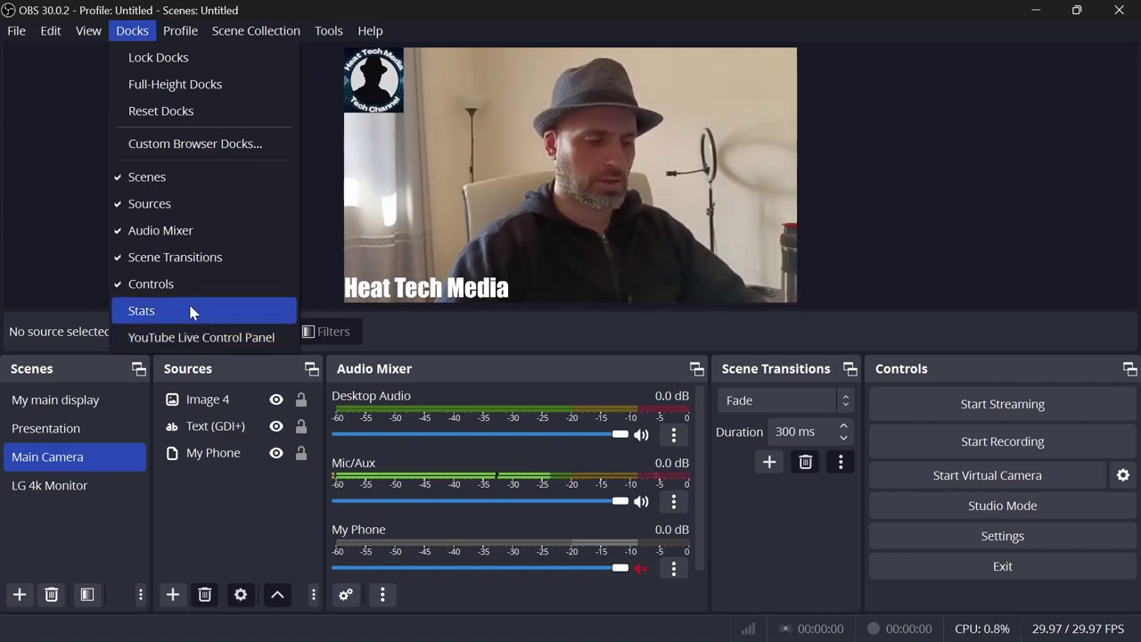
left_click(36, 183)
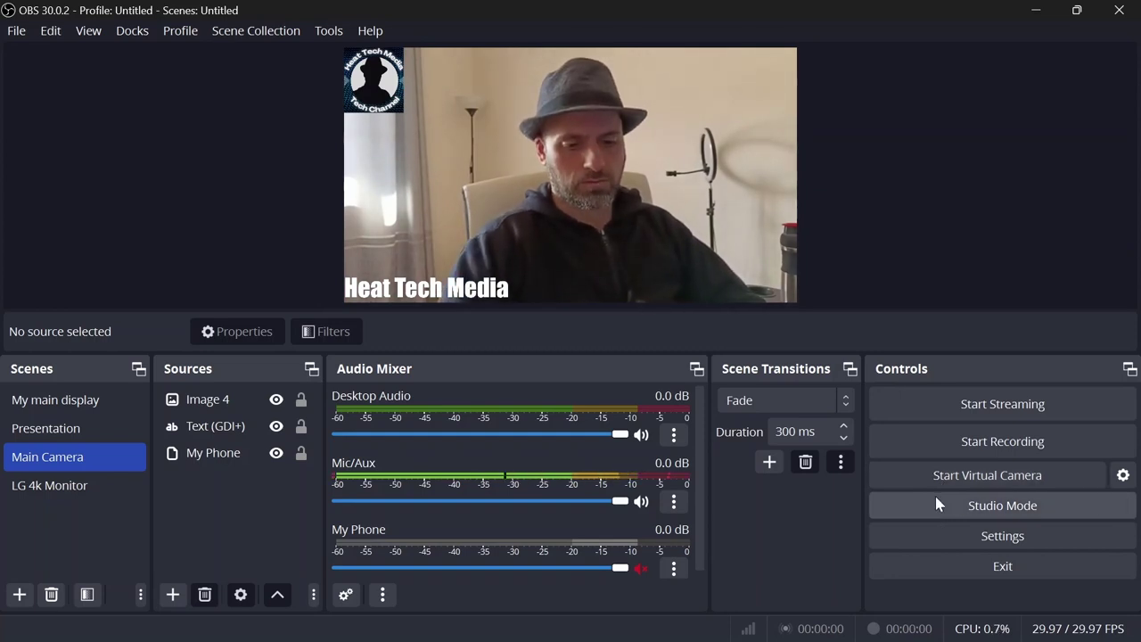
left_click(936, 501)
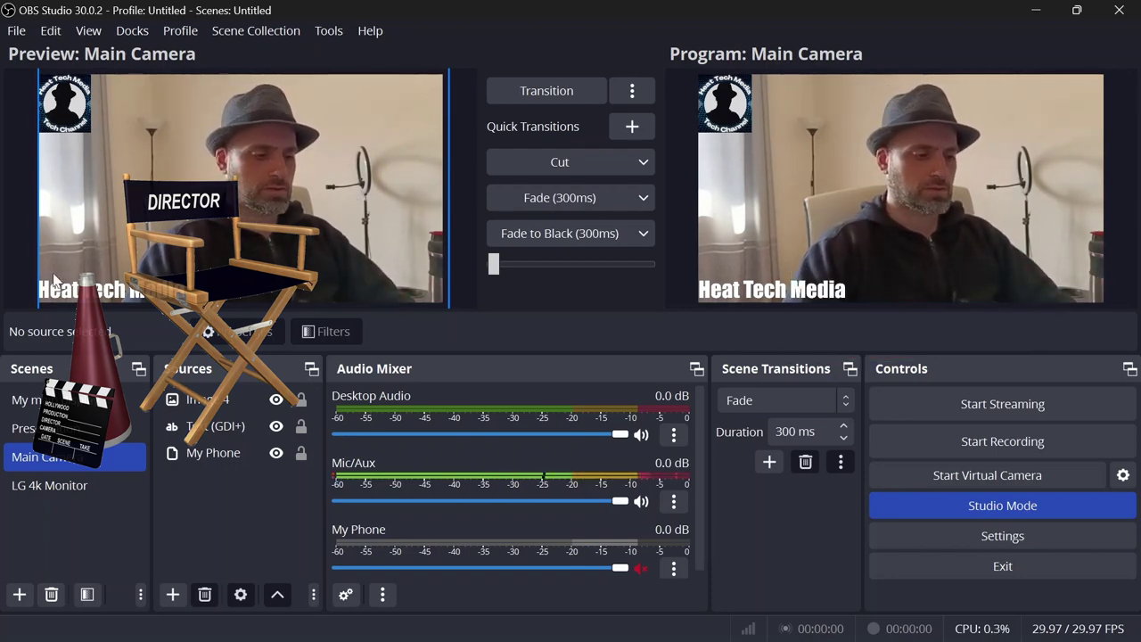
Send the Presentation scene live to Program in Studio Mode
left_click(82, 436)
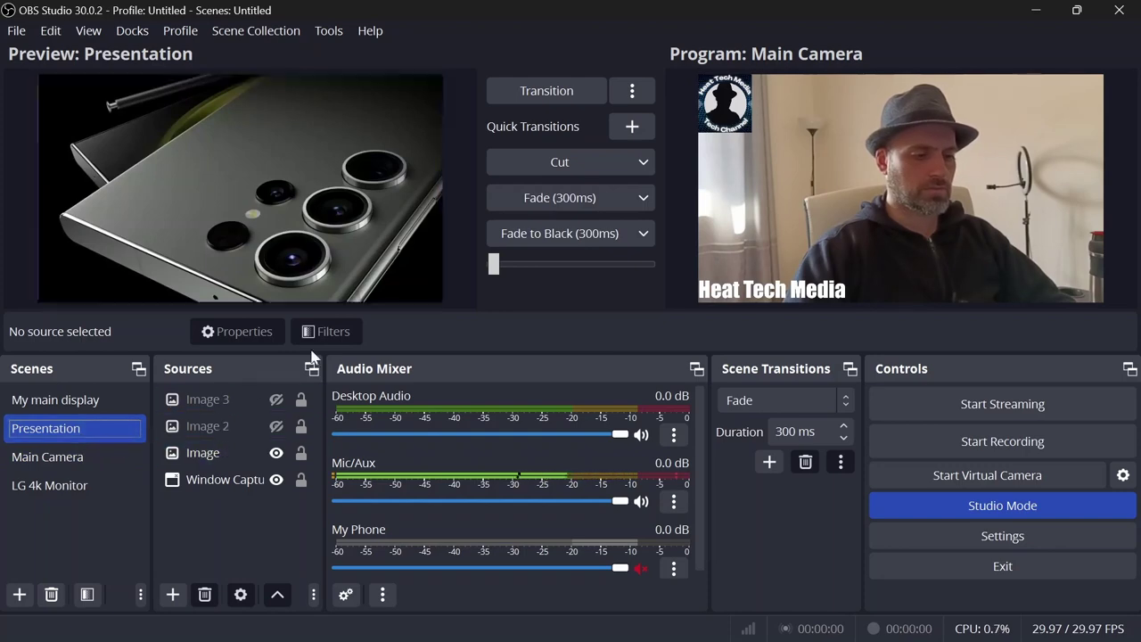
left_click(575, 93)
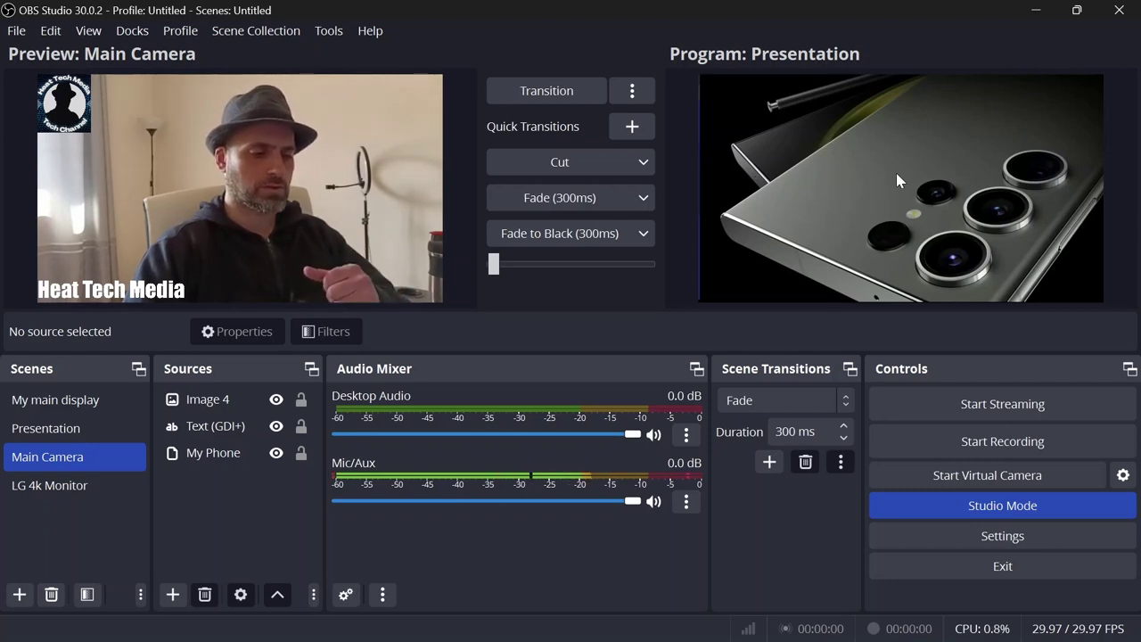
left_click(212, 433)
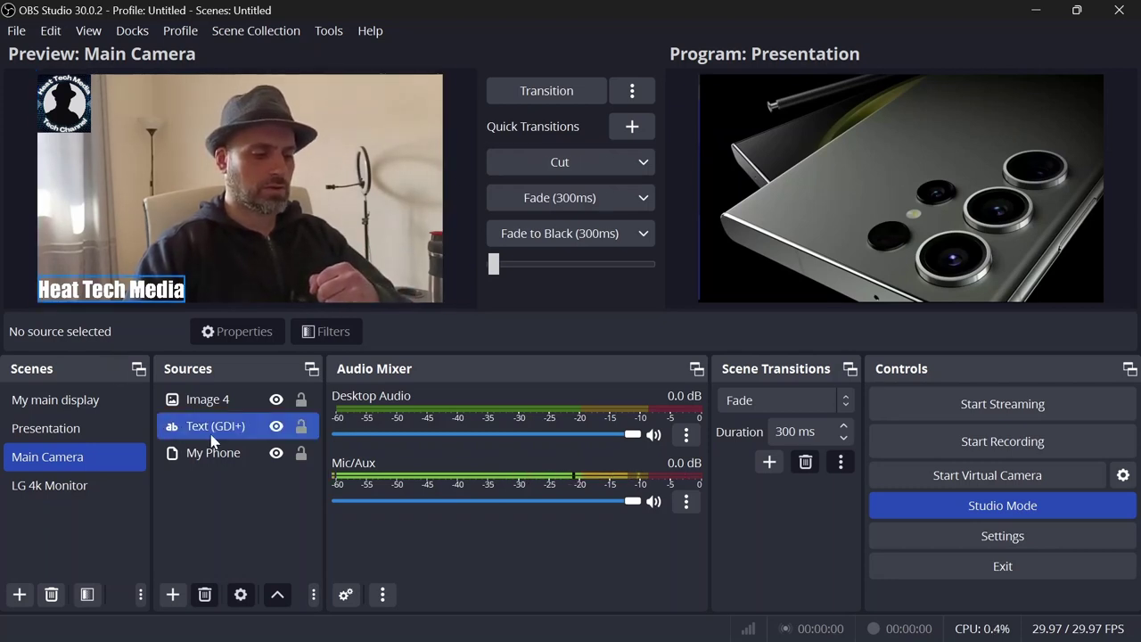
left_click(209, 452)
left_click(77, 456)
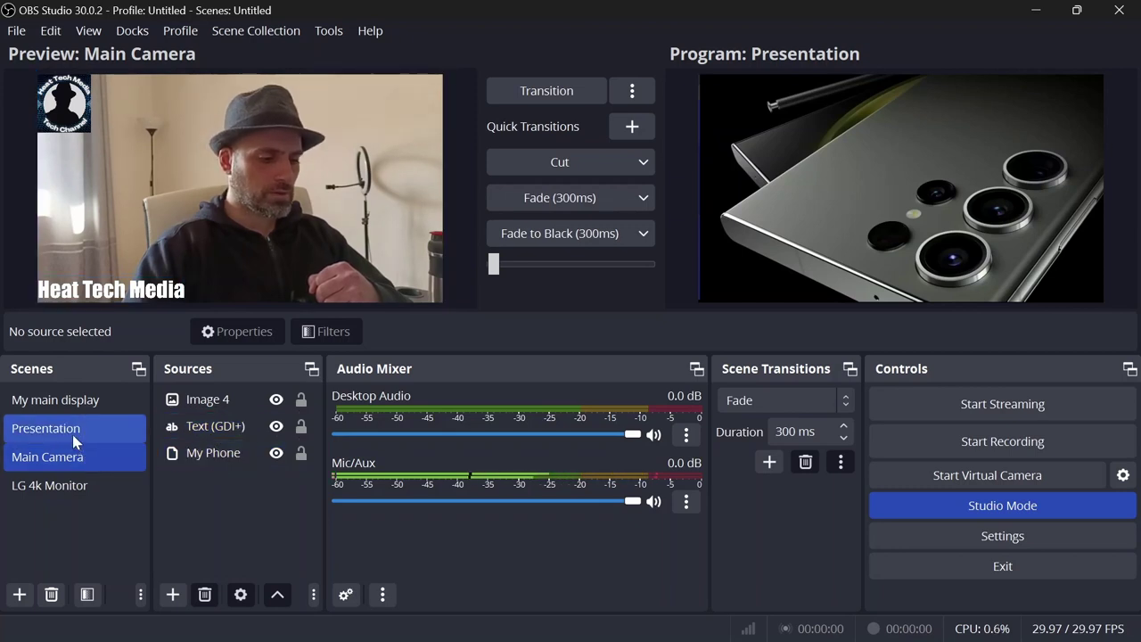
left_click(72, 430)
Hide the Image 2 thumbnail in Presentation so only the Chrome window capture goes live
left_click(179, 453)
left_click(200, 427)
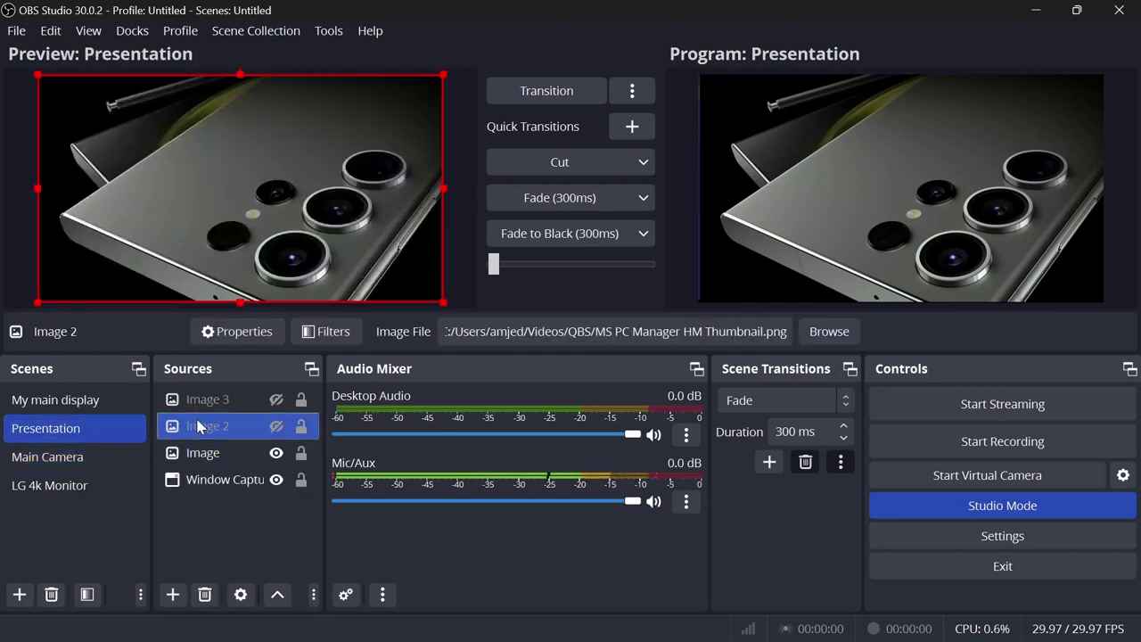
left_click(275, 429)
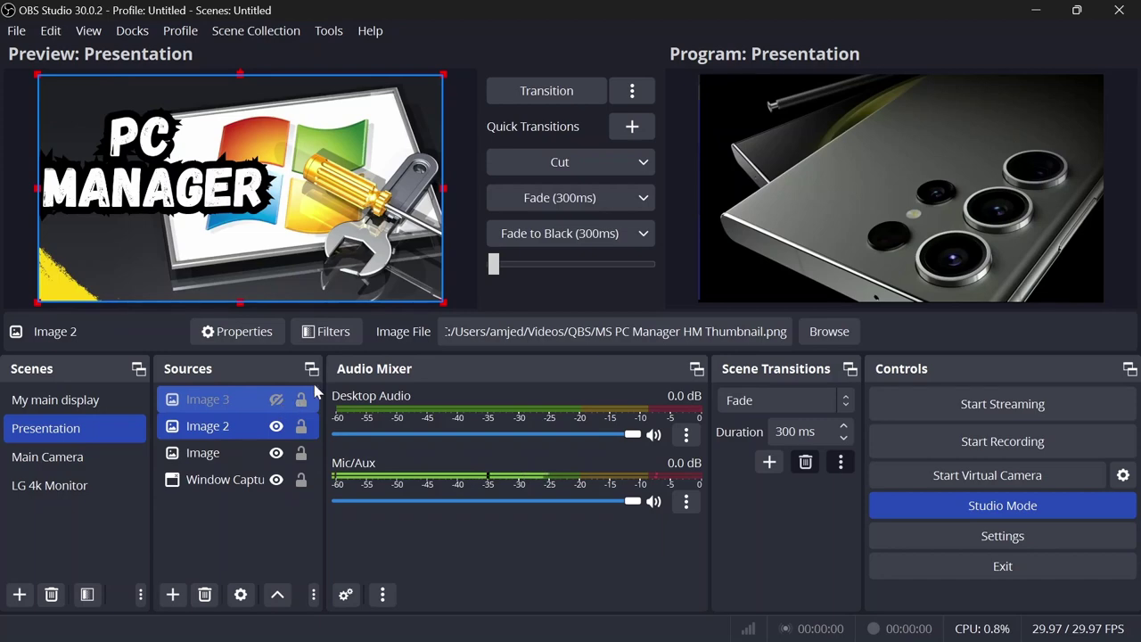
left_click(556, 91)
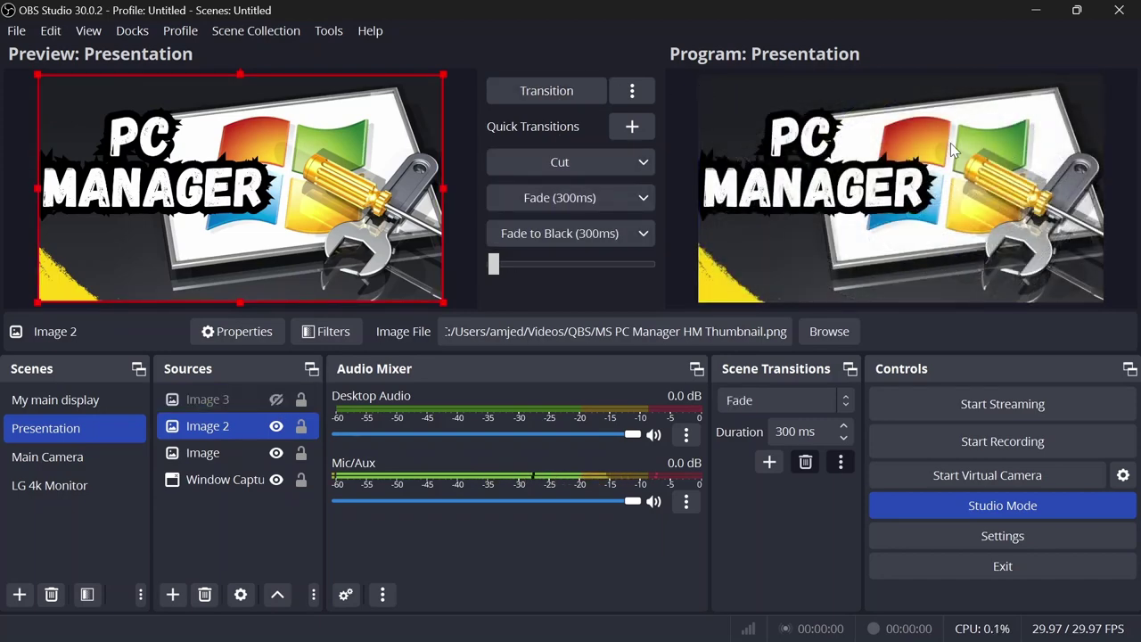
left_click(218, 479, "ctrl")
left_click(218, 480)
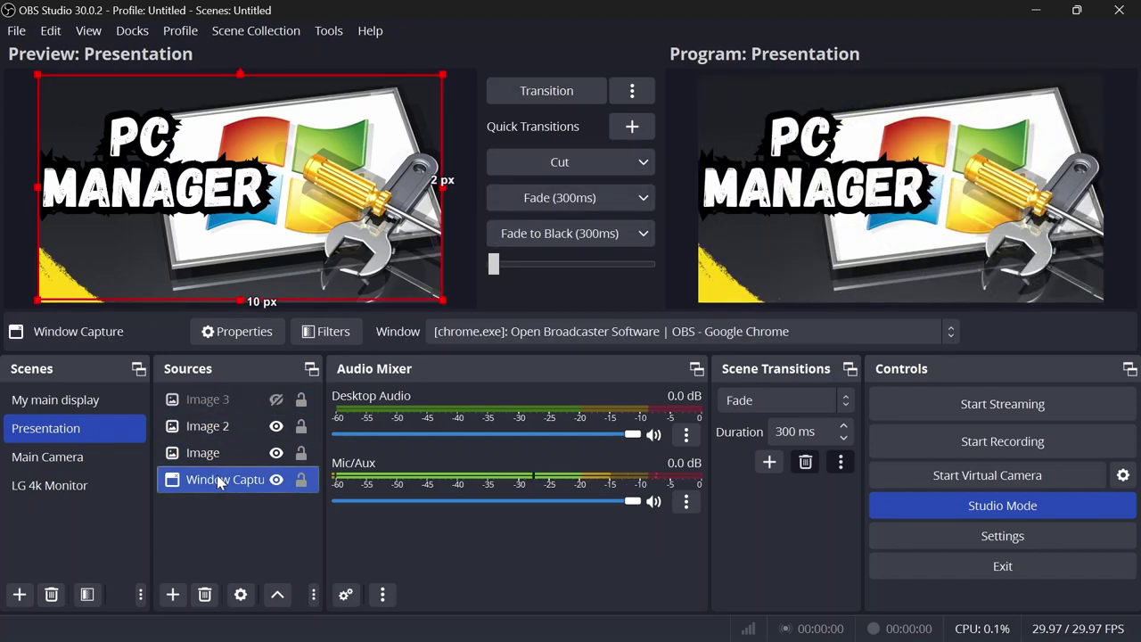
left_click(256, 456, "ctrl")
left_click(277, 426)
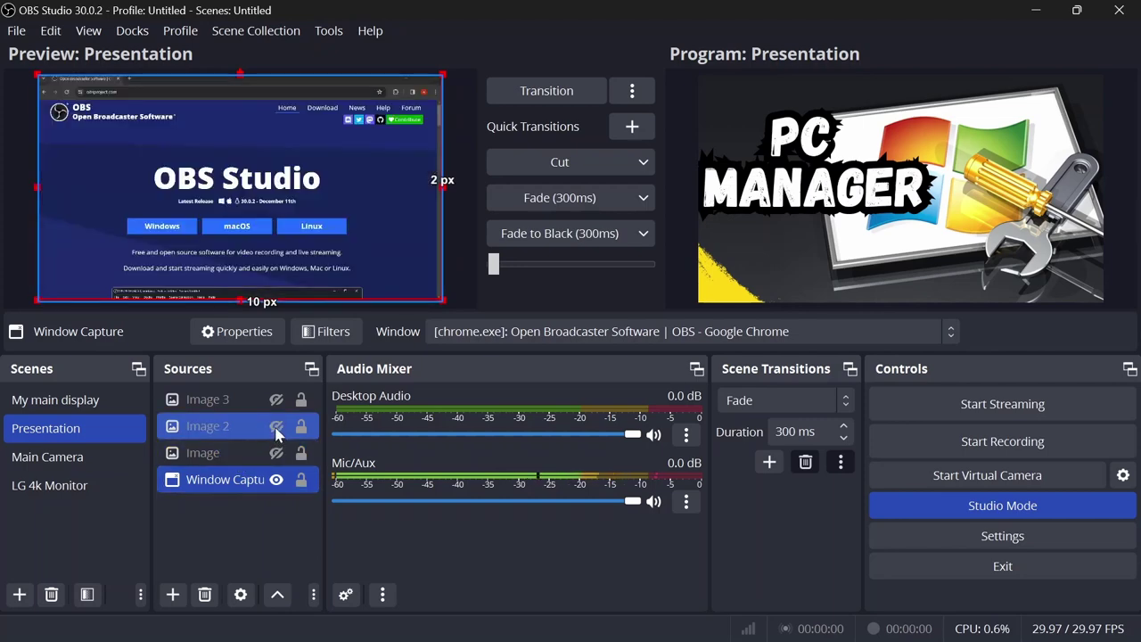
left_click(576, 98)
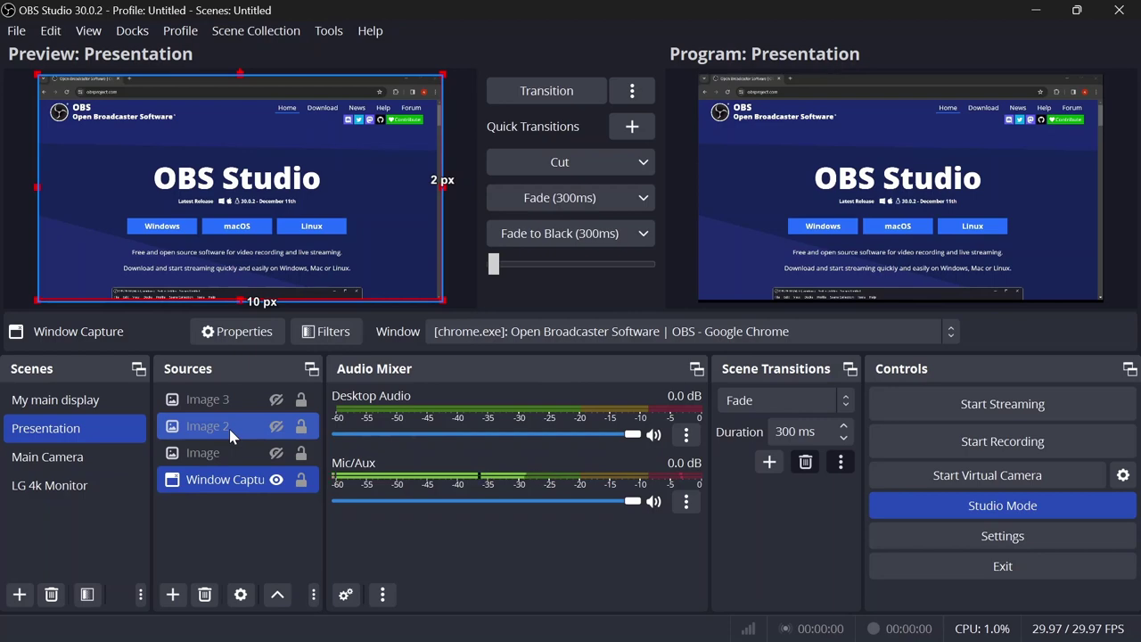
Put Main Camera, then My main display, then Main Camera again live in Program
left_click(47, 456)
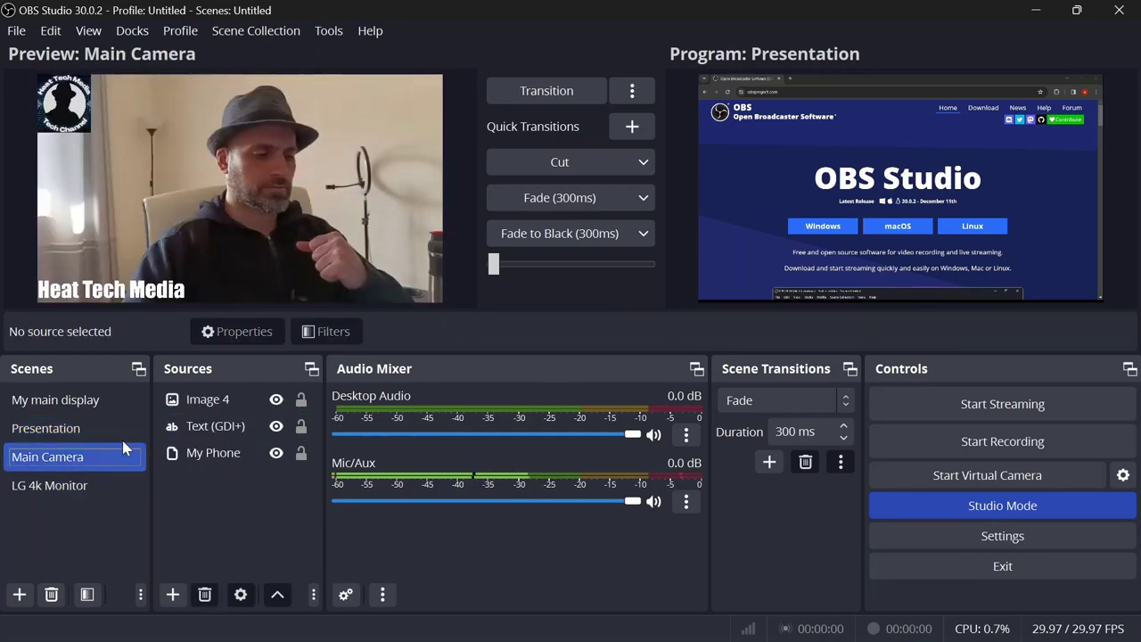
left_click(535, 93)
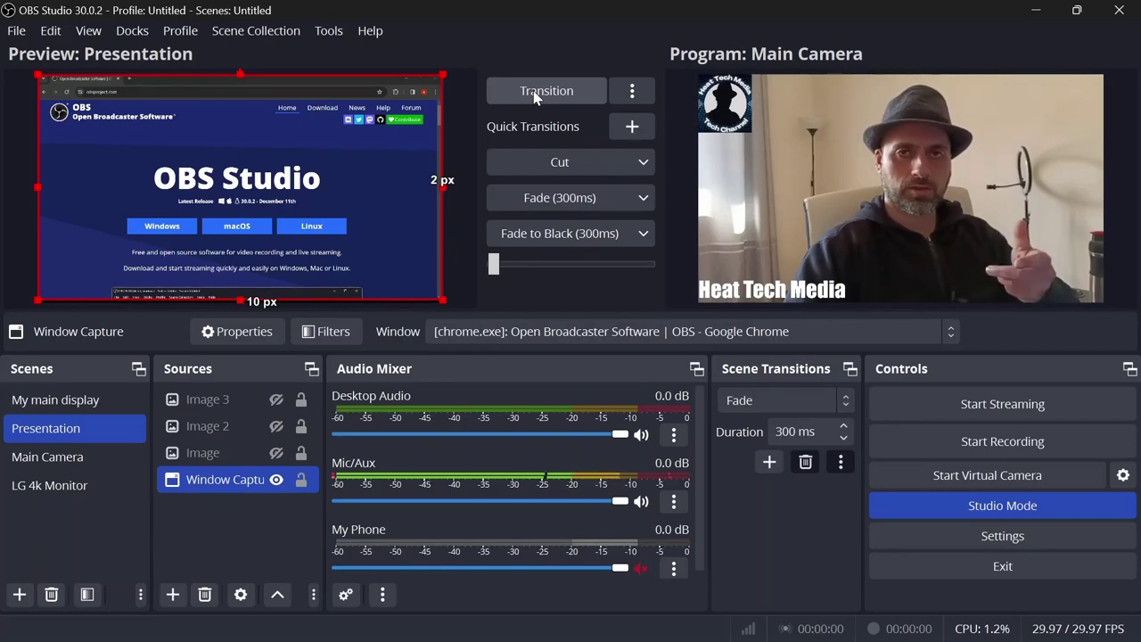
left_click(34, 401)
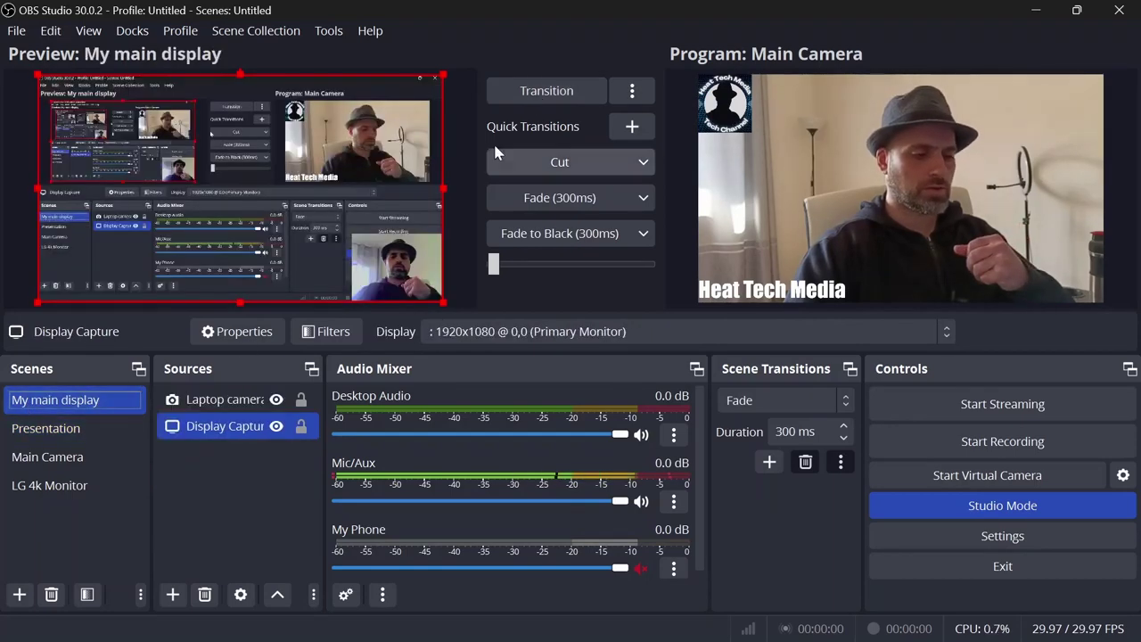
left_click(547, 90)
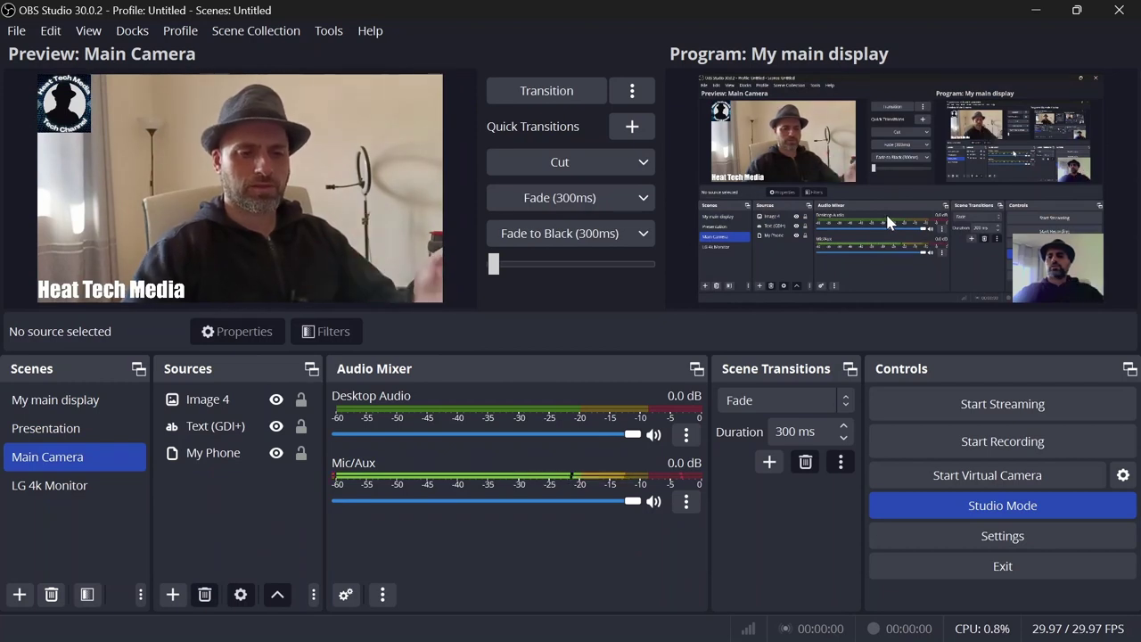
left_click(71, 486)
left_click(71, 486)
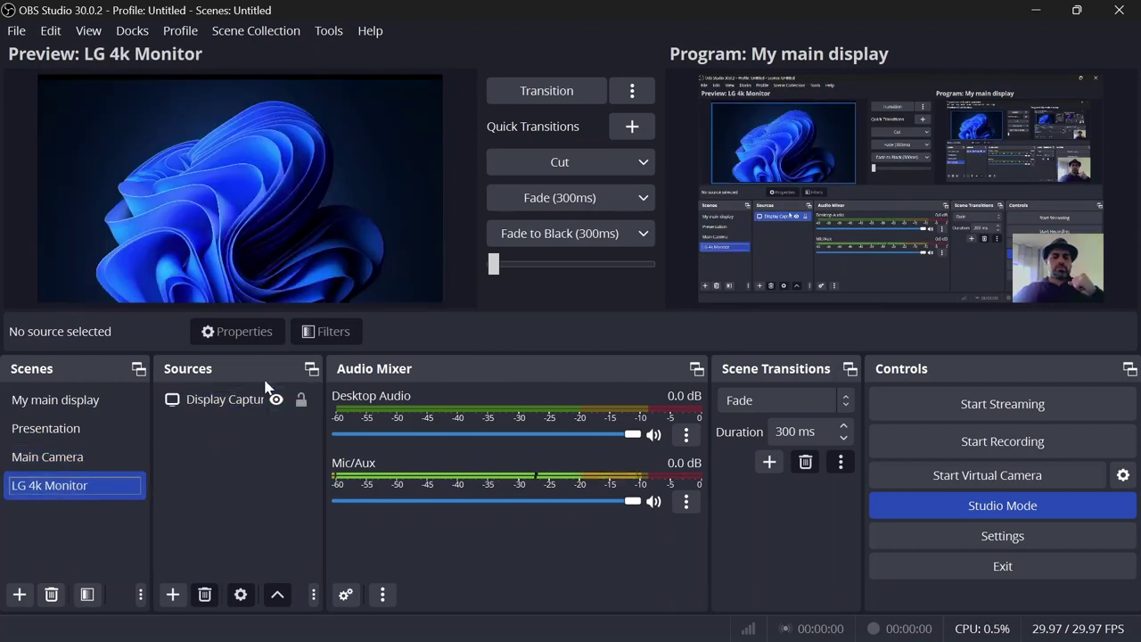
left_click(75, 457)
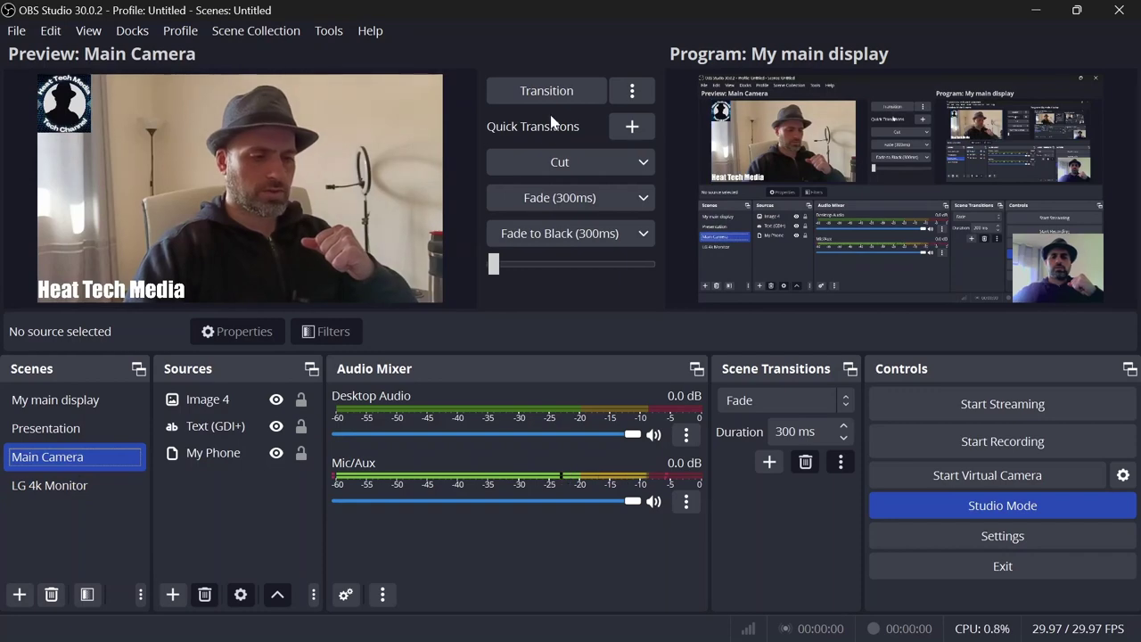
left_click(551, 91)
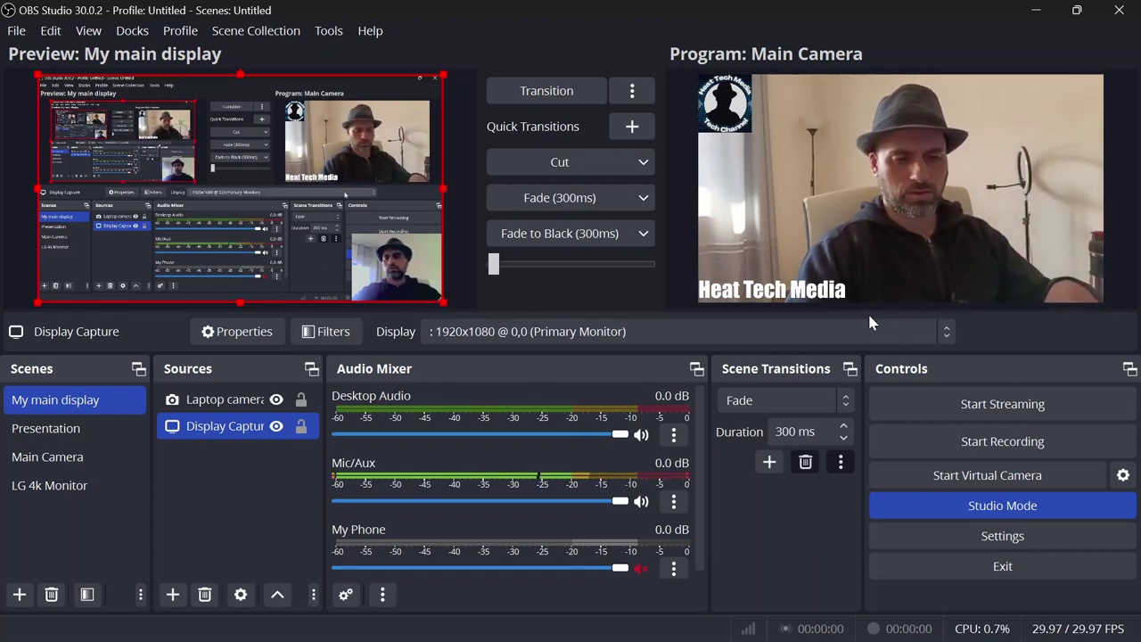
Minimize the OBS Studio window
left_click(1033, 10)
Launch OBS Studio as administrator from its desktop shortcut
left_click(1026, 11)
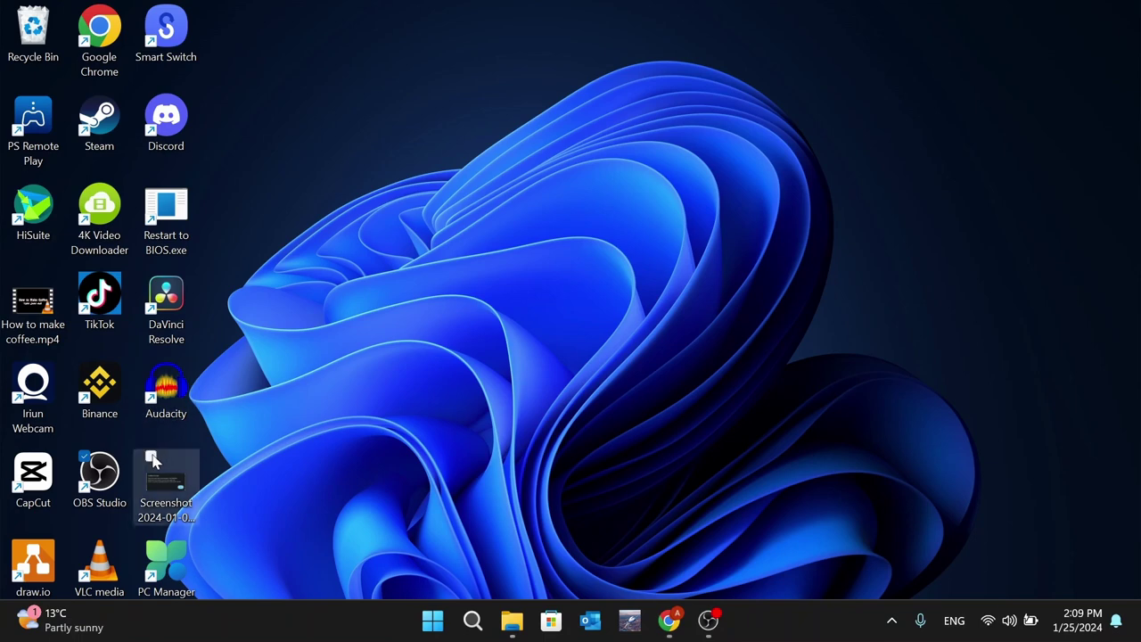
right_click(100, 472)
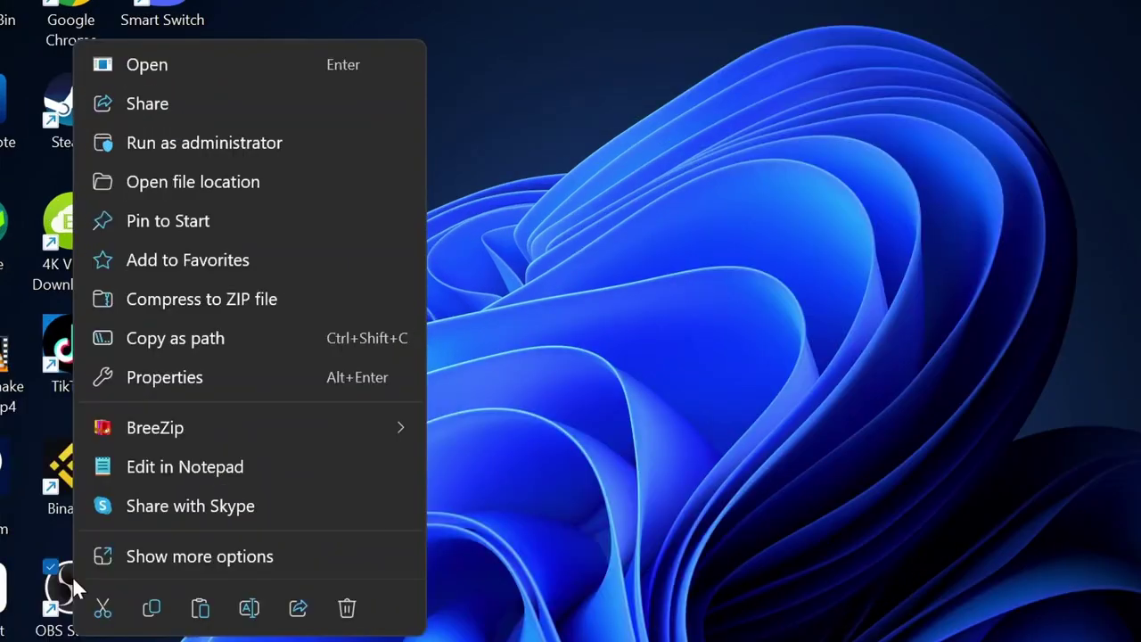
left_click(178, 143)
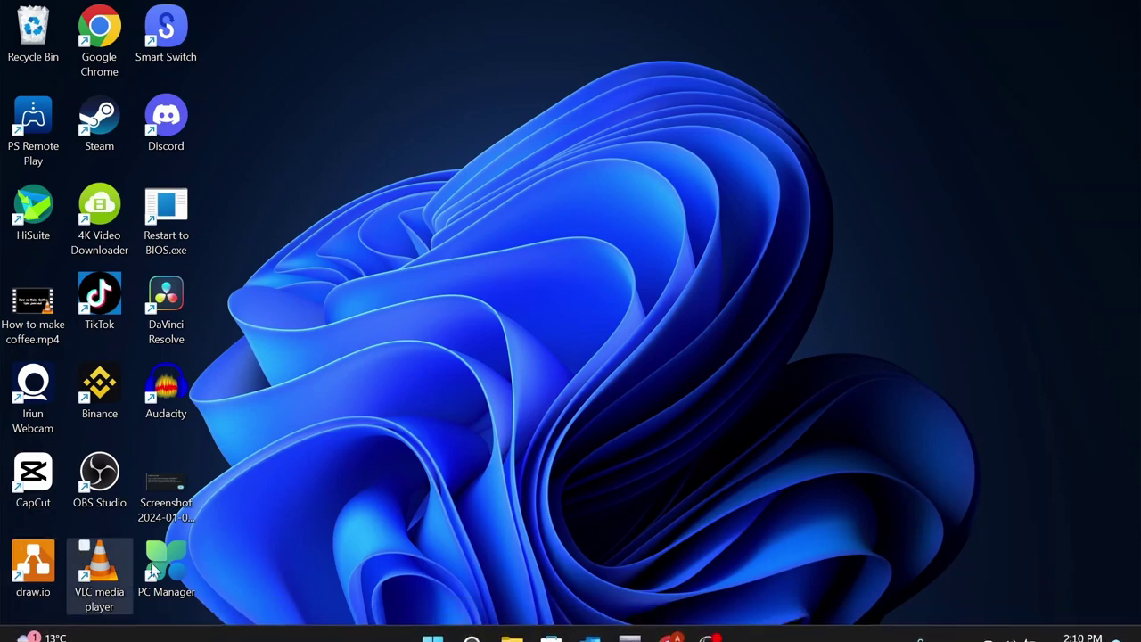
Find 'obs' in Start and set the OBS Studio (64bit) shortcut to run as administrator
key("super")
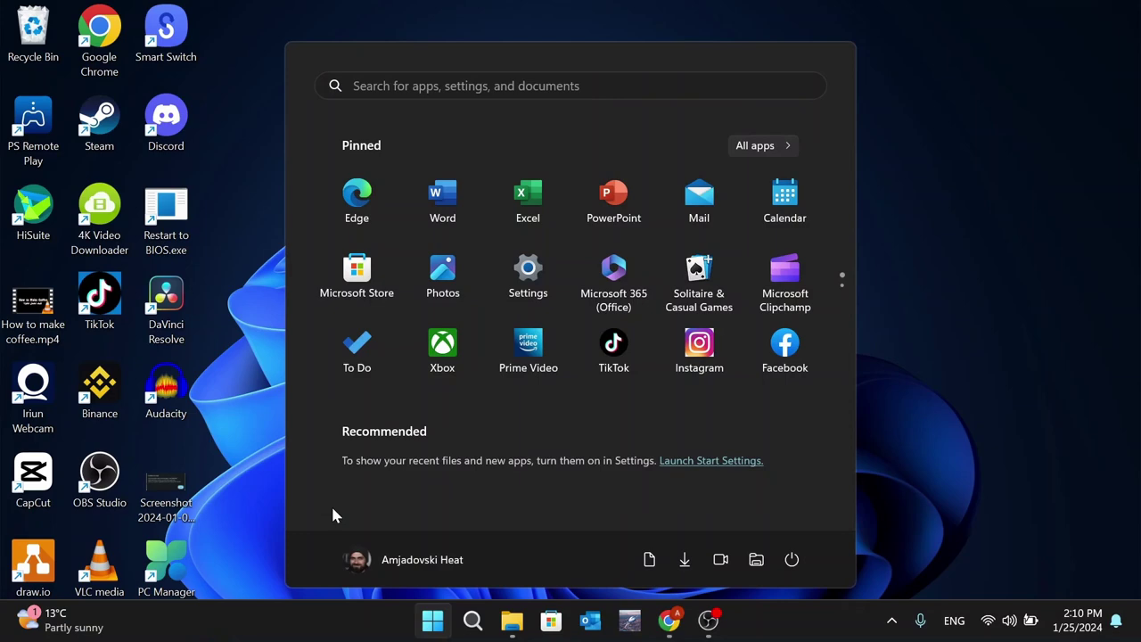
type("run")
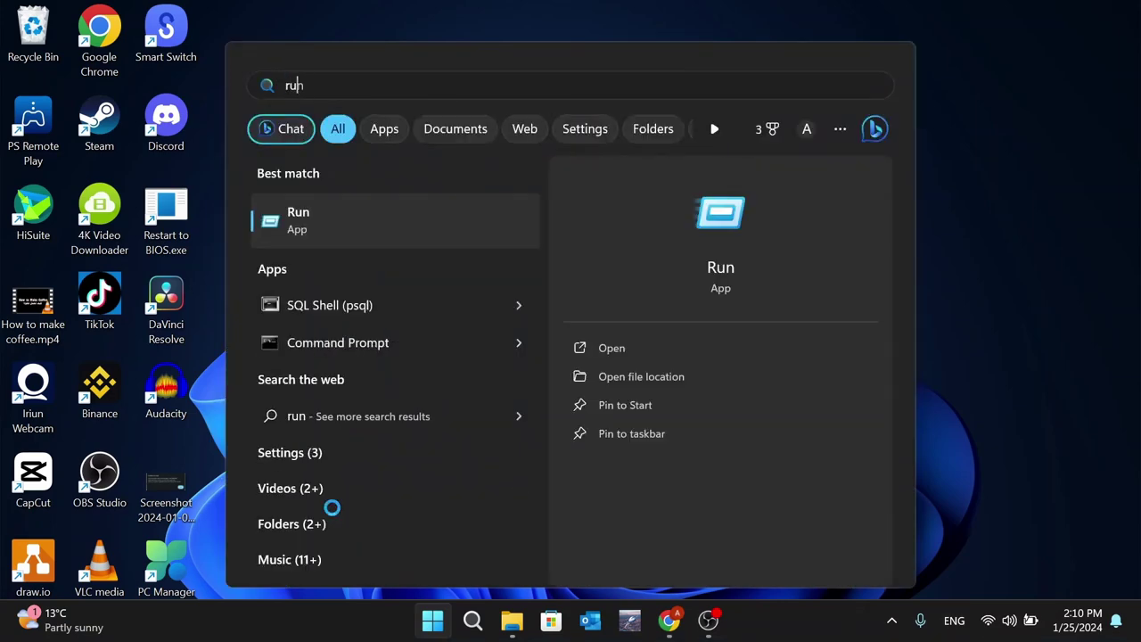
key("BackSpace")
key("BackSpace")
key("BackSpace")
type("obs")
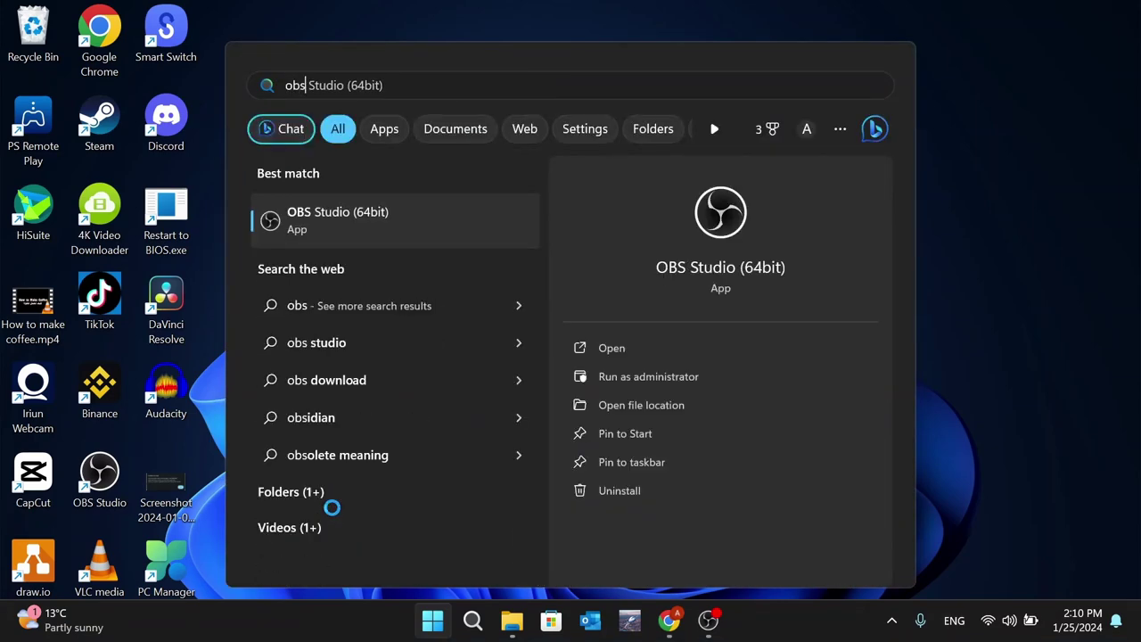
left_click(660, 407)
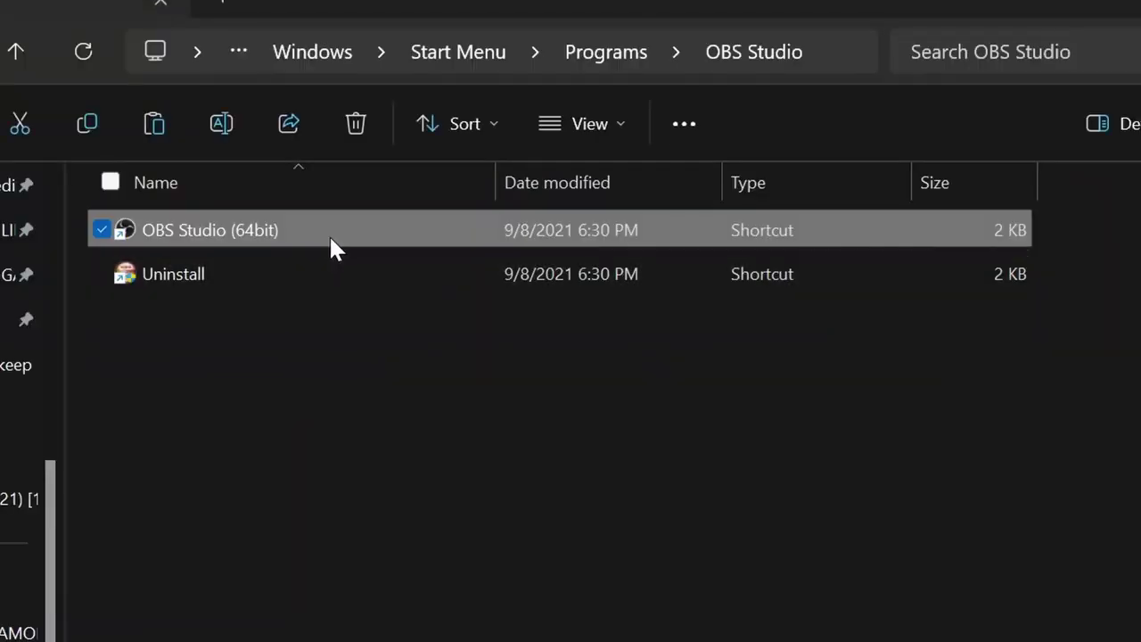
right_click(303, 231)
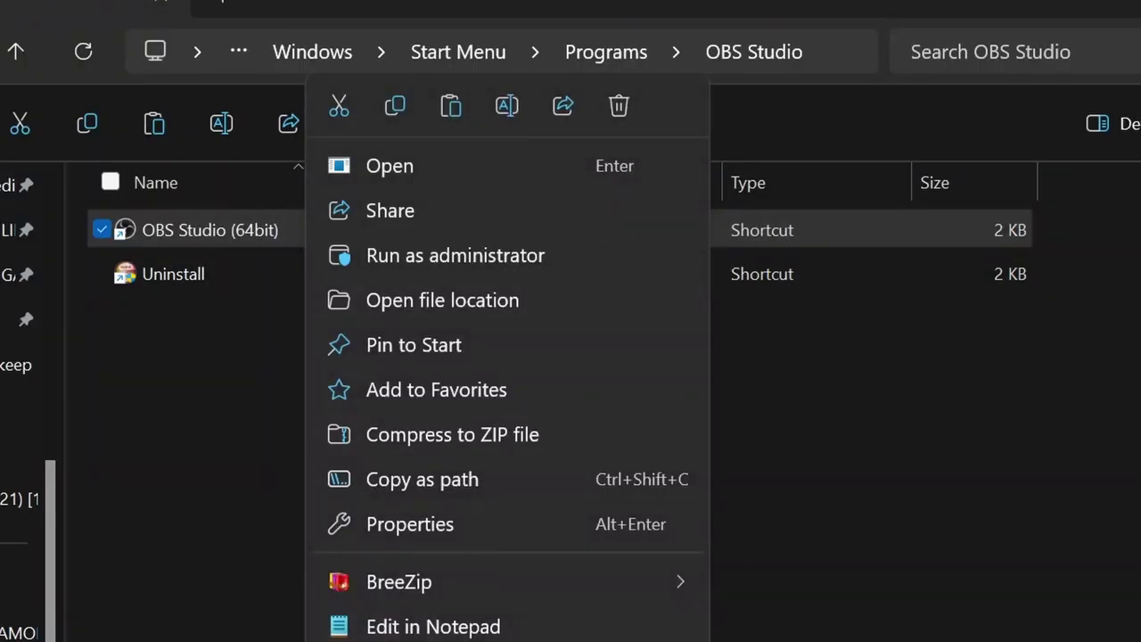
key("Escape")
key("shift+F10")
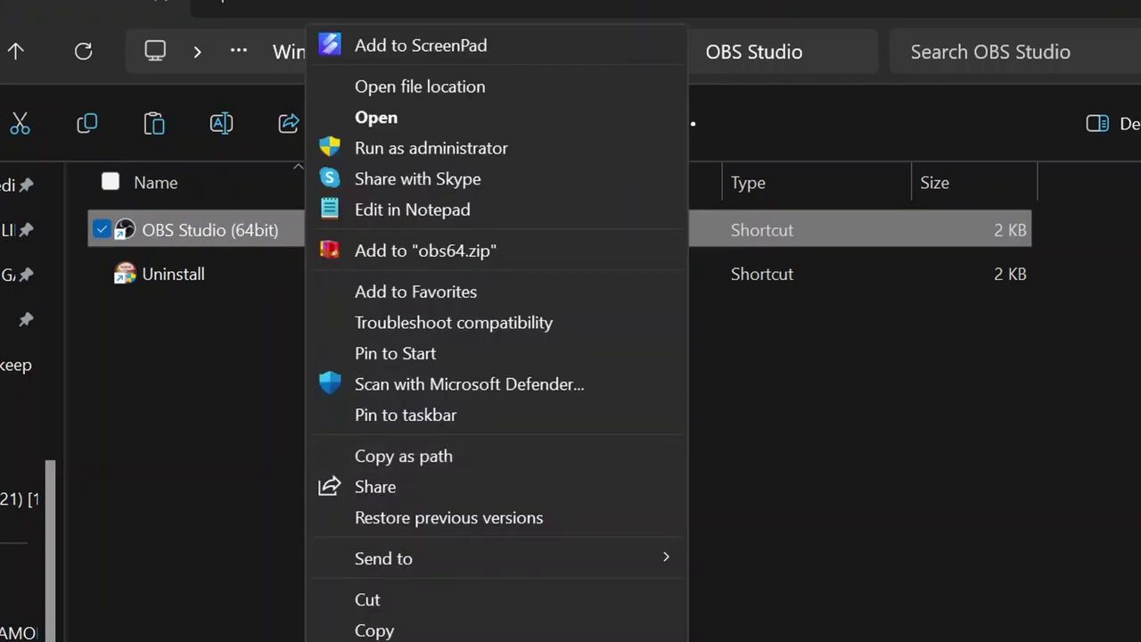
key("r")
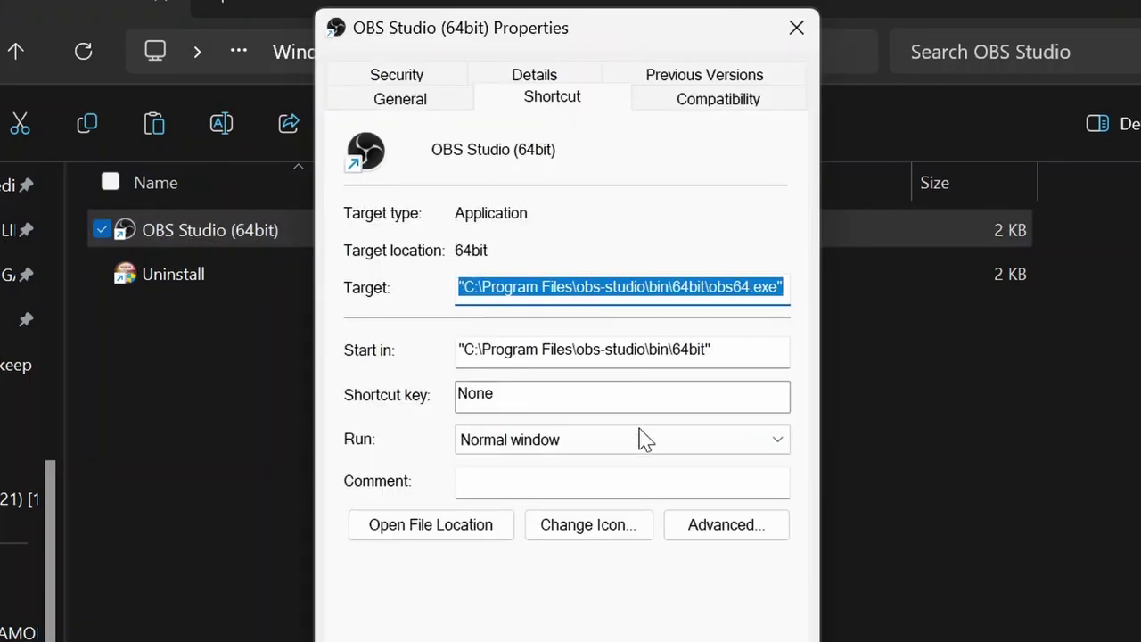
left_click(715, 532)
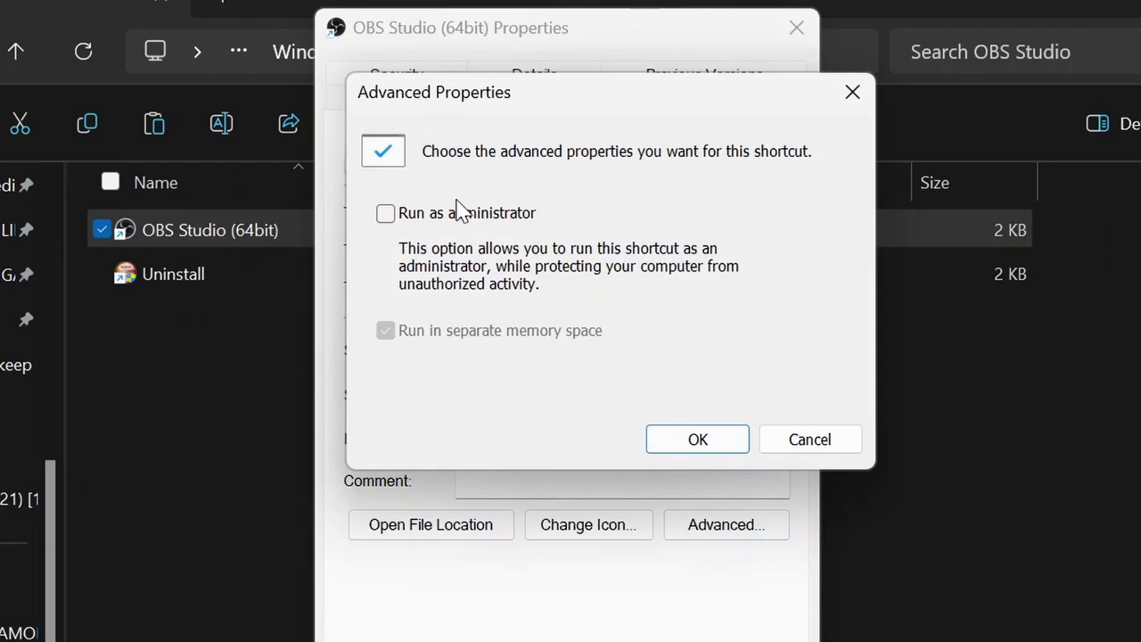
left_click(679, 438)
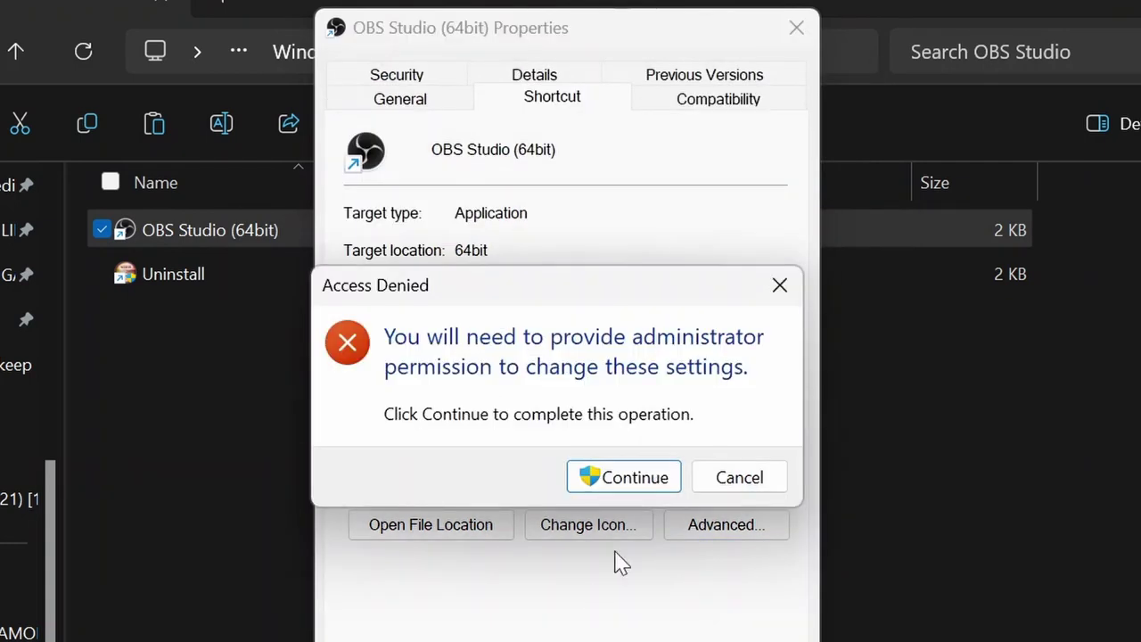
left_click(627, 464)
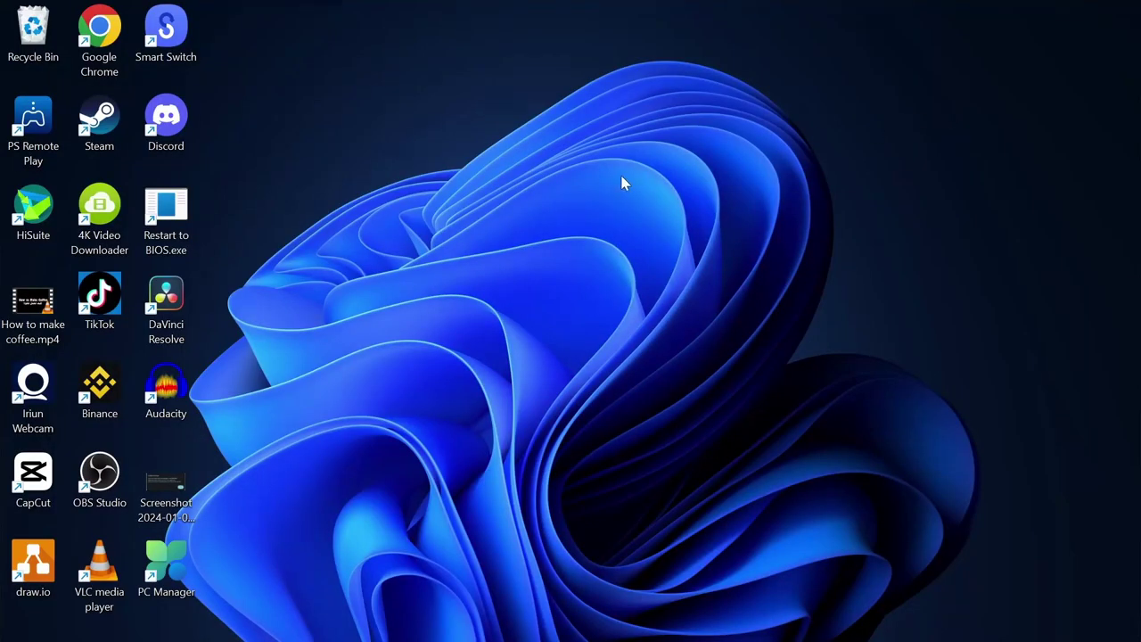
Restore the OBS window, open and cancel Add Scene twice, and clear the source selection
mouse_move(708, 619)
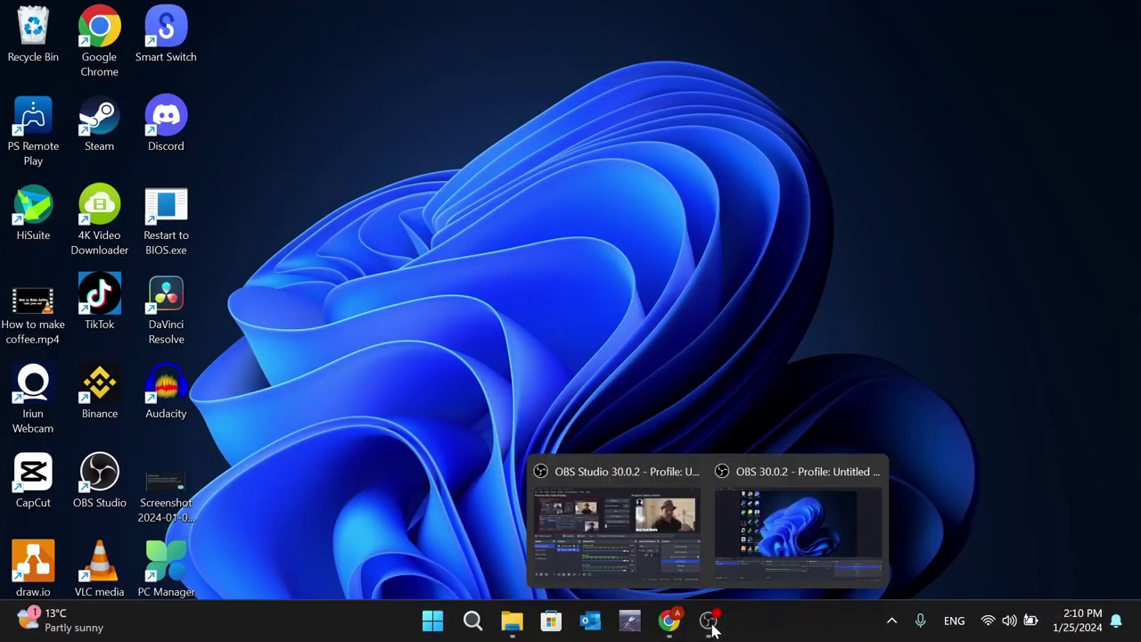
left_click(680, 591)
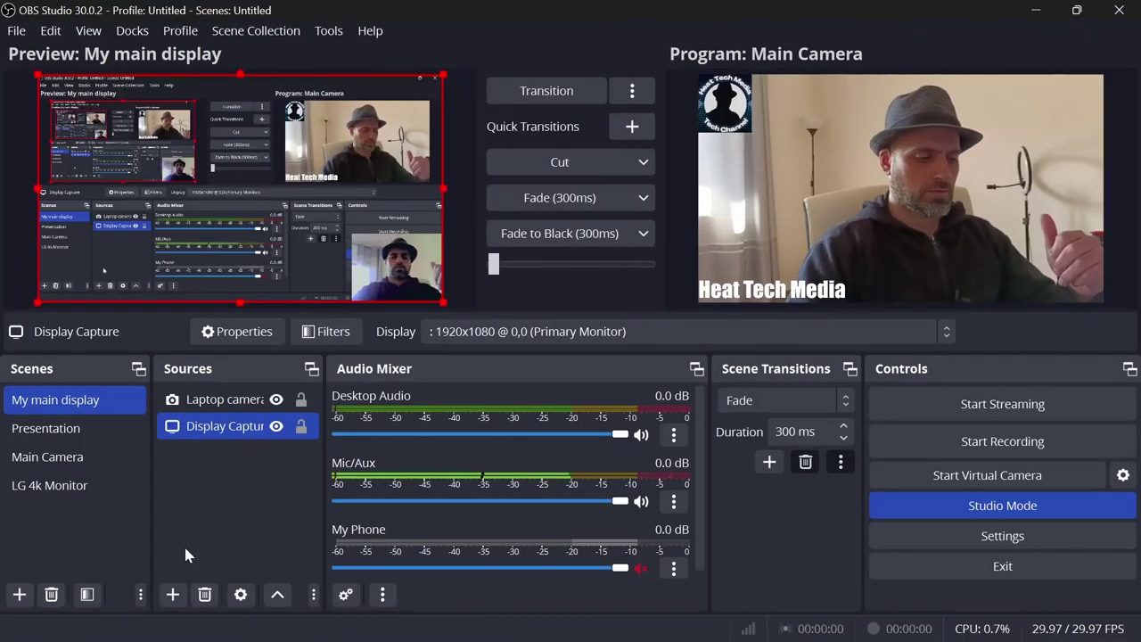
left_click(82, 532)
left_click(19, 594)
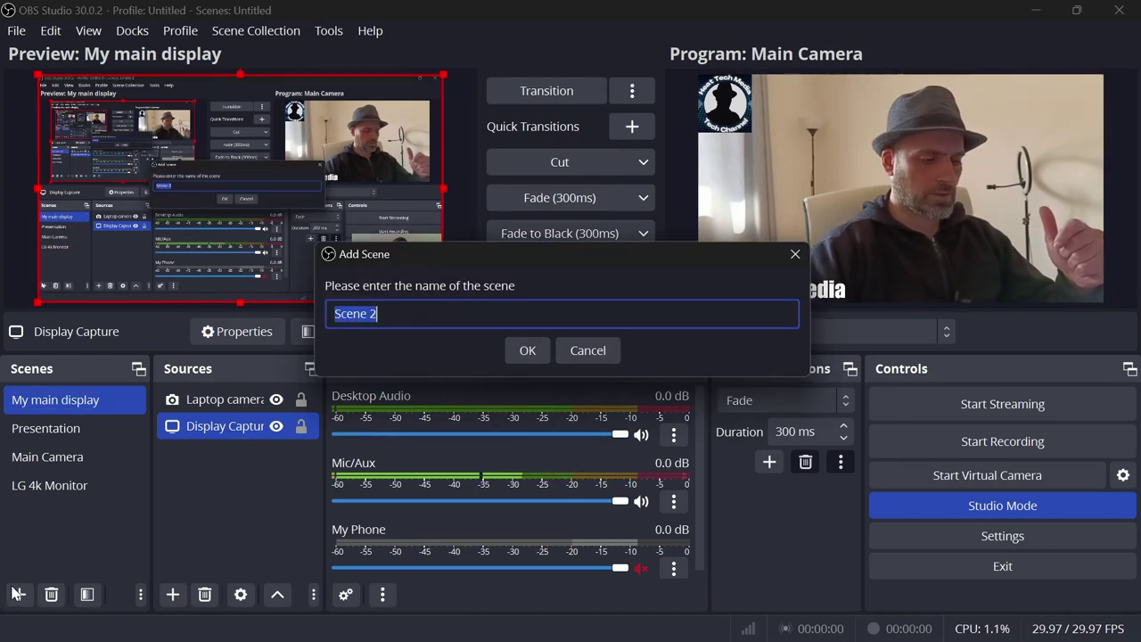
left_click(588, 353)
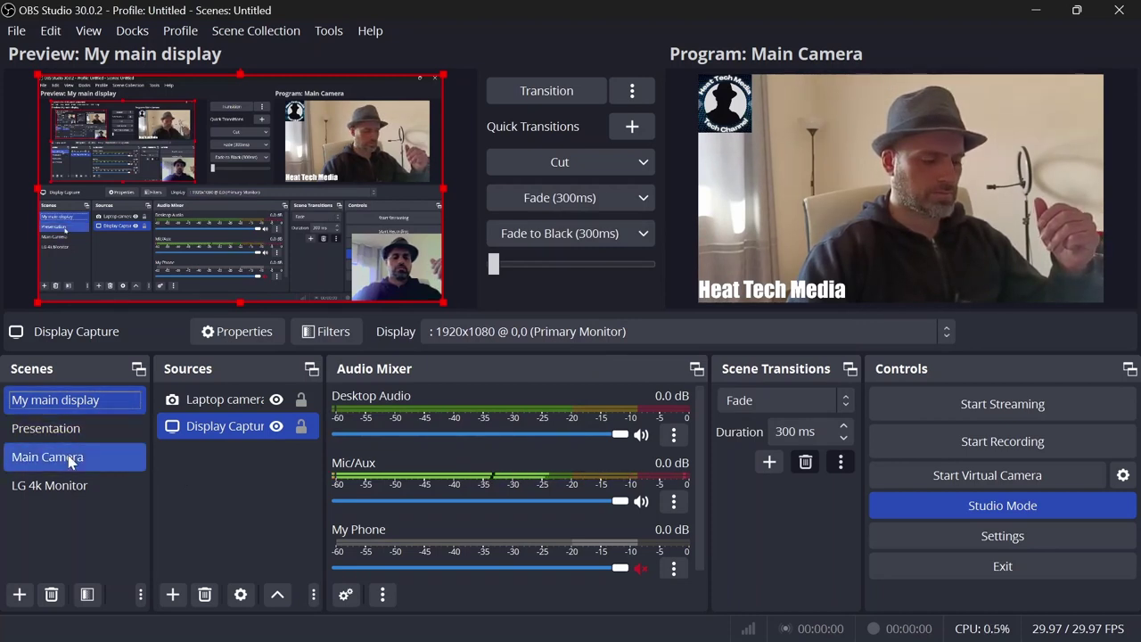
left_click(19, 592)
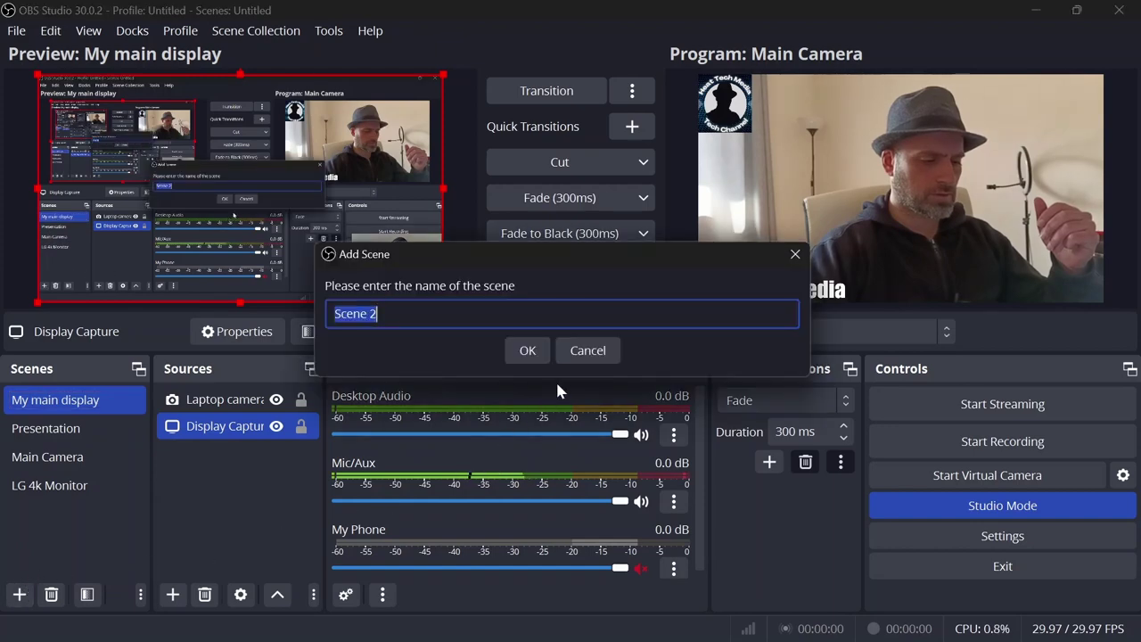
left_click(588, 349)
left_click(237, 467)
Add a new Game Capture source to the My main display scene
left_click(172, 594)
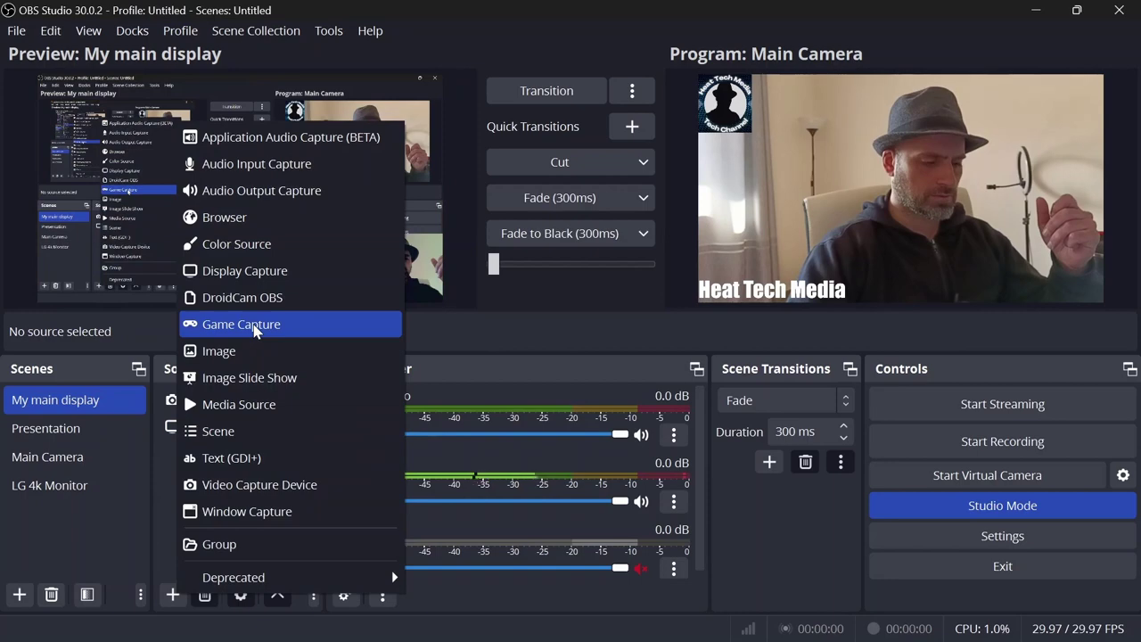
left_click(550, 627)
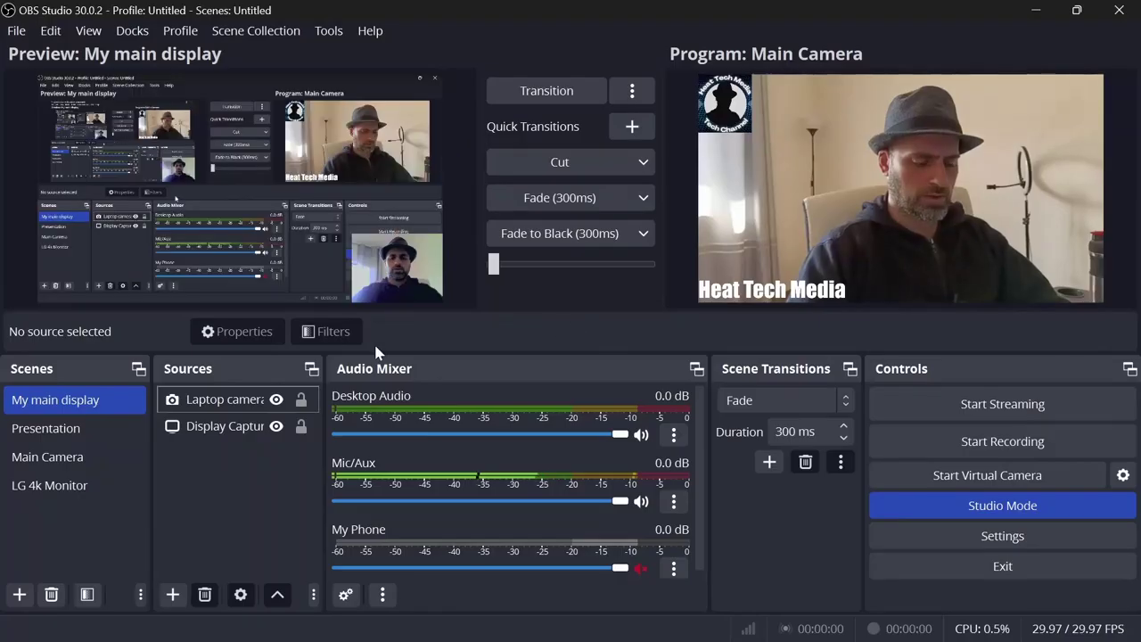
left_click(174, 596)
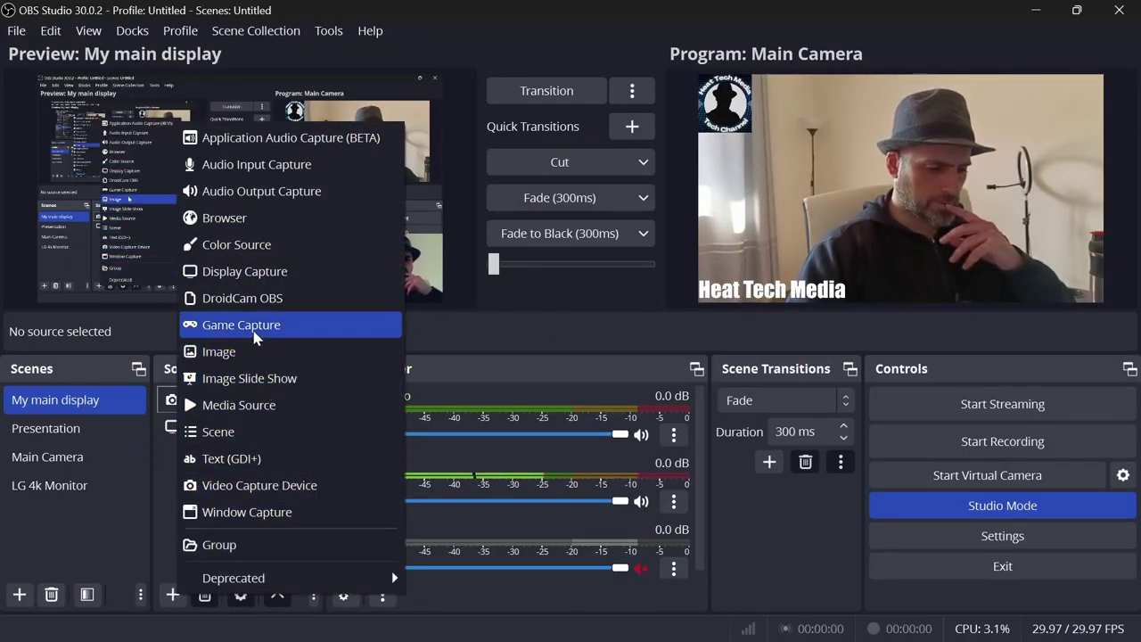
left_click(253, 332)
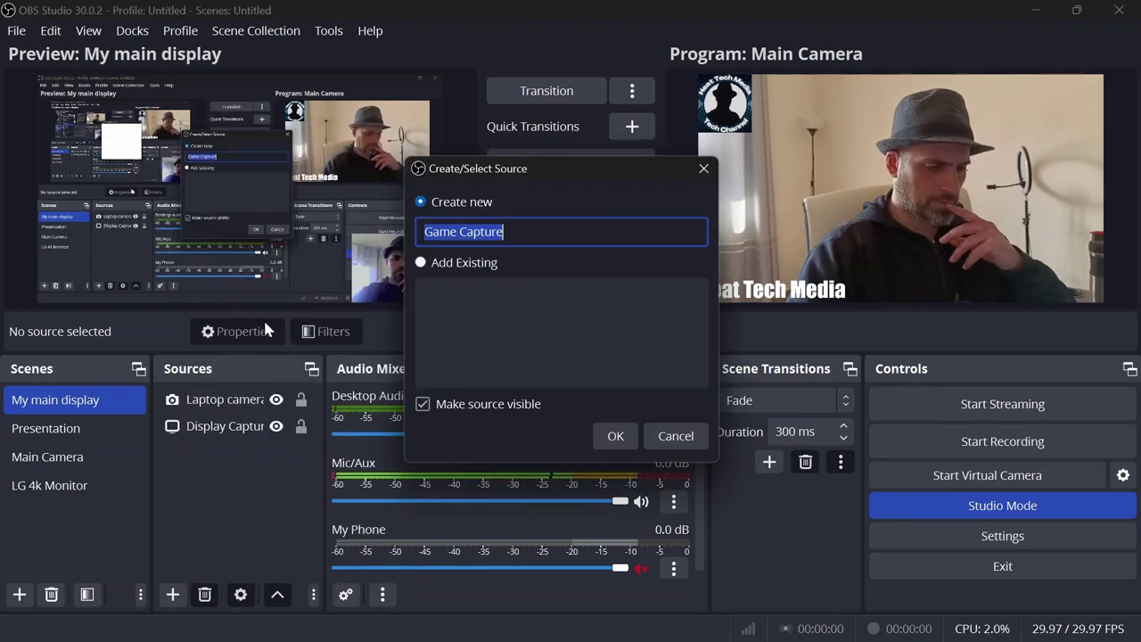
left_click(612, 435)
Set Game Capture to Capture specific window, targeting [Airport City.exe]: Airport City
left_click(571, 330)
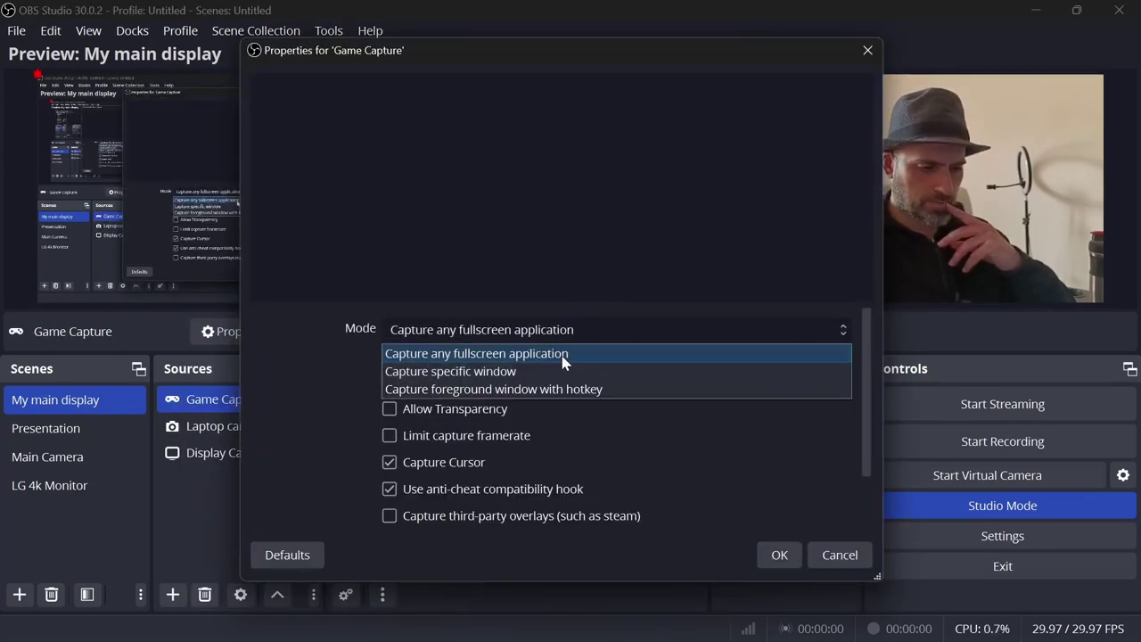
left_click(561, 355)
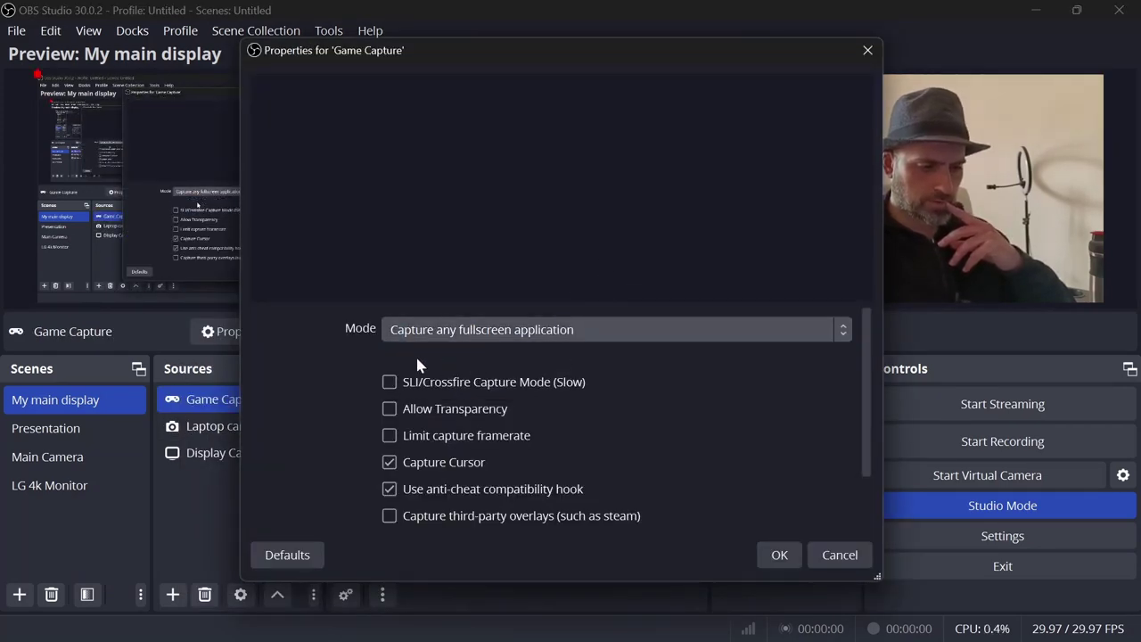
left_click(527, 334)
left_click(504, 373)
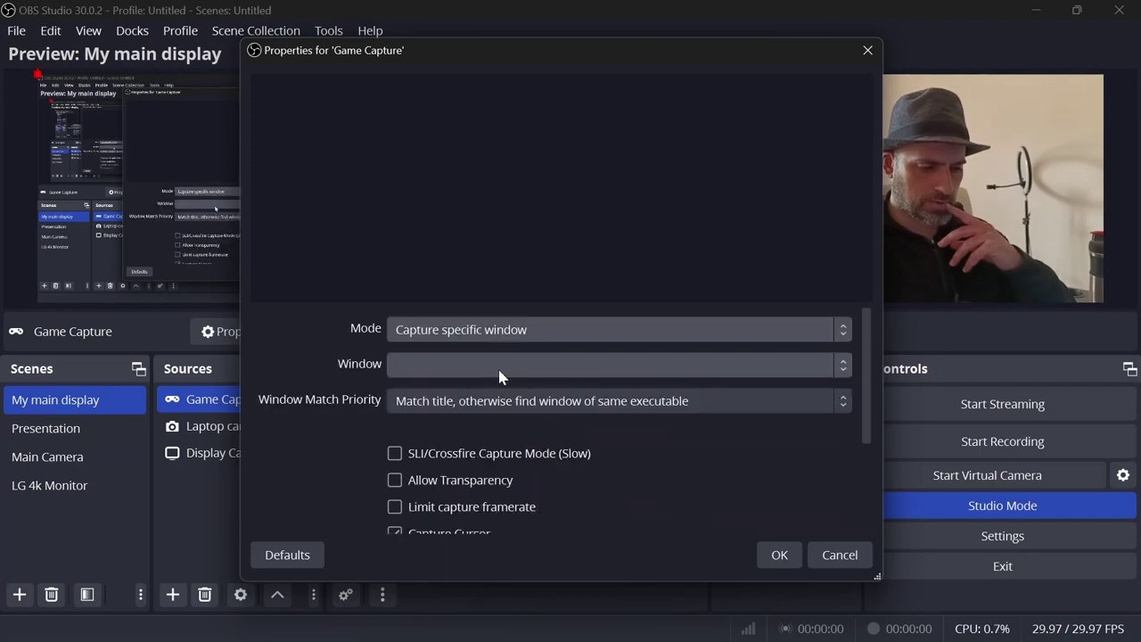
left_click(474, 366)
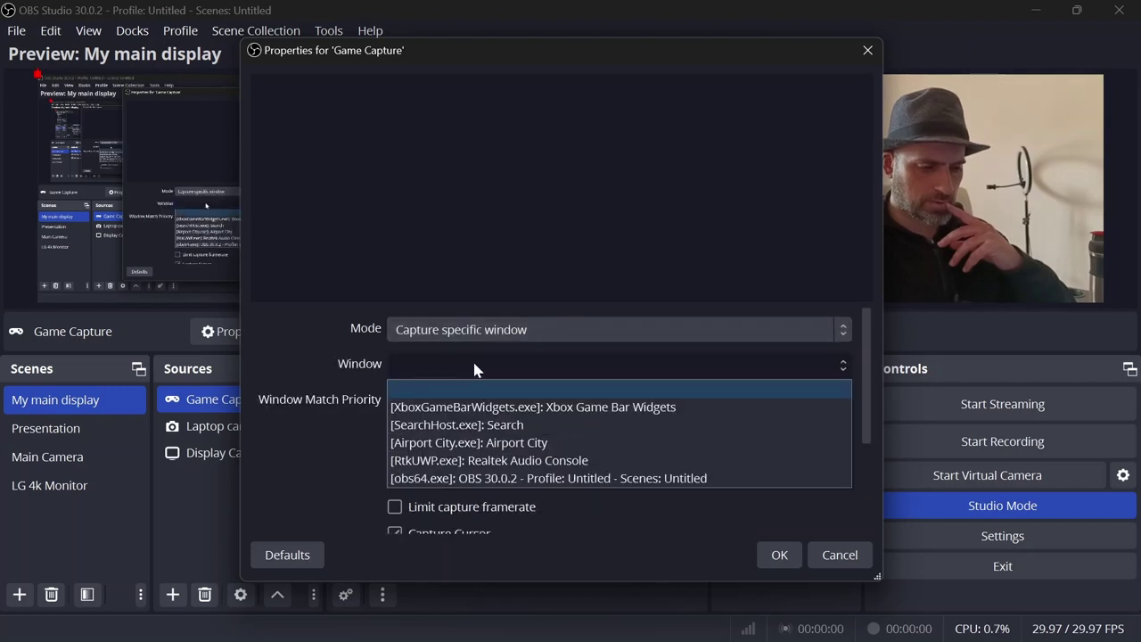
left_click(510, 444)
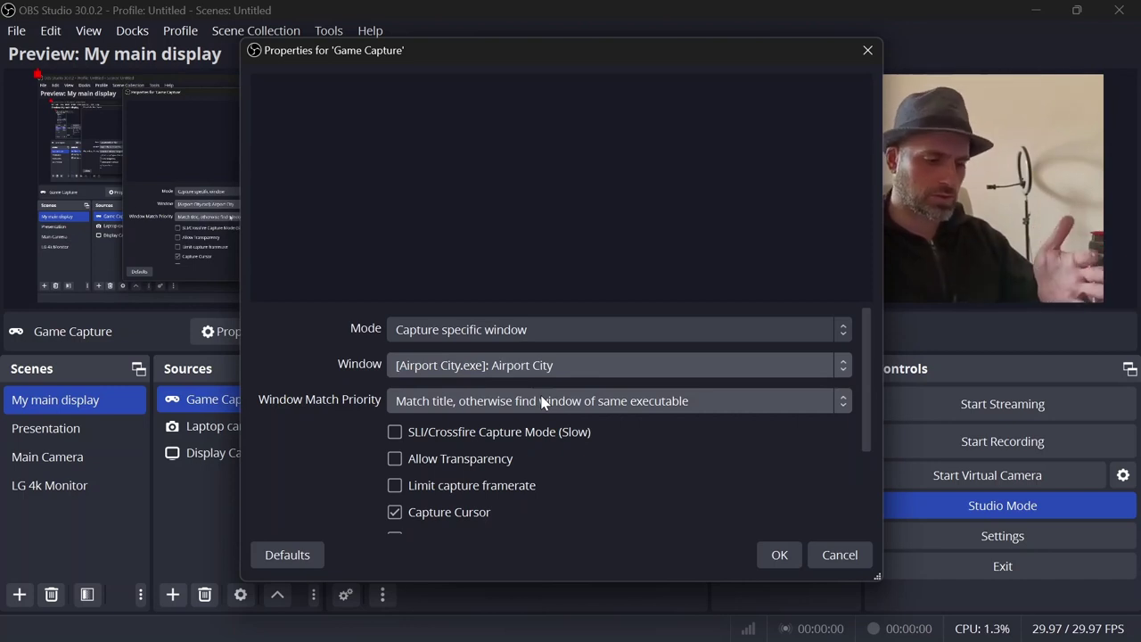
scroll(624, 458, "down", 3)
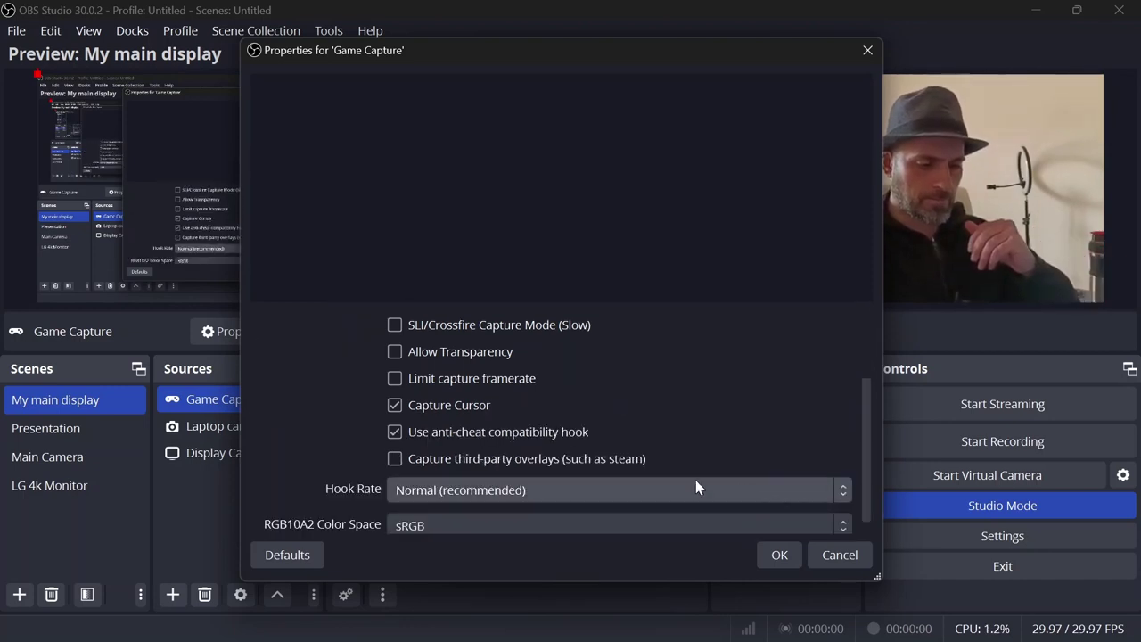
left_click(781, 555)
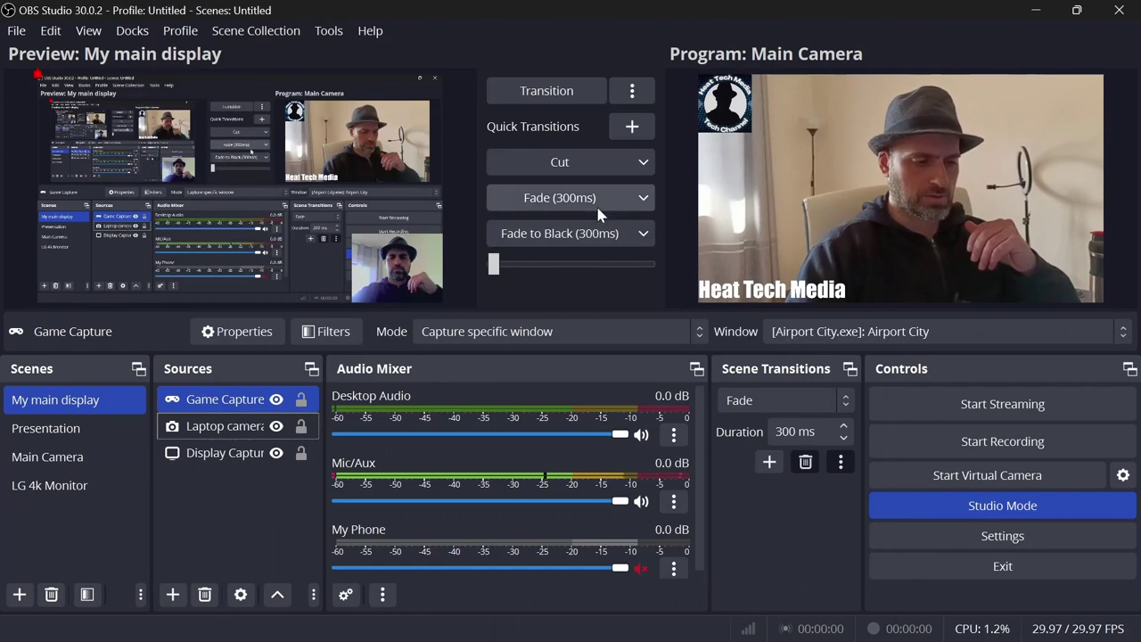
left_click(946, 509)
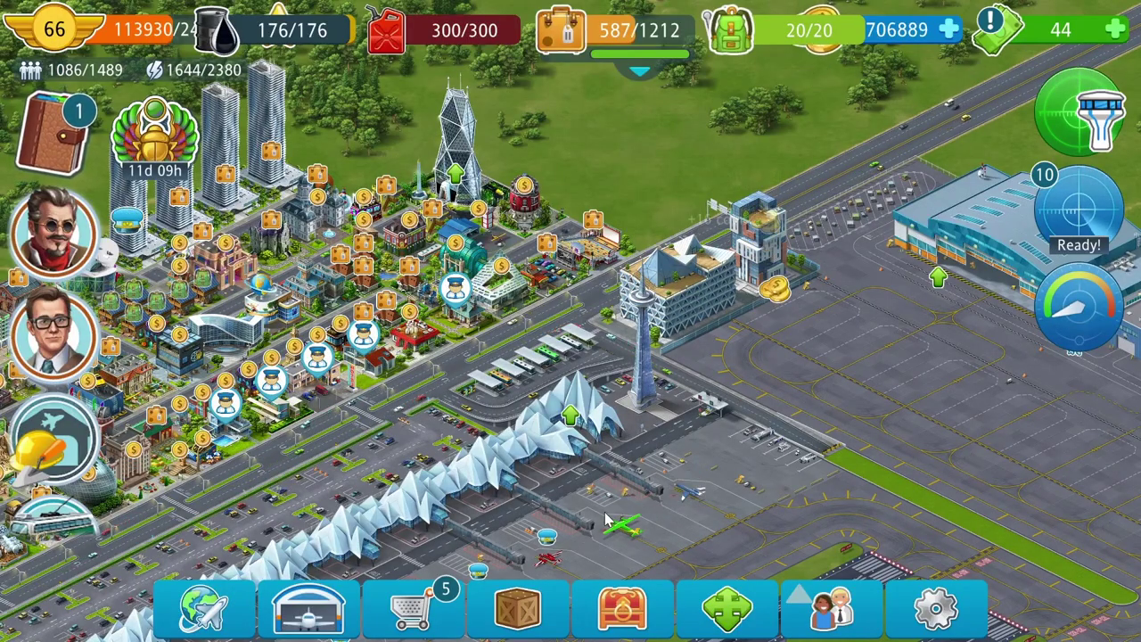
Switch from the Airport City game back to OBS Studio
key("alt+Tab")
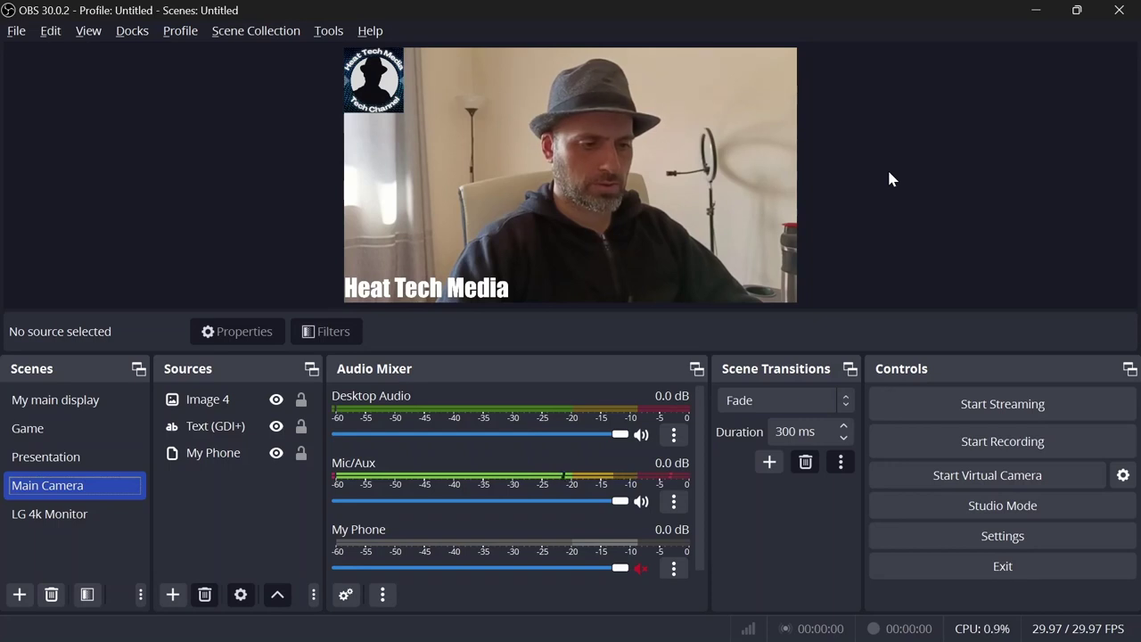